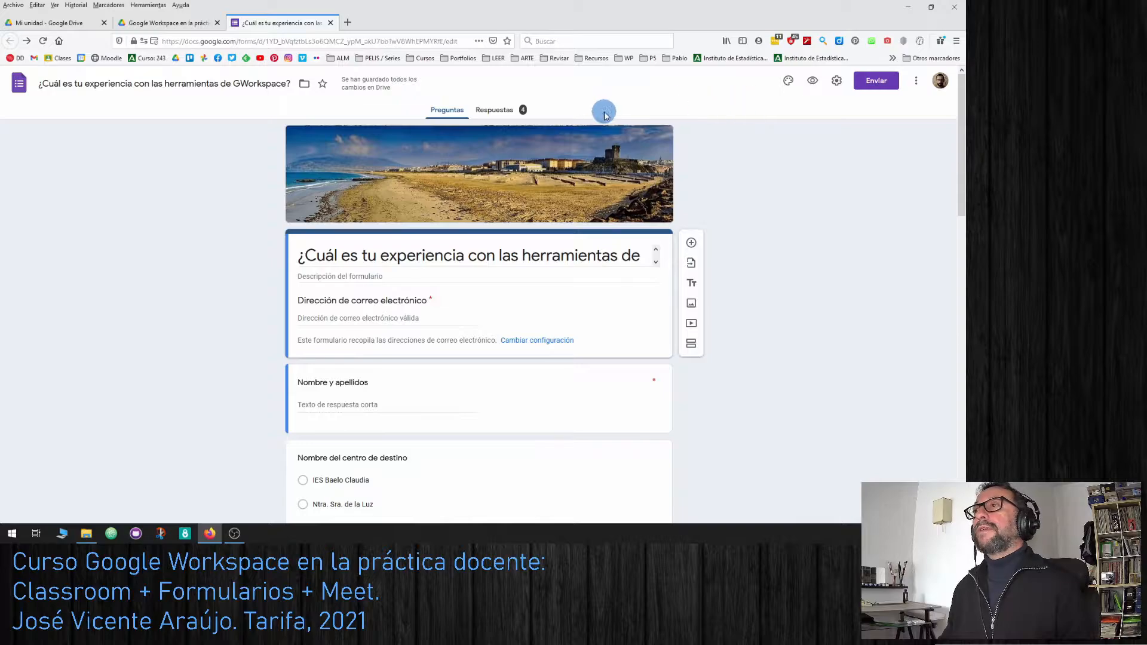
Step: Limit the form to one response per respondent in its general settings
scroll(811, 226, "down", 1)
scroll(812, 226, "down", 15)
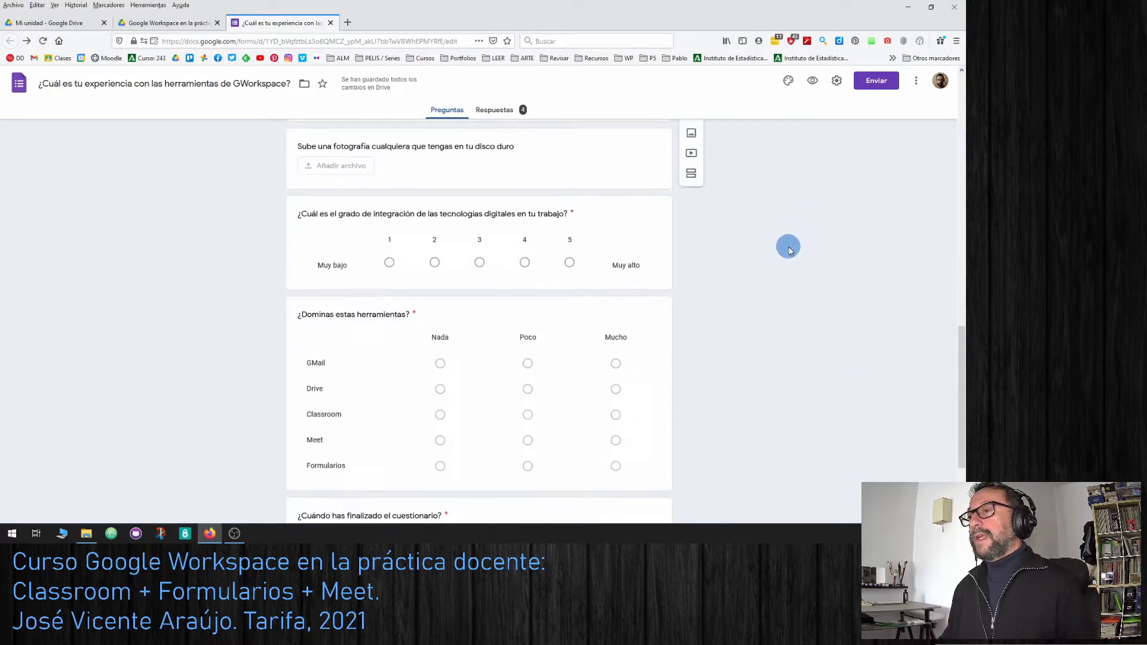
scroll(783, 289, "up", 15)
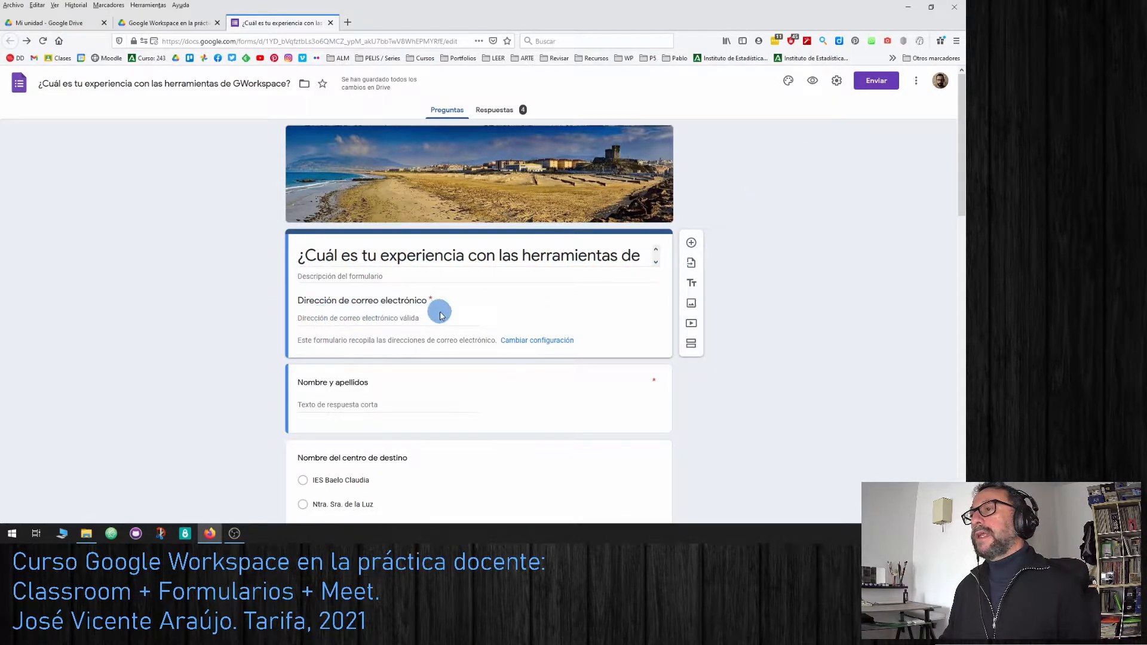
left_click(837, 82)
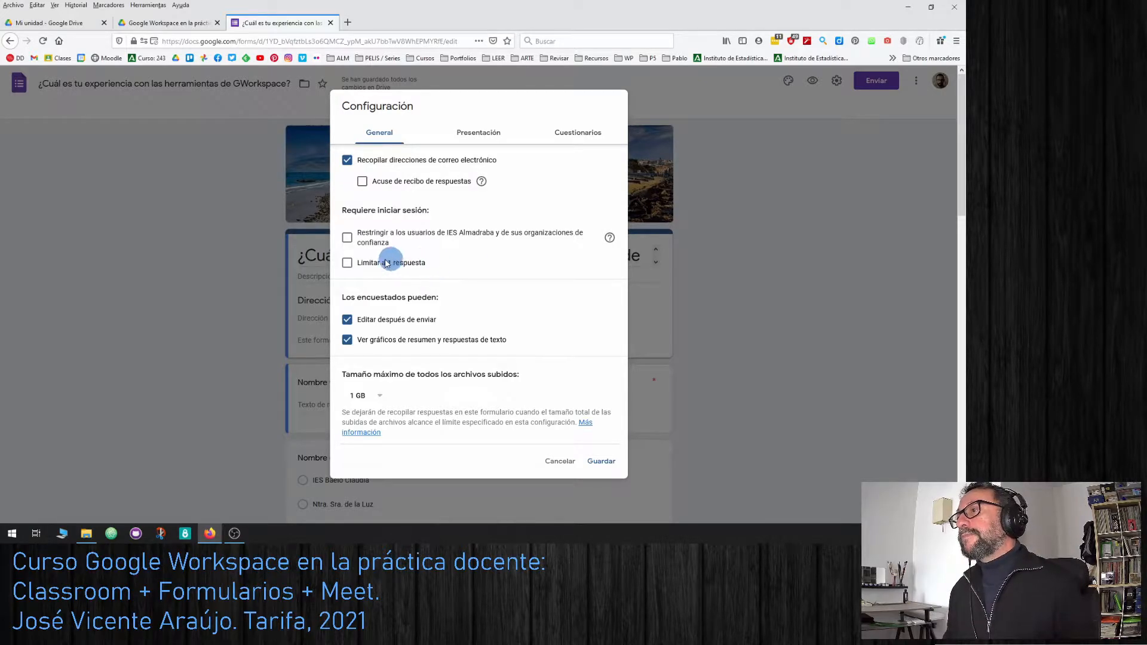
left_click(347, 263)
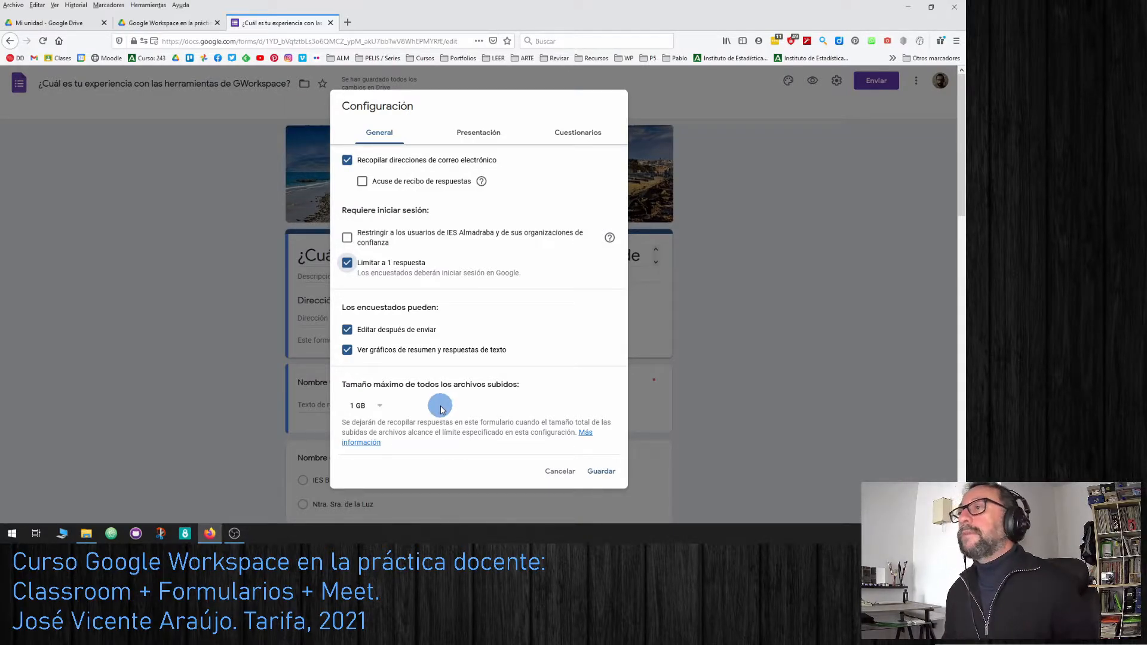
Step: Review the form's presentation and quiz settings and save the configuration
left_click(469, 134)
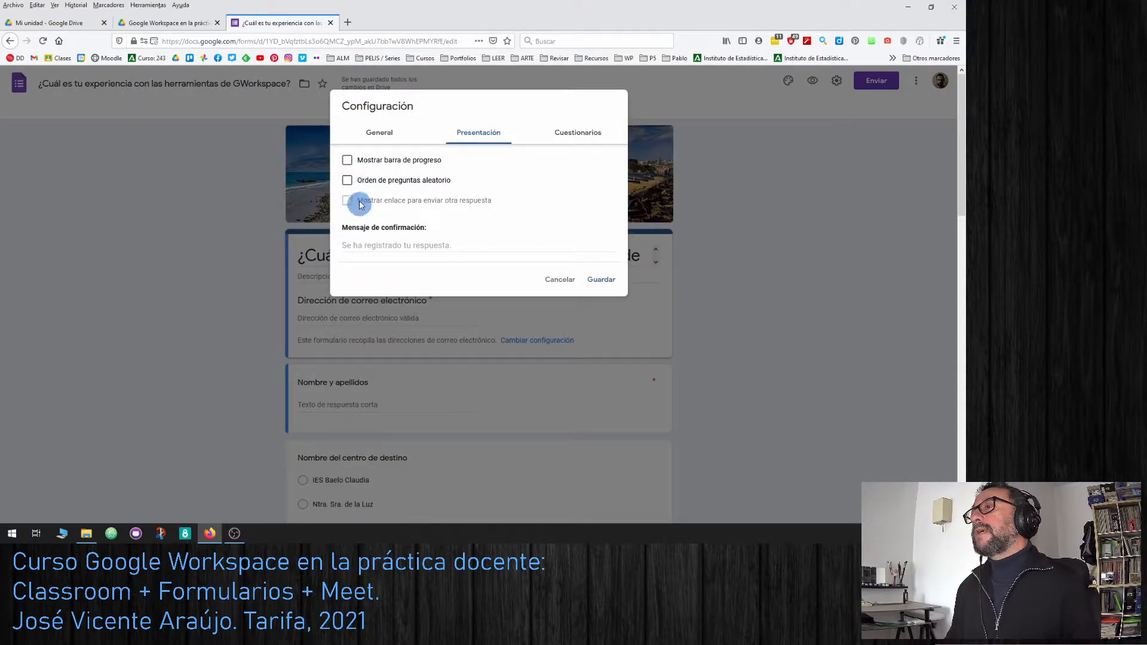
left_click(378, 135)
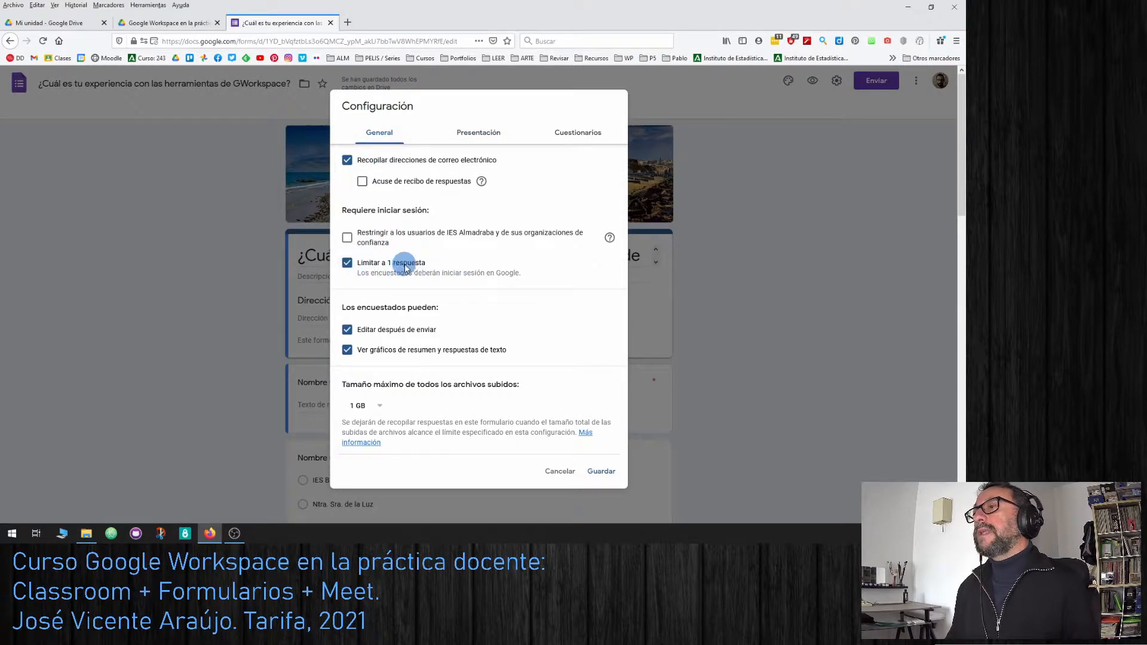
left_click(483, 136)
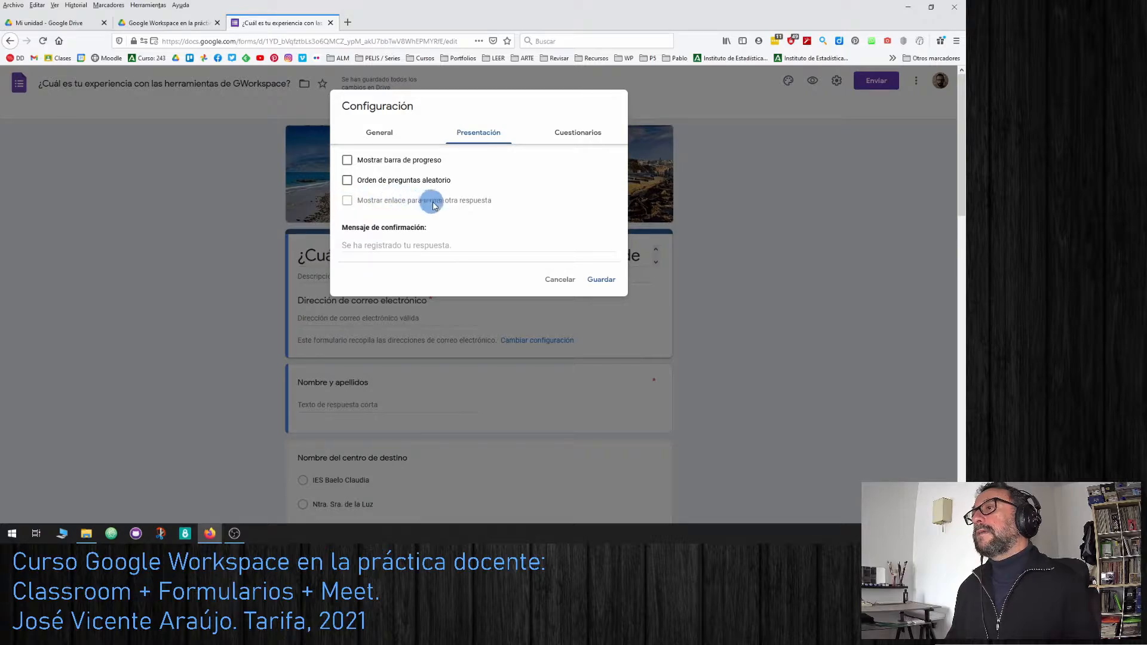
left_click(573, 131)
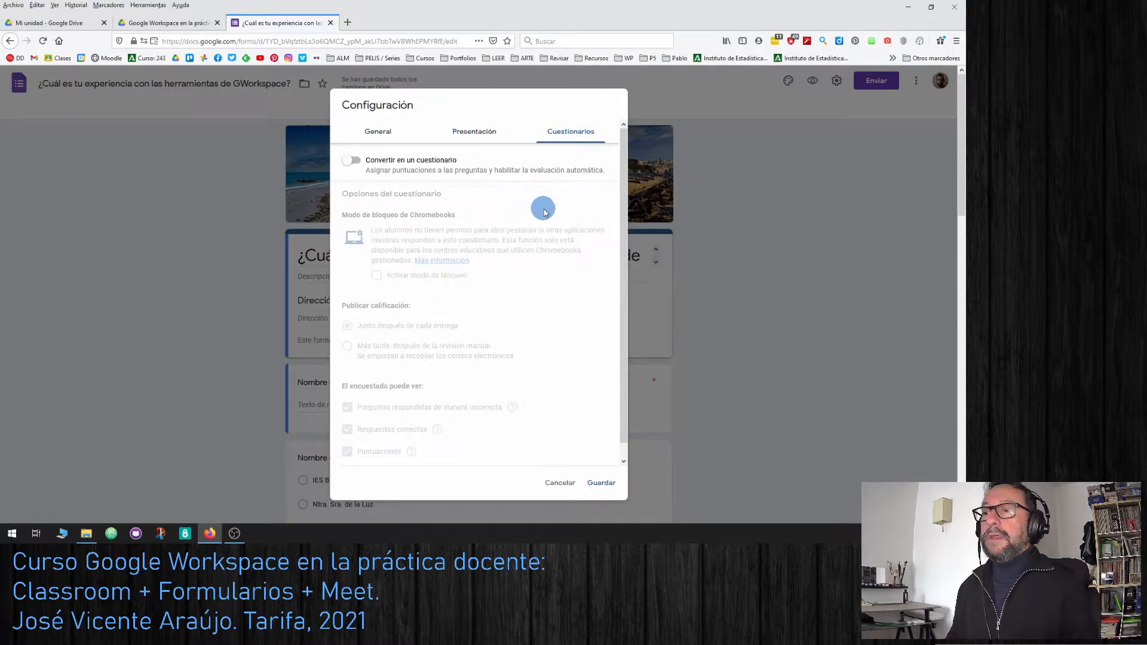
left_click(605, 484)
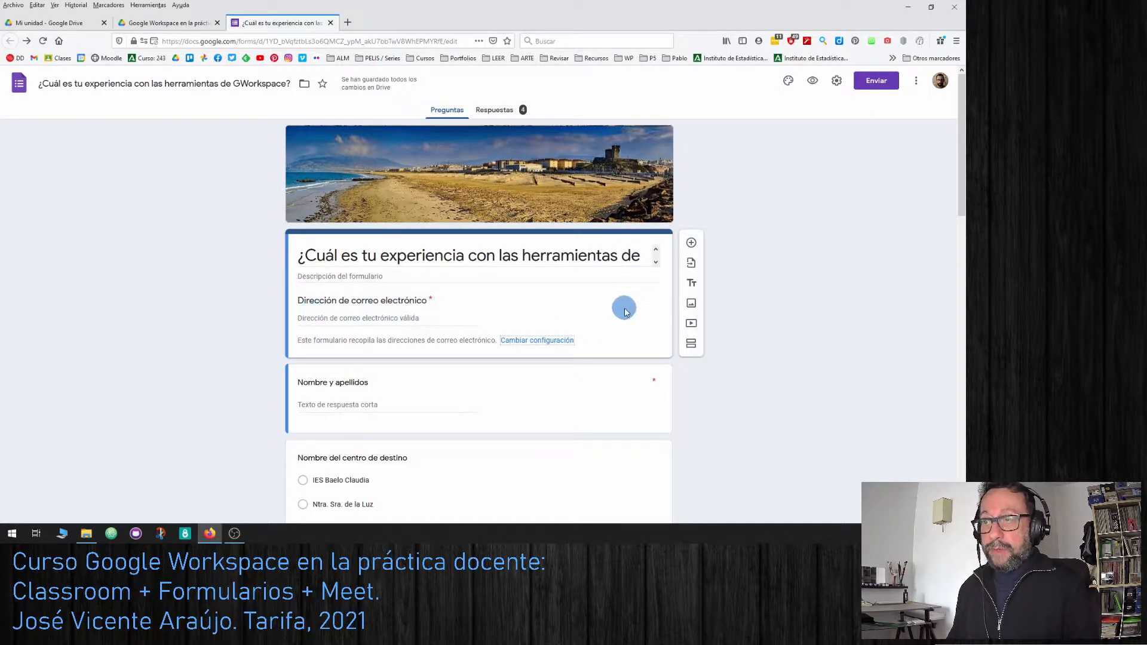
Step: Open the "Nombre y apellidos" question and examine the answer types available for it
left_click(582, 248)
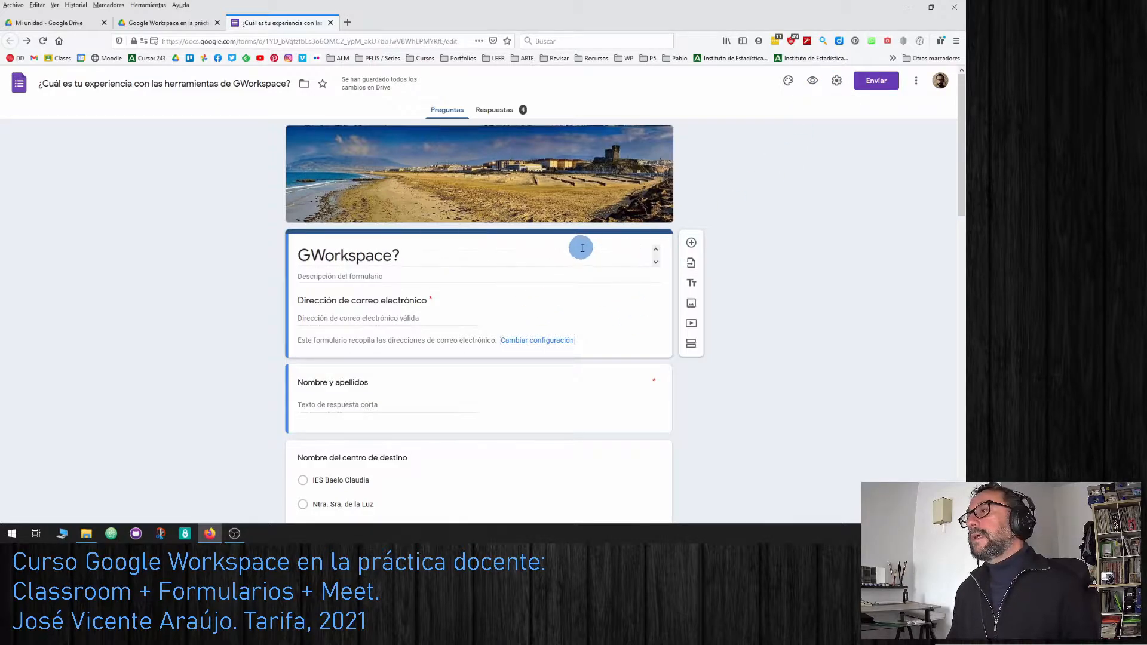
scroll(582, 248, "down", 3)
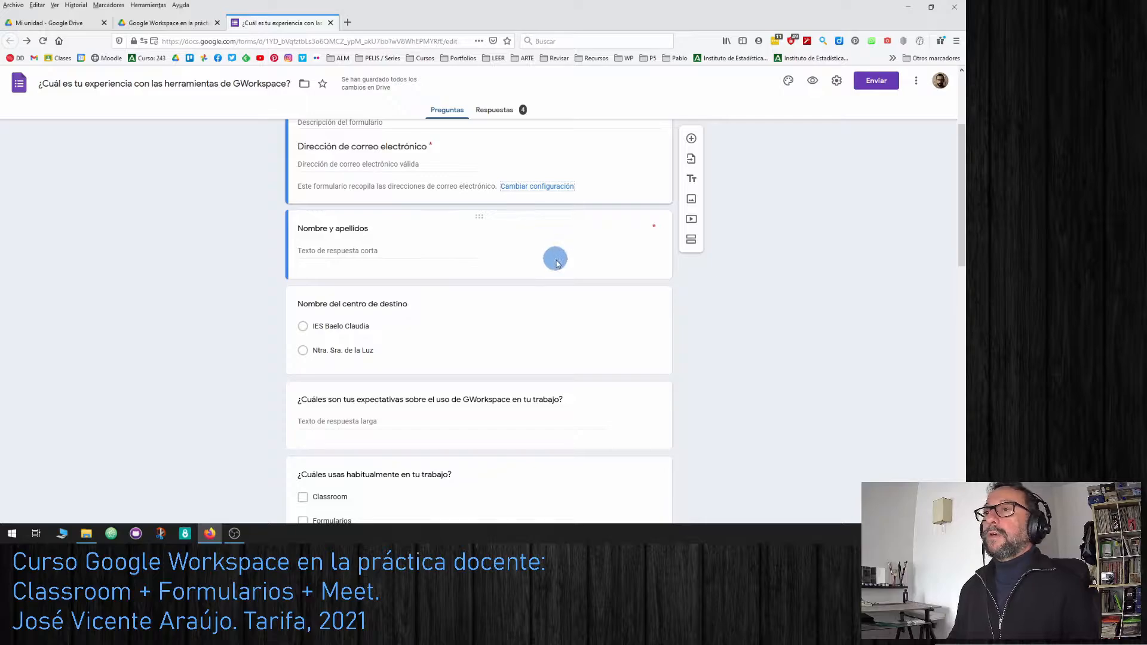
left_click(443, 219)
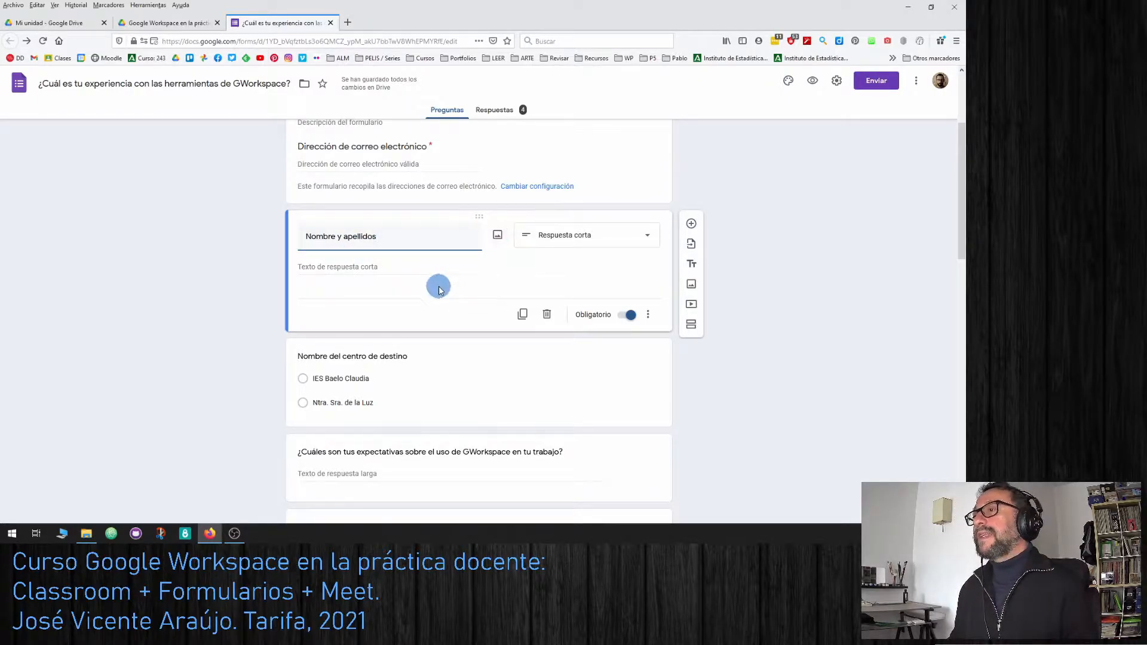
left_click(647, 238)
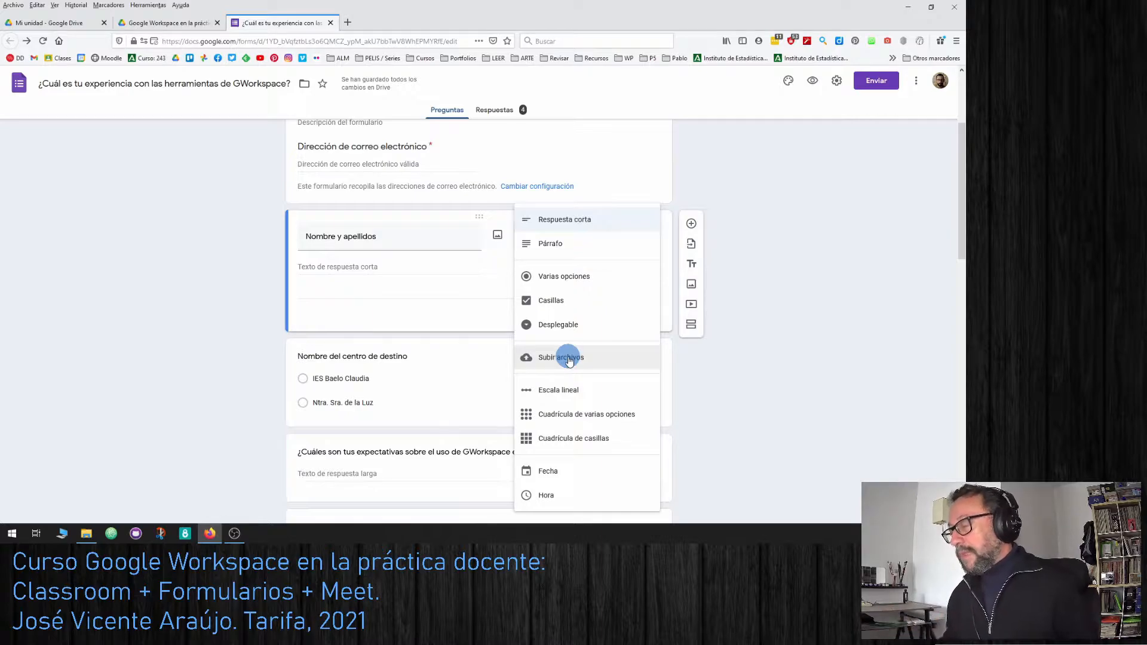
scroll(591, 357, "down", 1)
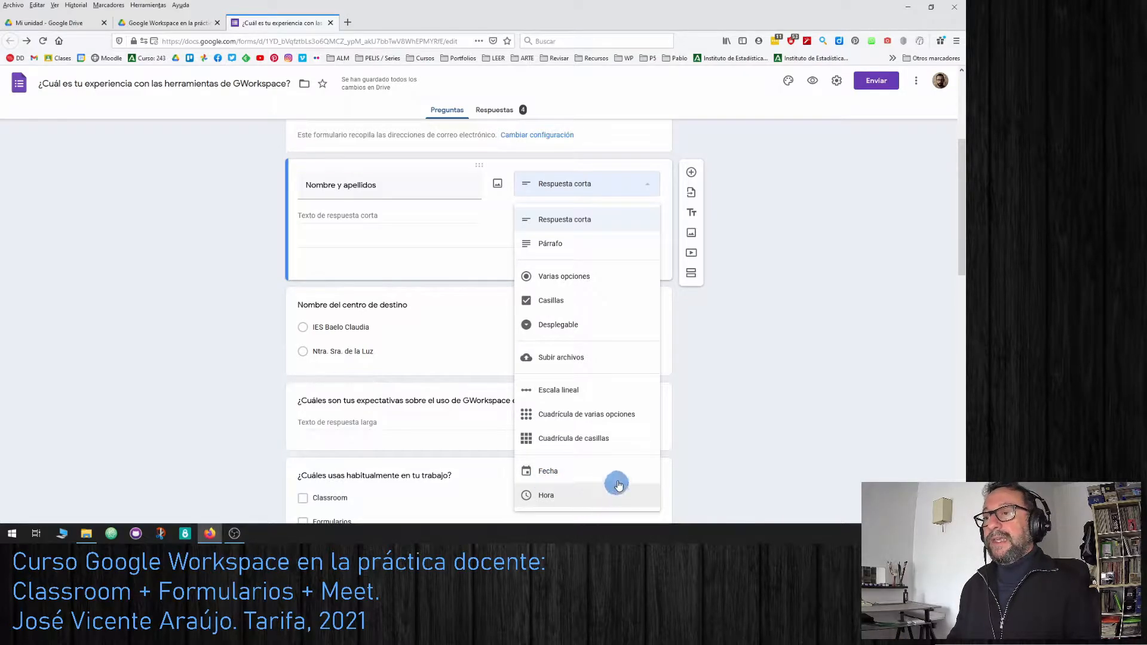
left_click(783, 430)
scroll(788, 349, "down", 2)
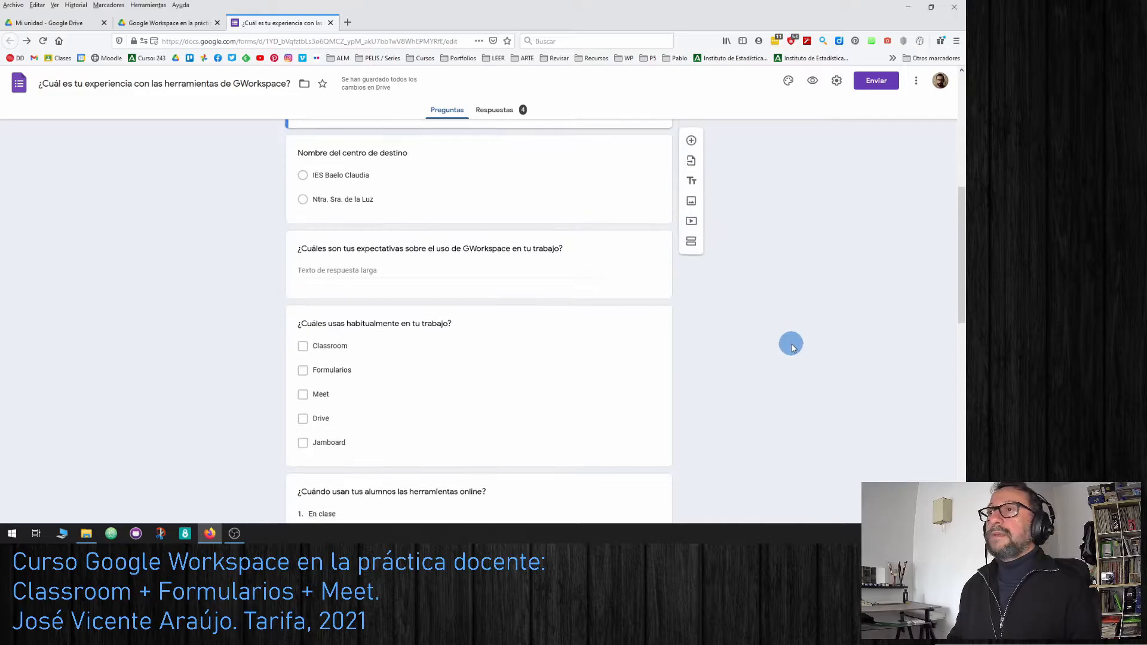
Step: Examine the answer types used by the destination centre, GWorkspace expectations and habitually used tools questions
scroll(790, 342, "up", 2)
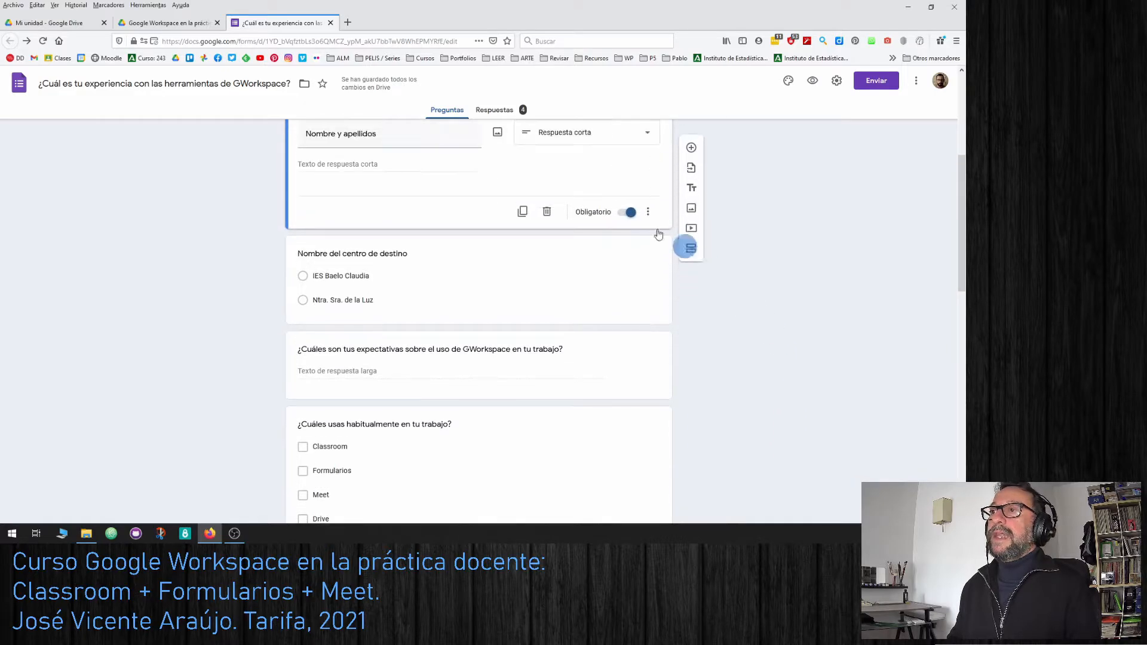
left_click(470, 275)
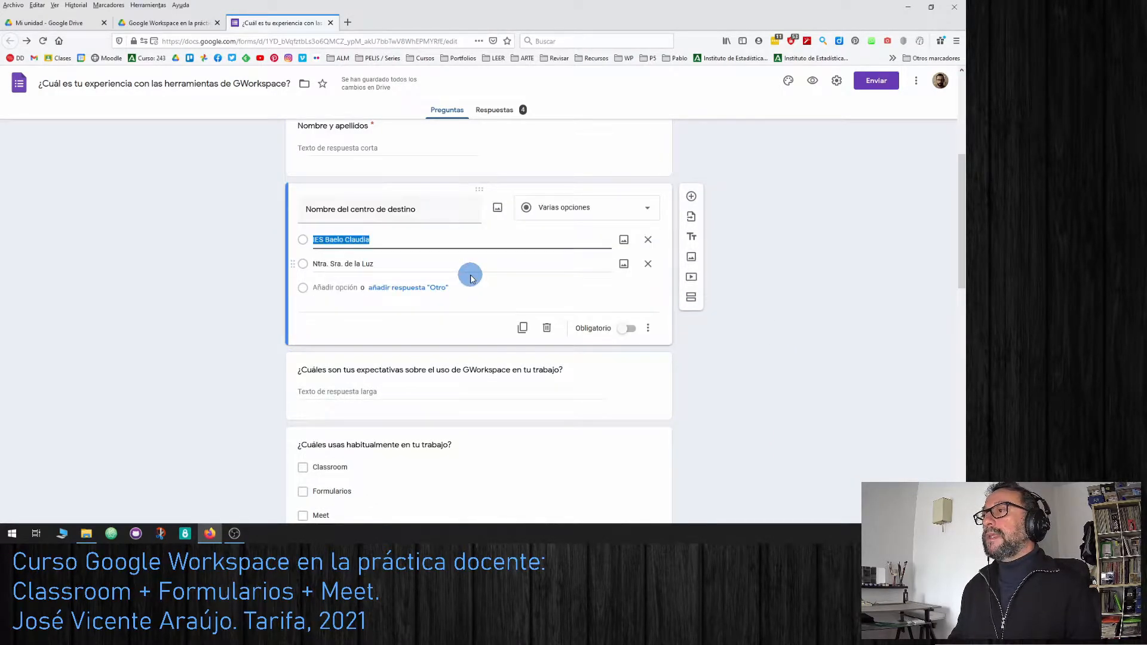
left_click(630, 382)
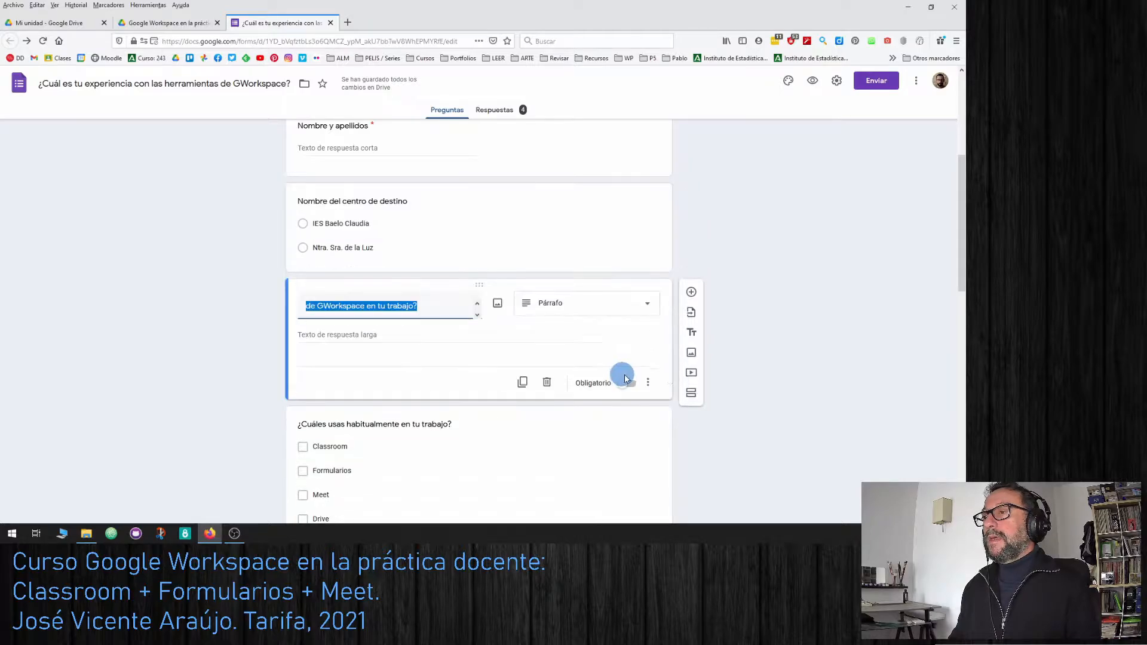
scroll(580, 311, "down", 3)
left_click(606, 297)
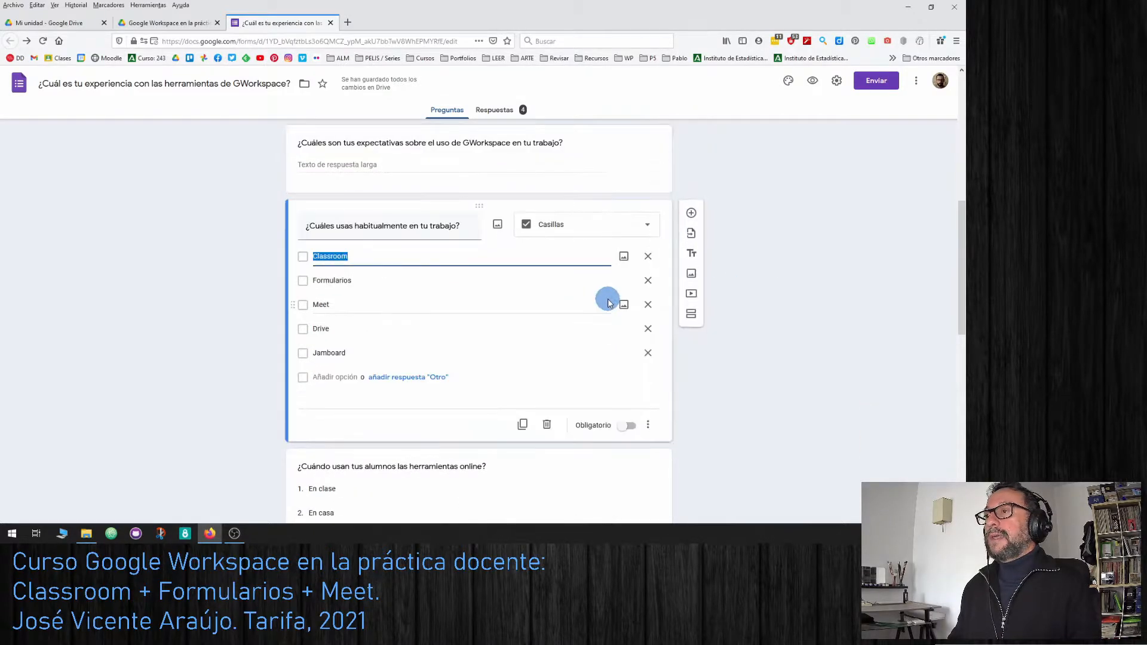
scroll(808, 233, "up", 7)
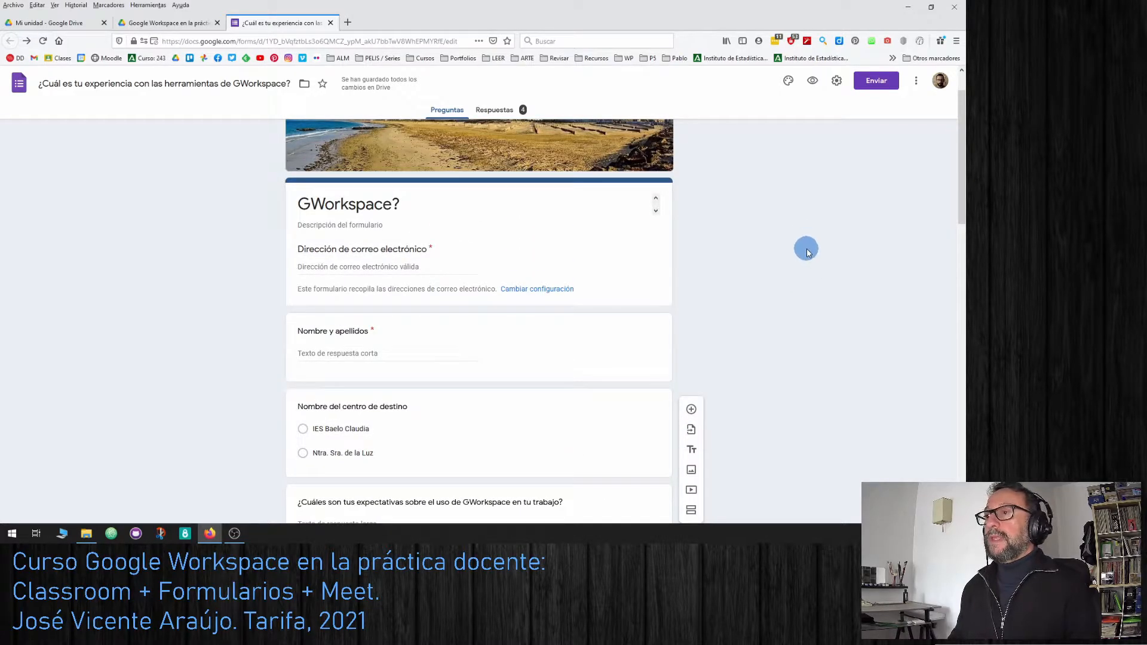
Step: Review the answer types available for the "Nombre del centro de destino" question and choose Varias opciones
left_click(439, 432)
scroll(786, 292, "down", 2)
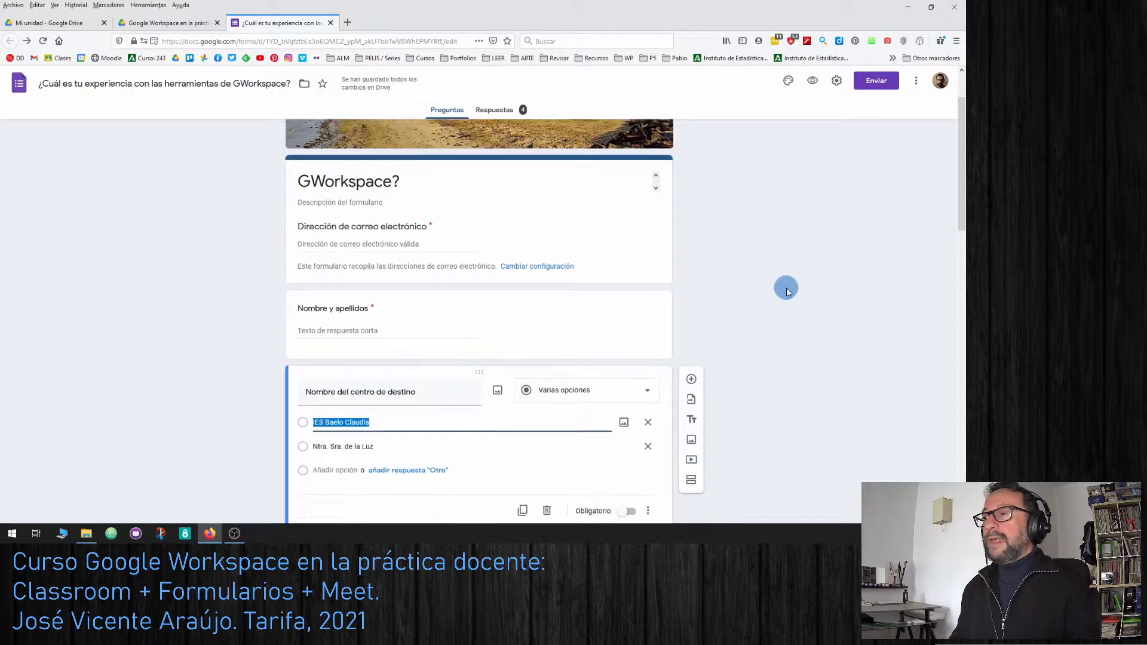
scroll(786, 291, "down", 2)
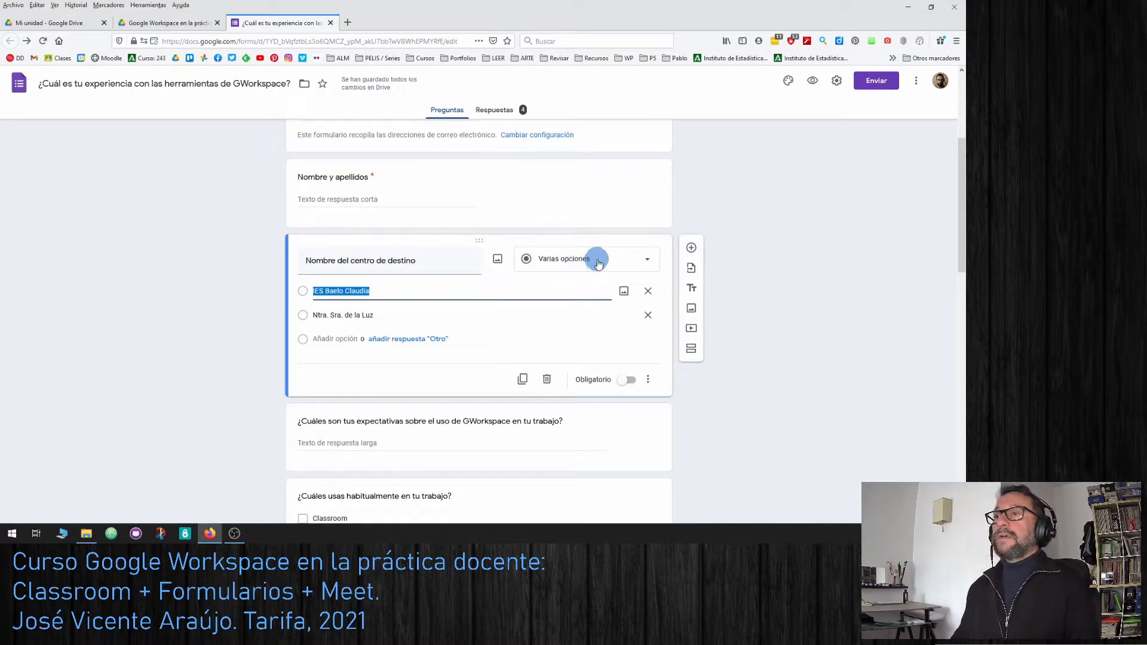
left_click(648, 261)
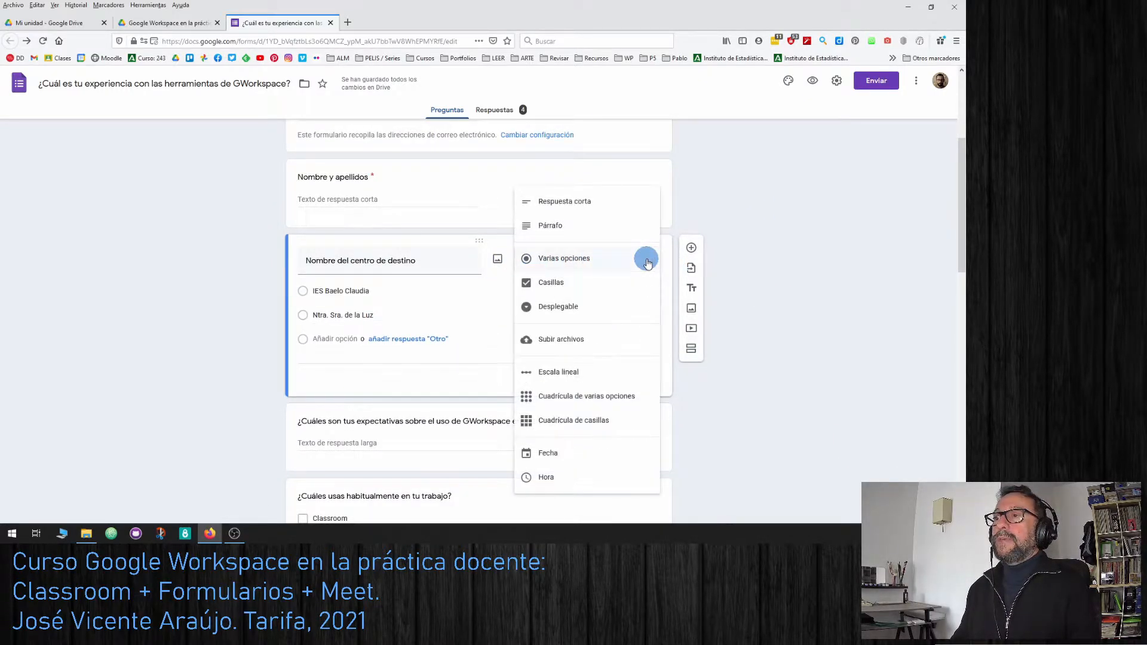
left_click(566, 261)
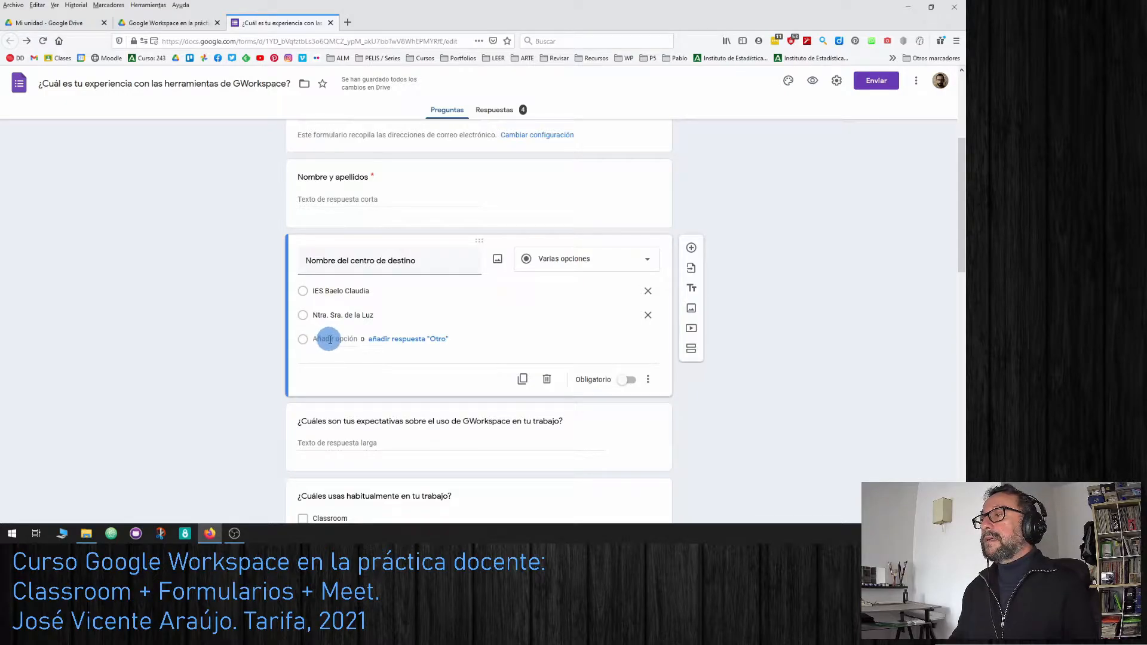
Step: Add the answer option "IES Almadraba" to the "Nombre del centro de destino" question
left_click(330, 339)
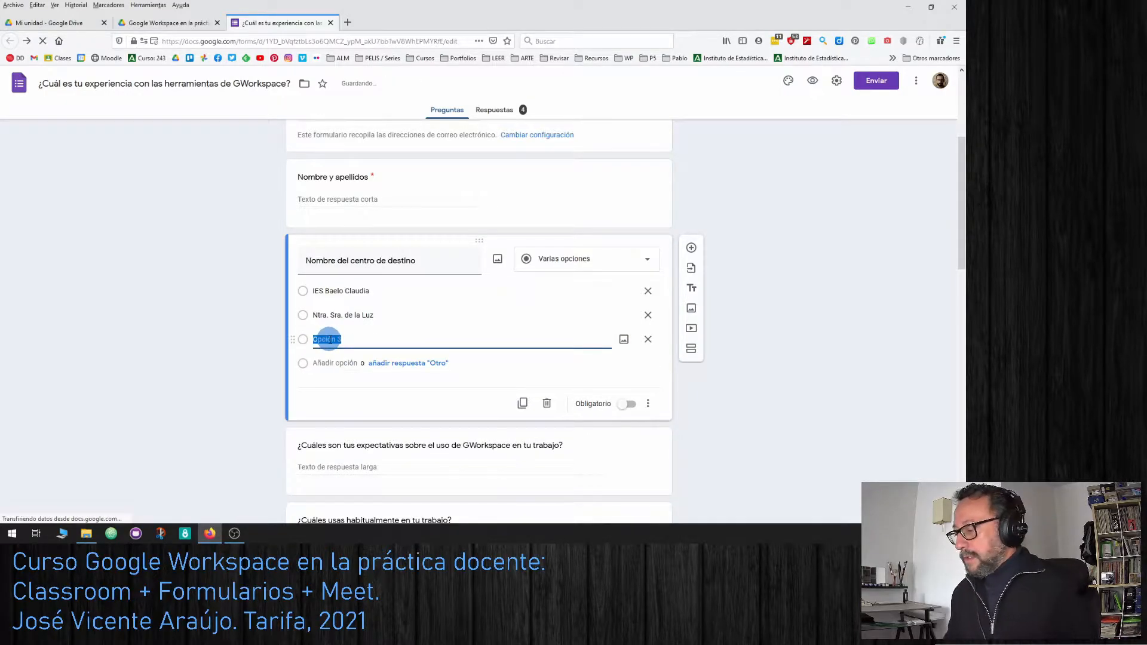
type("IERS")
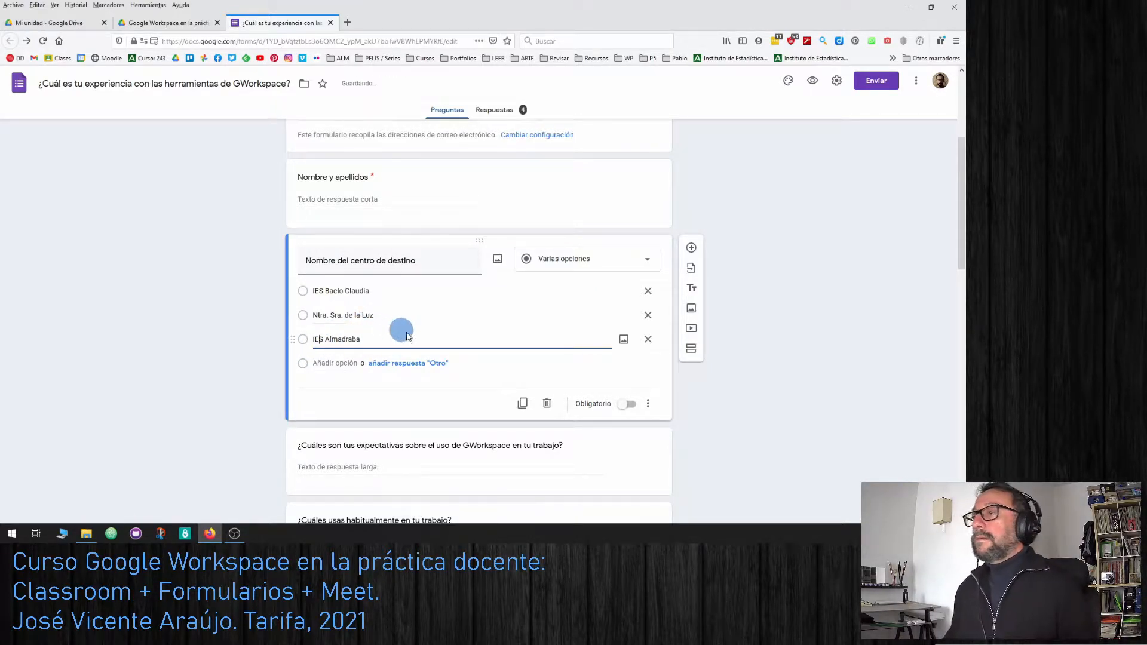
left_click(452, 412)
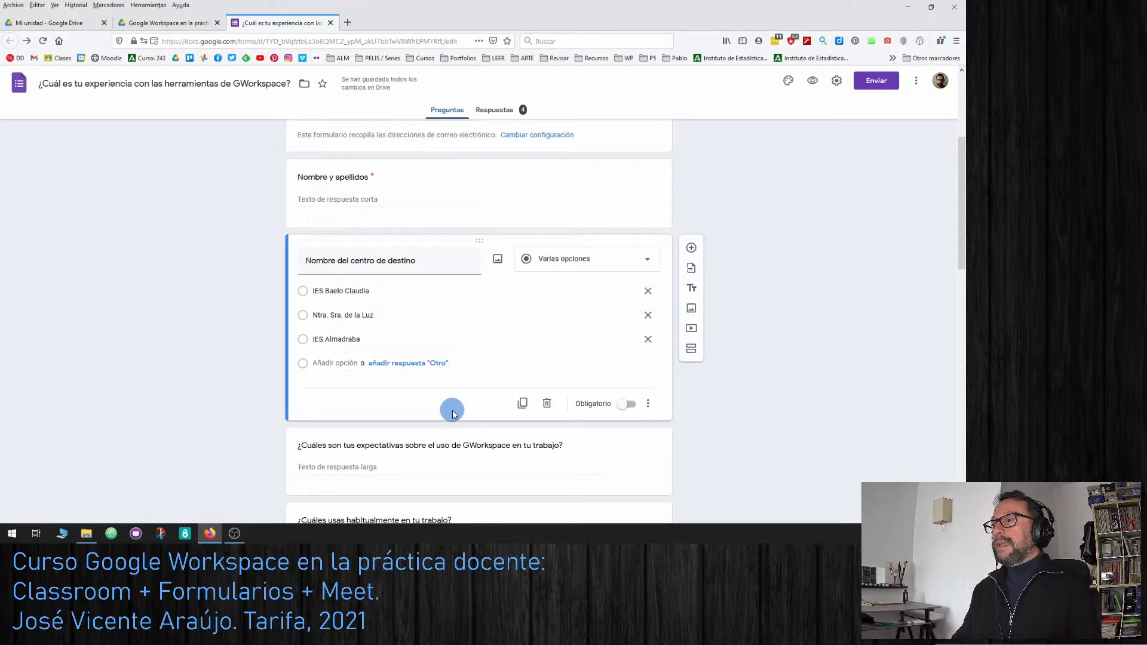
Step: Remove the "IES Almadraba" option from the "Nombre del centro de destino" question
left_click(363, 294)
left_click(386, 311)
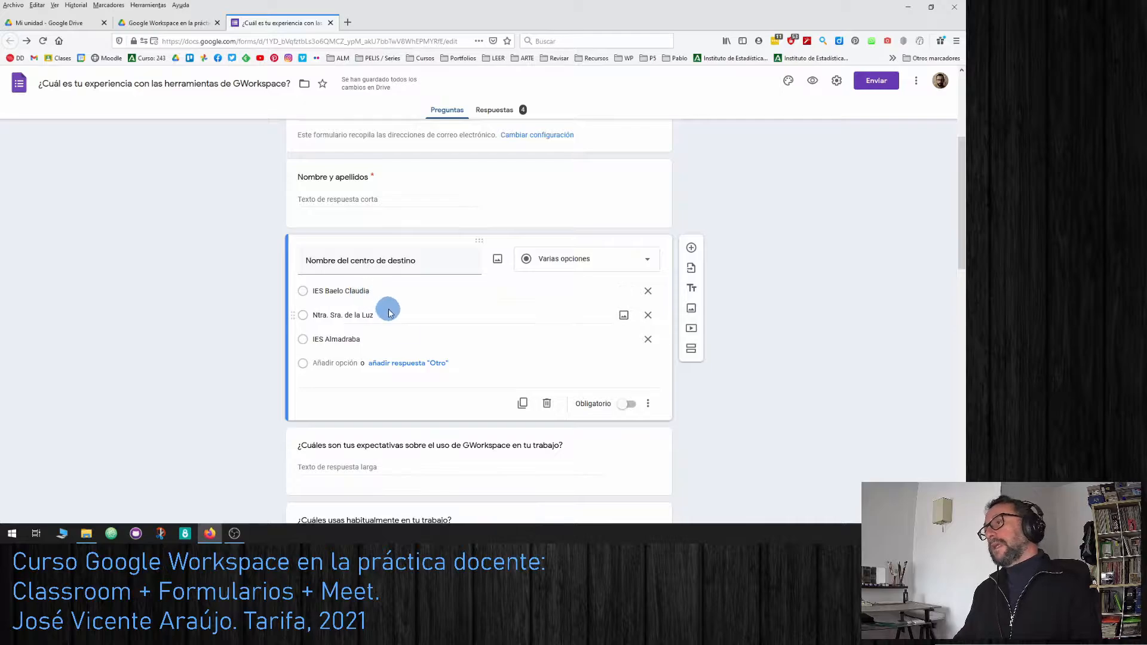
left_click(331, 334)
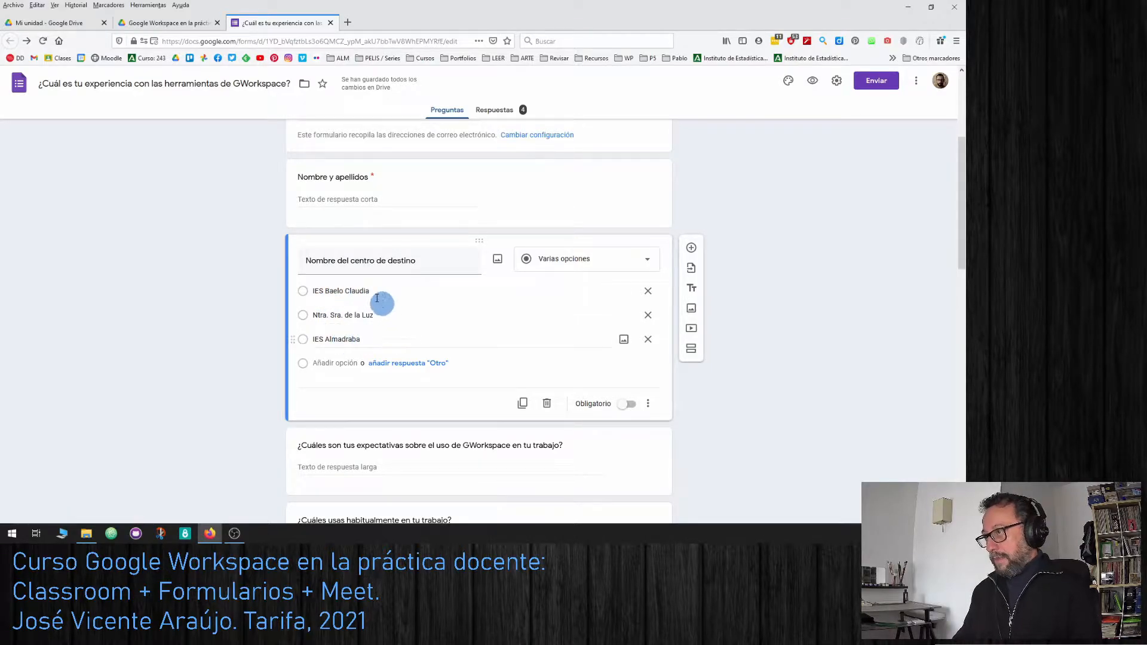
left_click(340, 315)
left_click(533, 340)
left_click(656, 342)
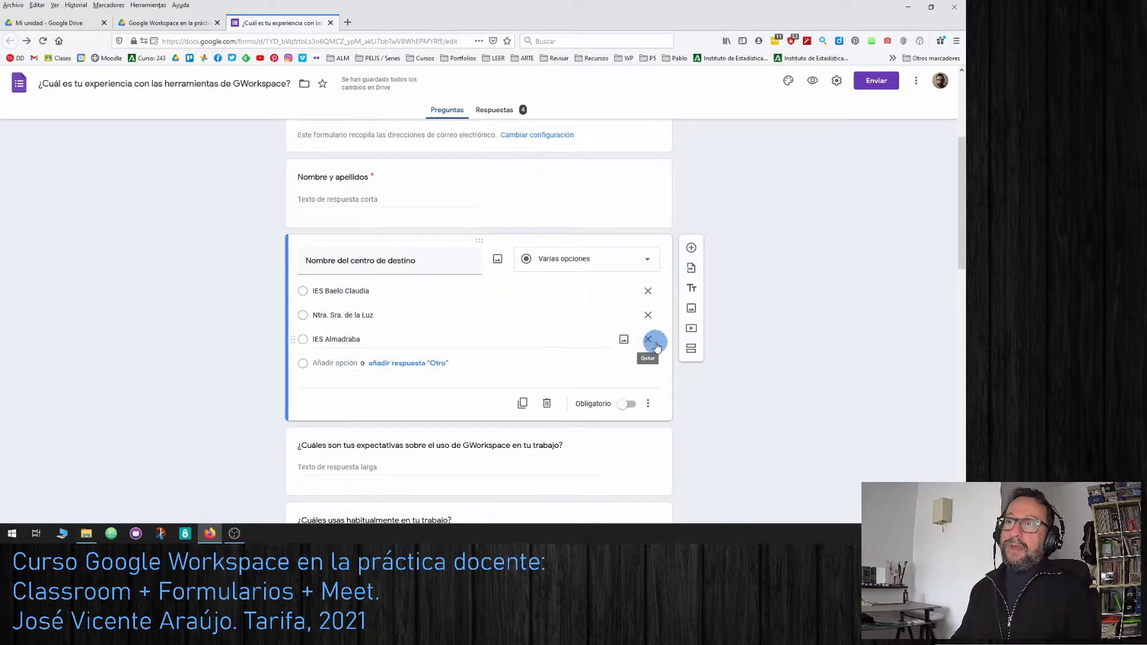
left_click(647, 340)
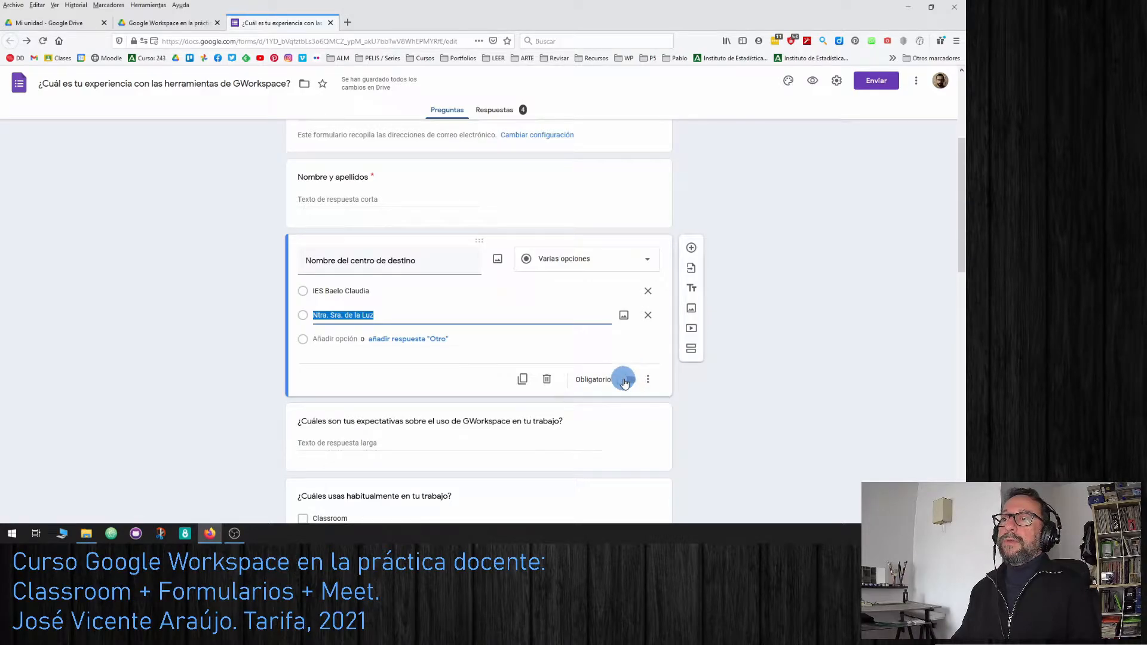
Step: Make the "Nombre del centro de destino" question mandatory
left_click(624, 383)
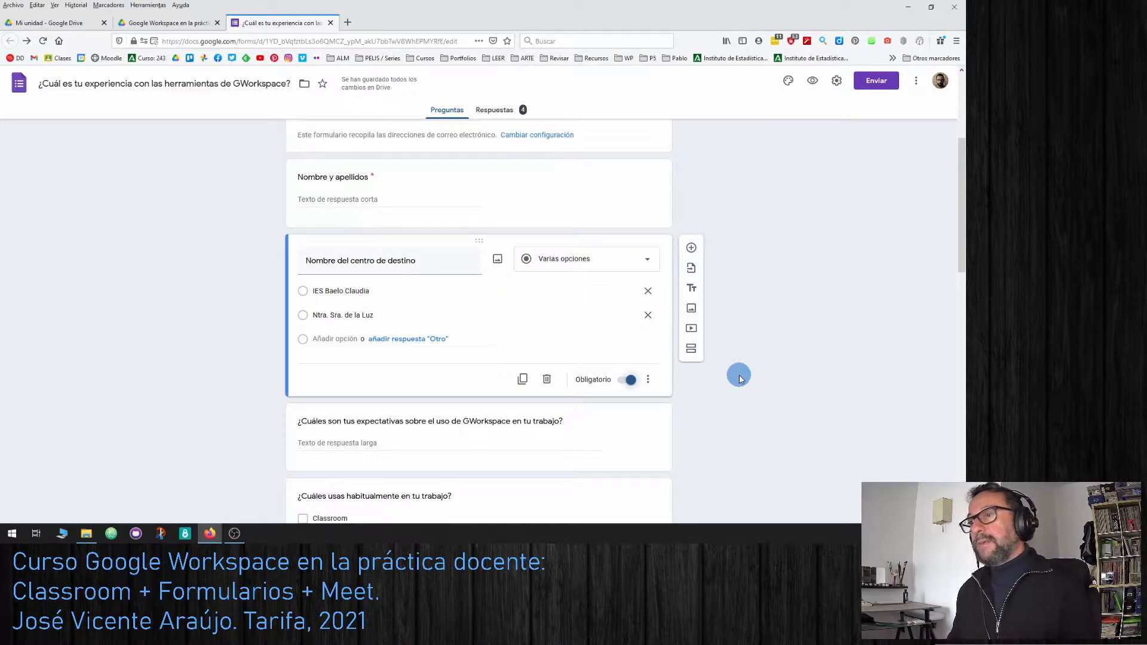
left_click(626, 382)
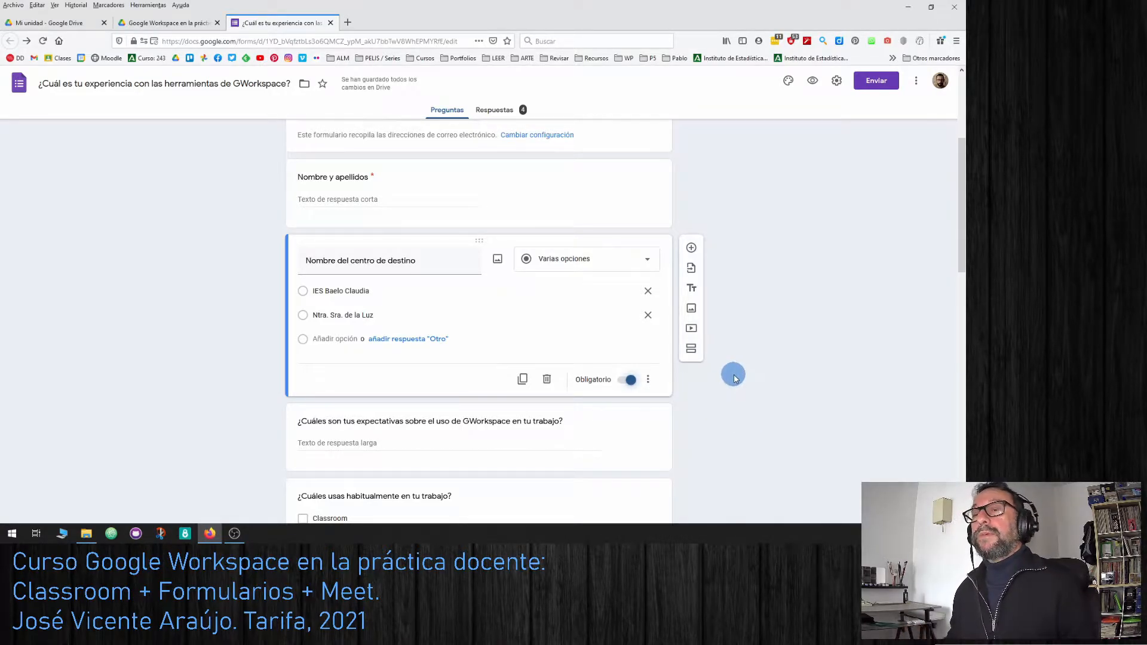
Step: Examine the answer types of the GWorkspace expectations question and the "¿Cuáles usas habitualmente en tu trabajo?" question without changing them
scroll(730, 380, "down", 2)
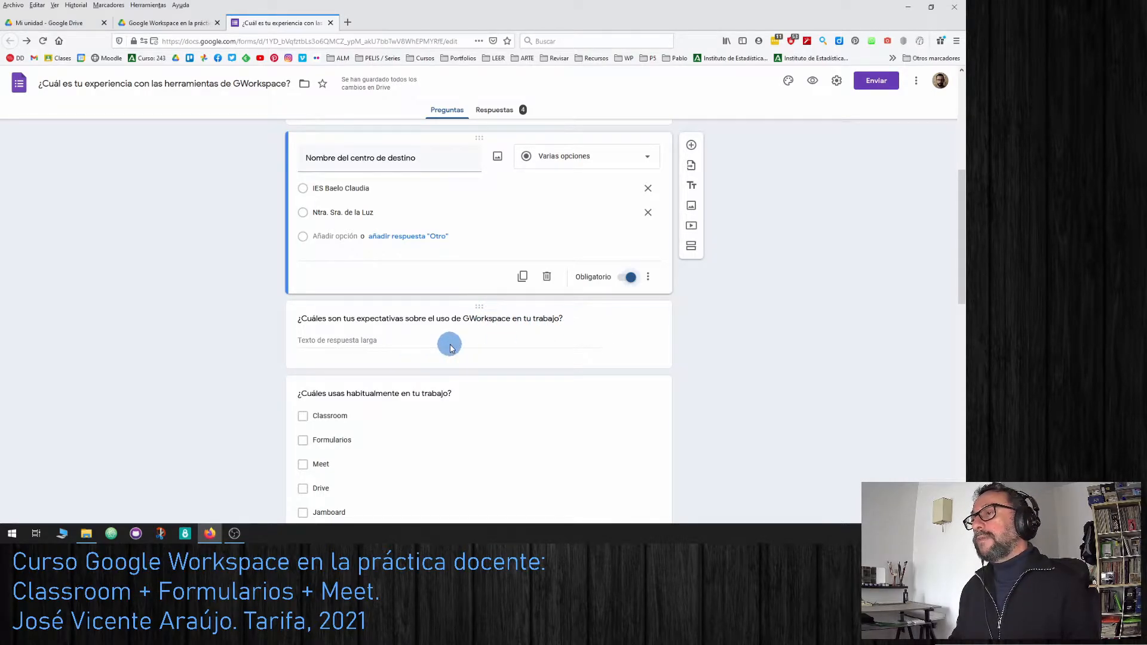
left_click(396, 317)
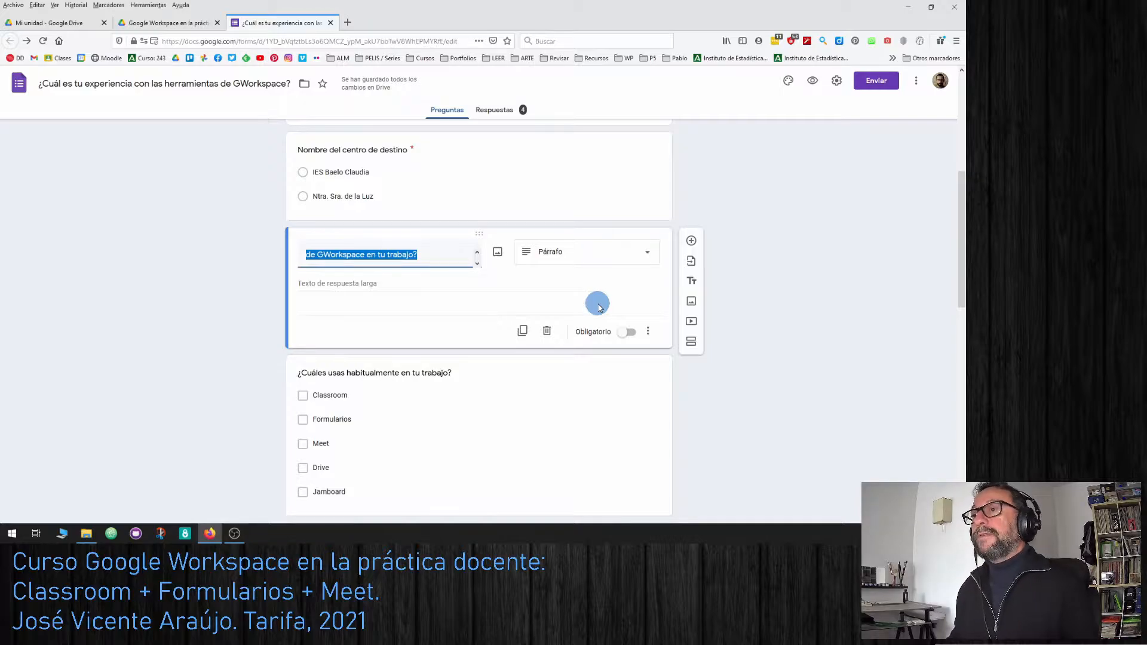
scroll(544, 370, "down", 2)
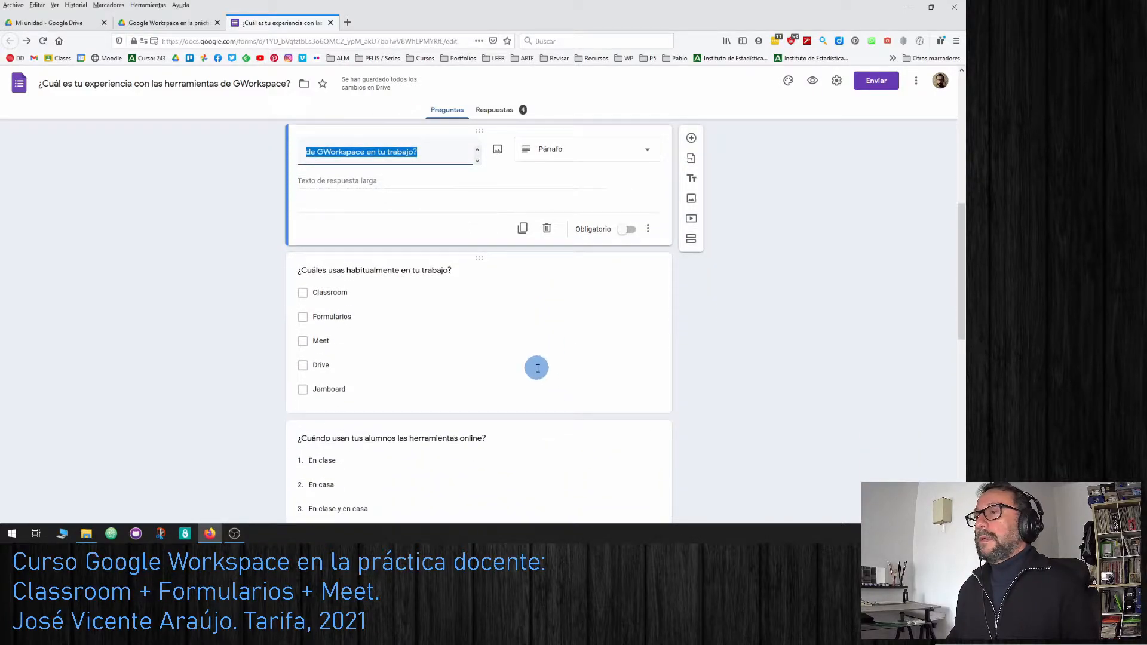
left_click(554, 336)
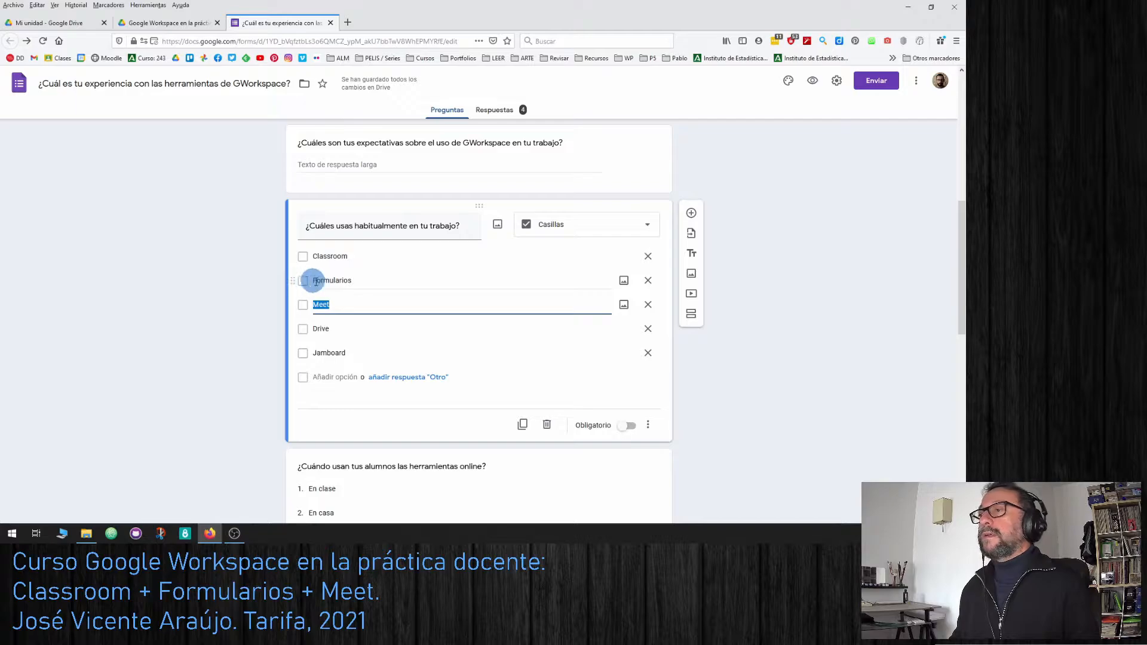
left_click(599, 224)
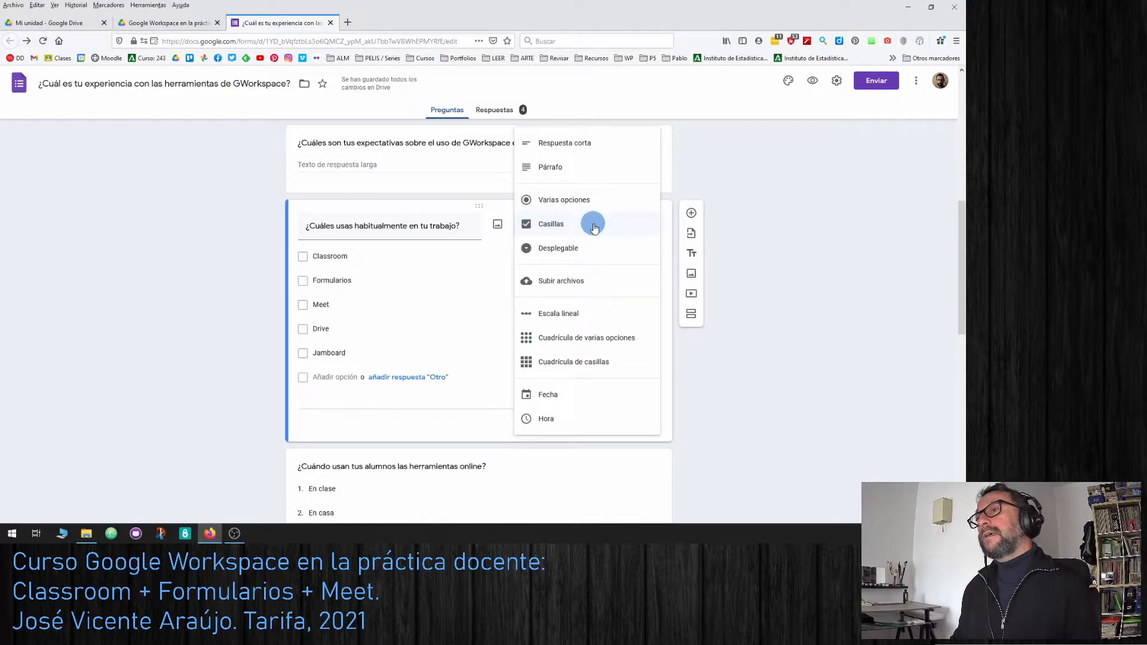
left_click(824, 233)
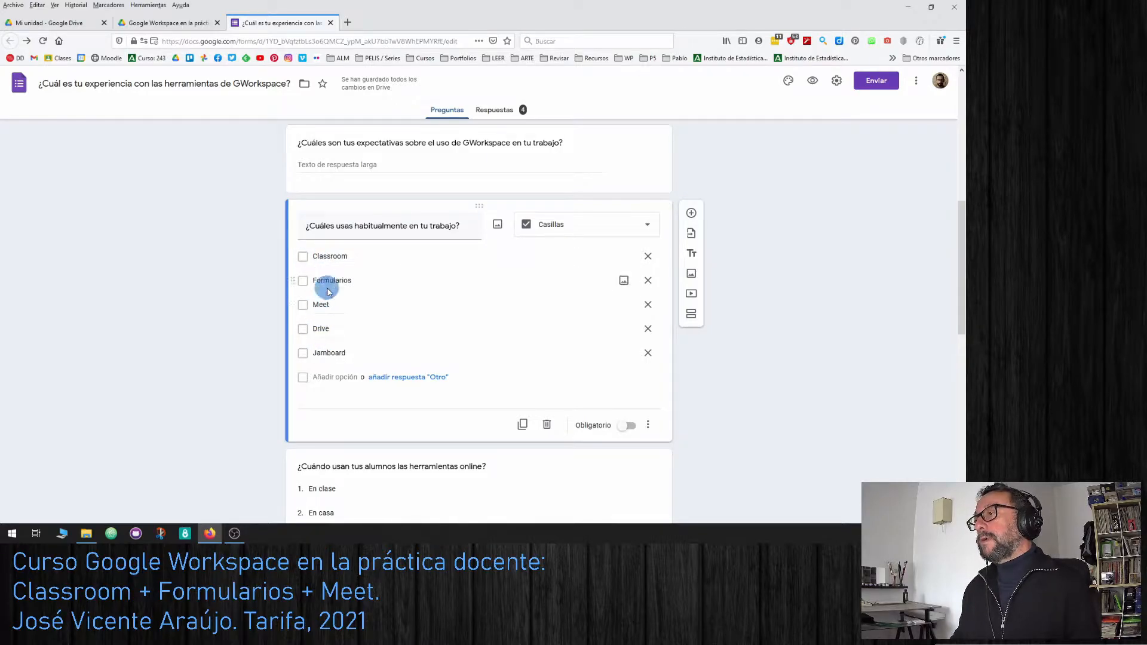
Step: Compare the answer formats of "Nombre del centro de destino", "¿Cuáles usas habitualmente en tu trabajo?" and "¿Cuándo usan tus alumnos las herramientas online?"
scroll(502, 309, "up", 3)
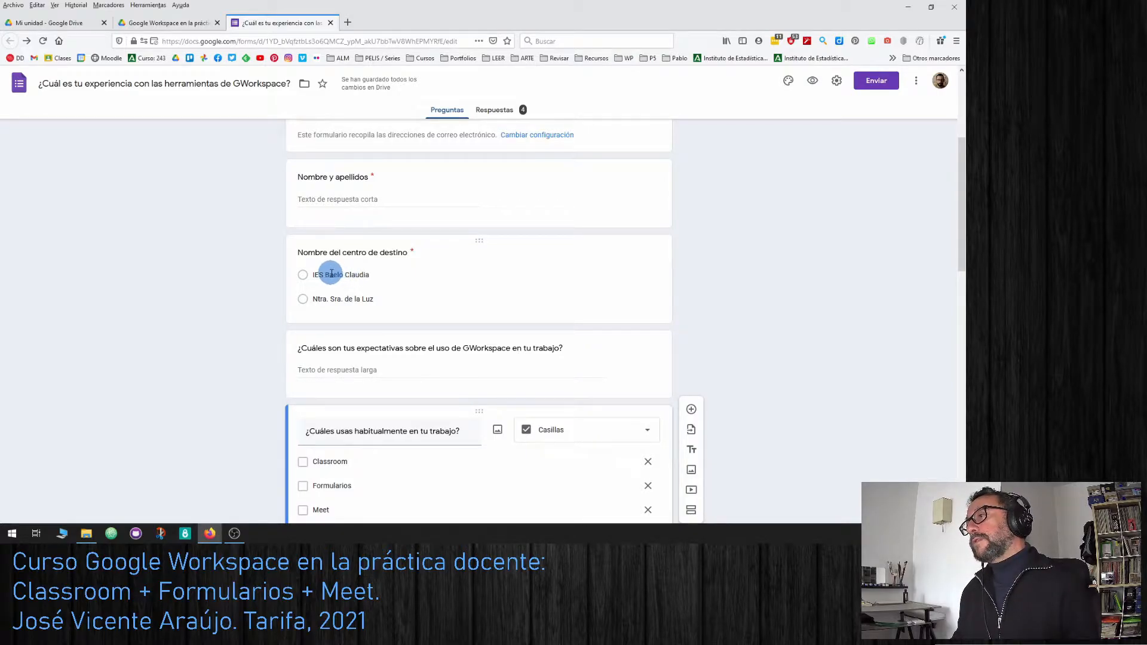
scroll(522, 263, "down", 2)
scroll(522, 263, "down", 1)
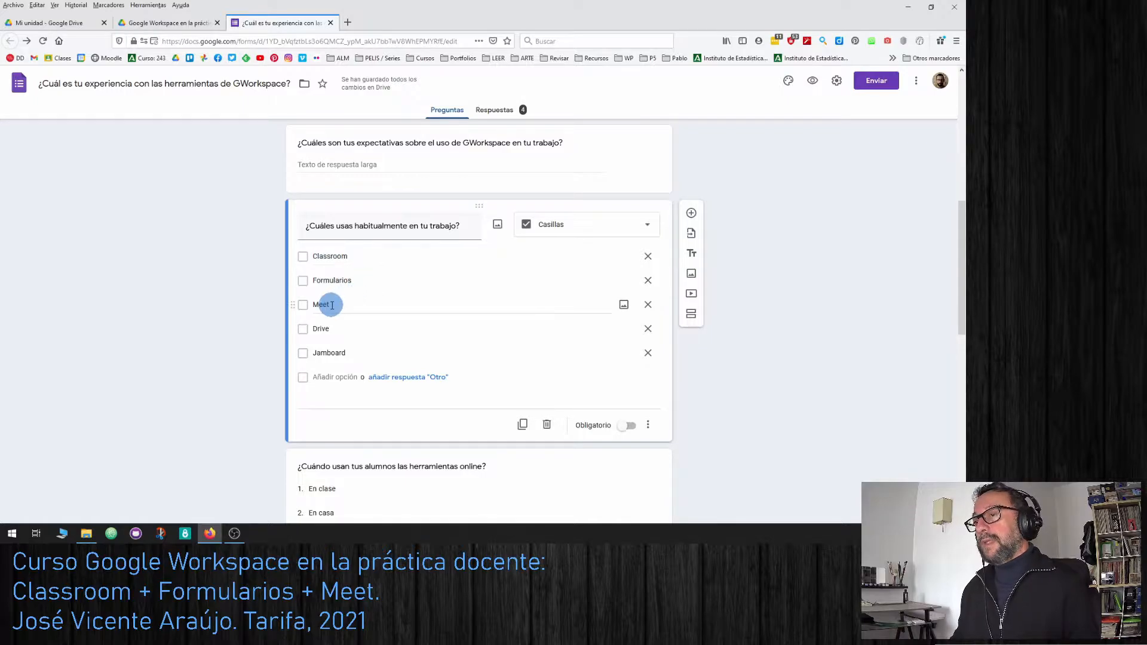
scroll(532, 323, "down", 3)
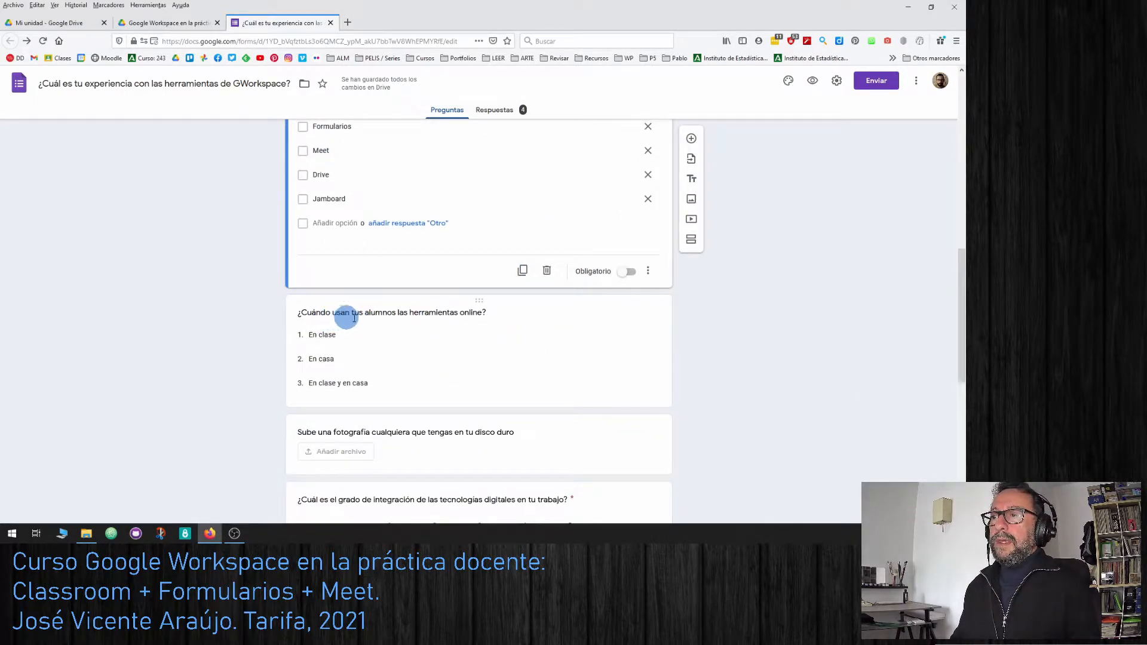
scroll(606, 362, "up", 1)
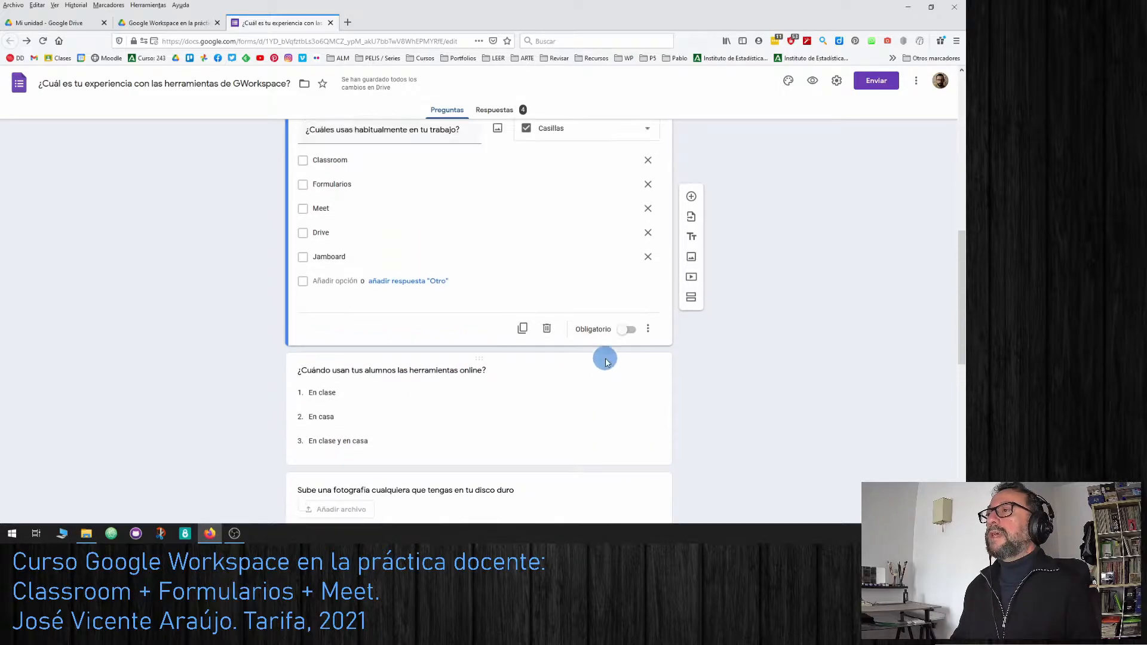
scroll(606, 362, "up", 3)
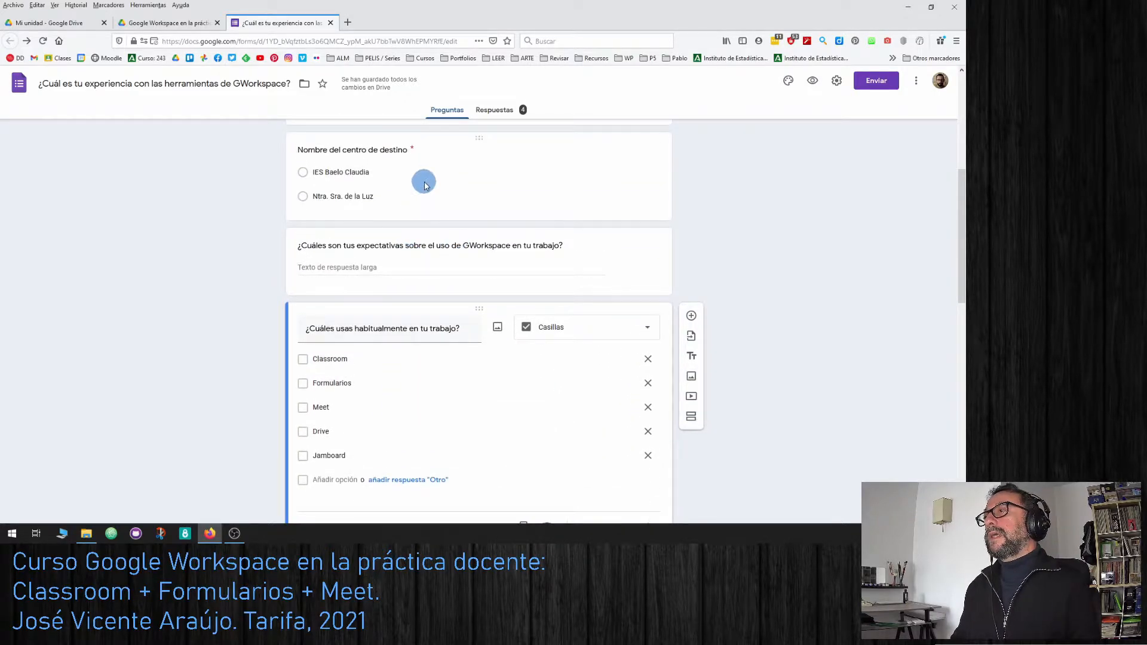
left_click(423, 188)
scroll(774, 258, "down", 5)
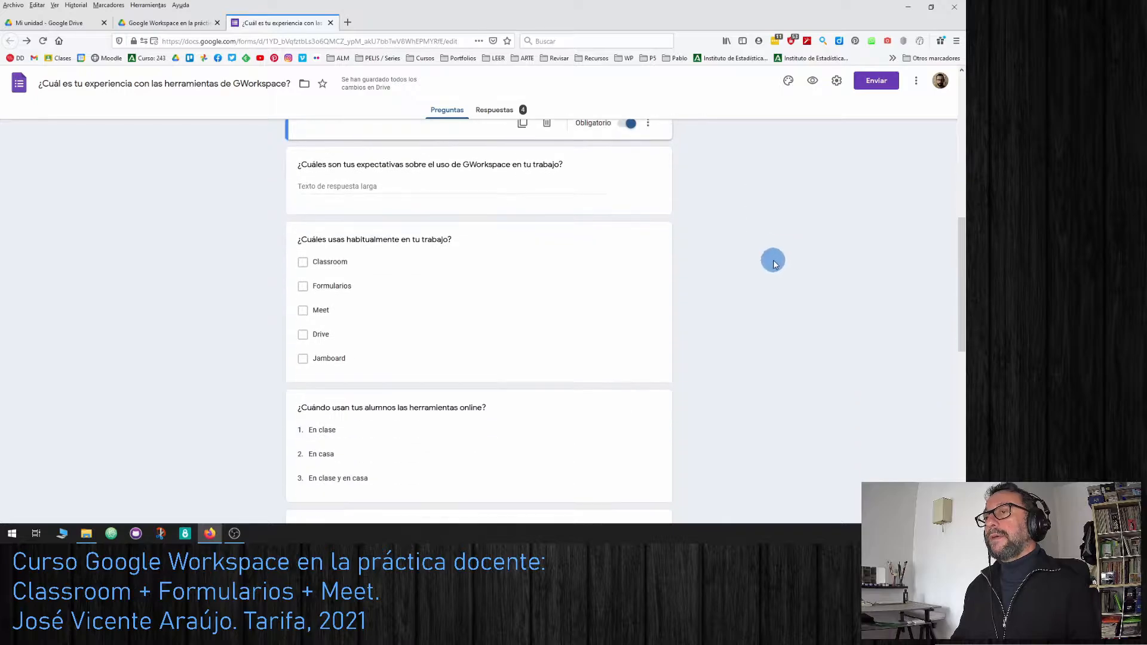
scroll(476, 297, "down", 2)
left_click(476, 297)
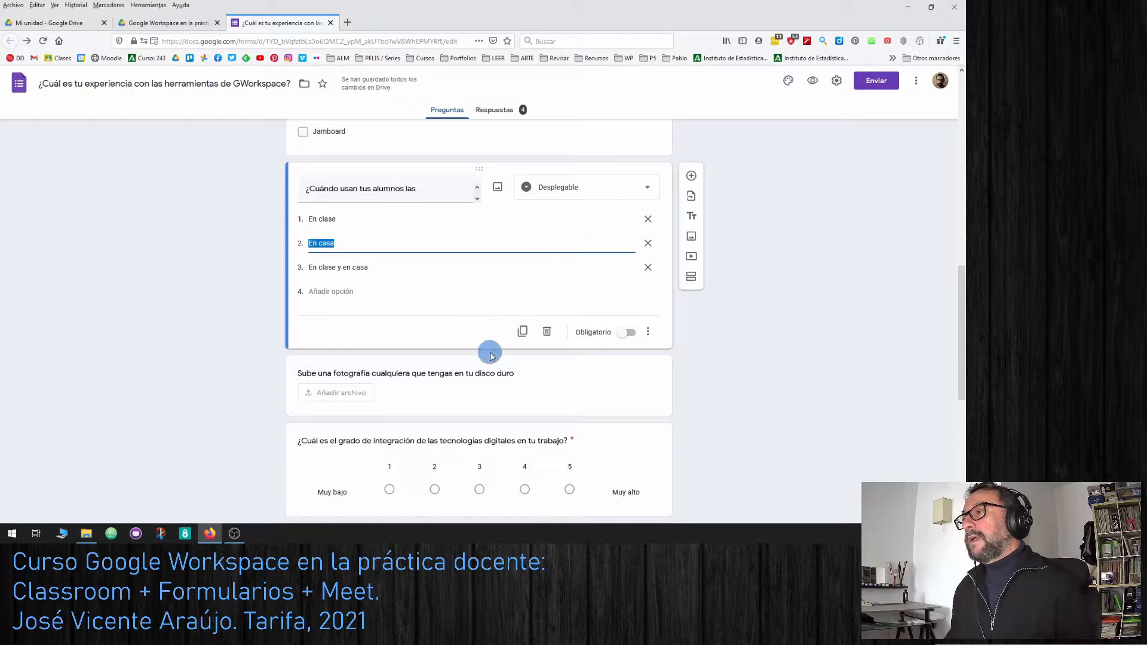
Step: Switch the photo upload question's file-type restriction off and on again, allowing only Imagen, PDF and Presentación files
left_click(484, 392)
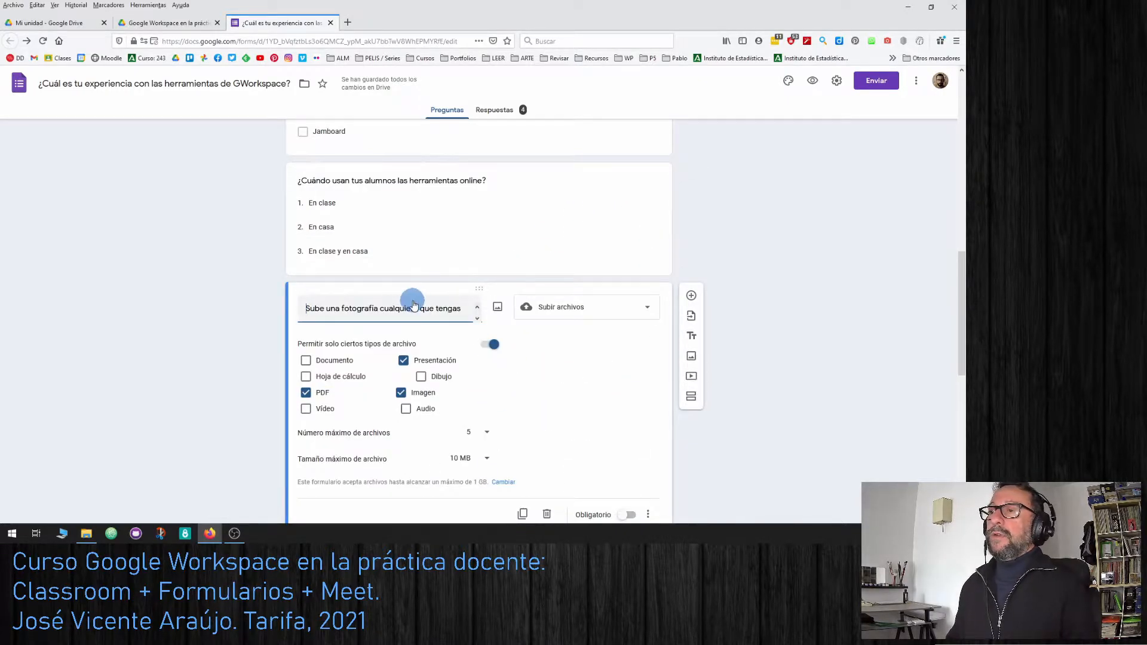
scroll(611, 392, "down", 3)
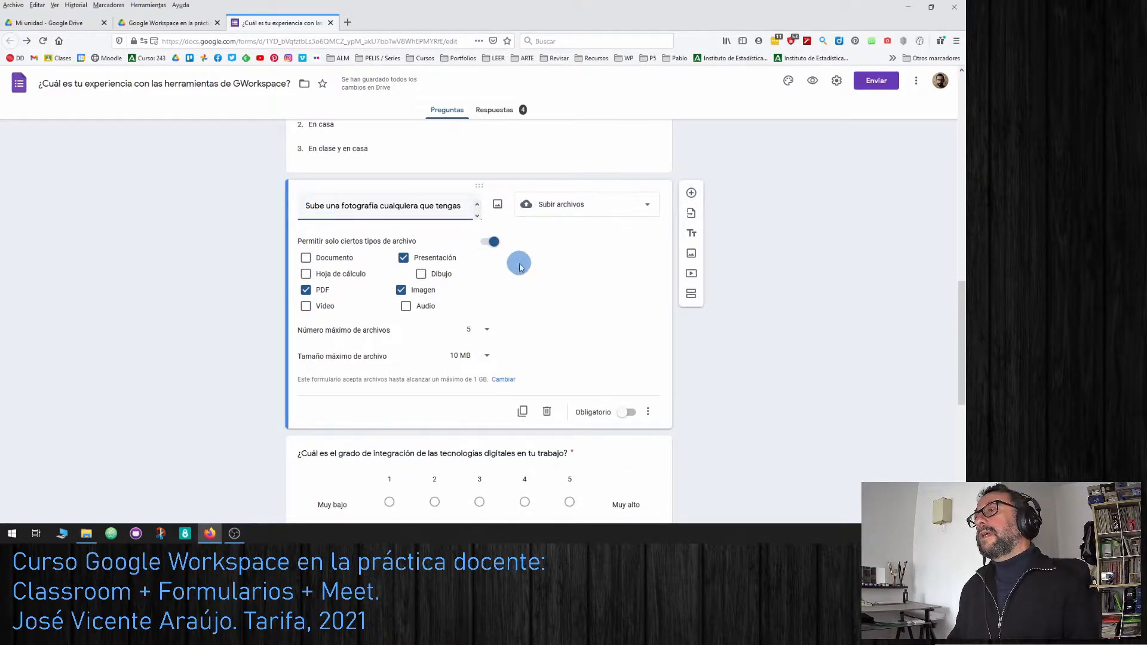
left_click(491, 242)
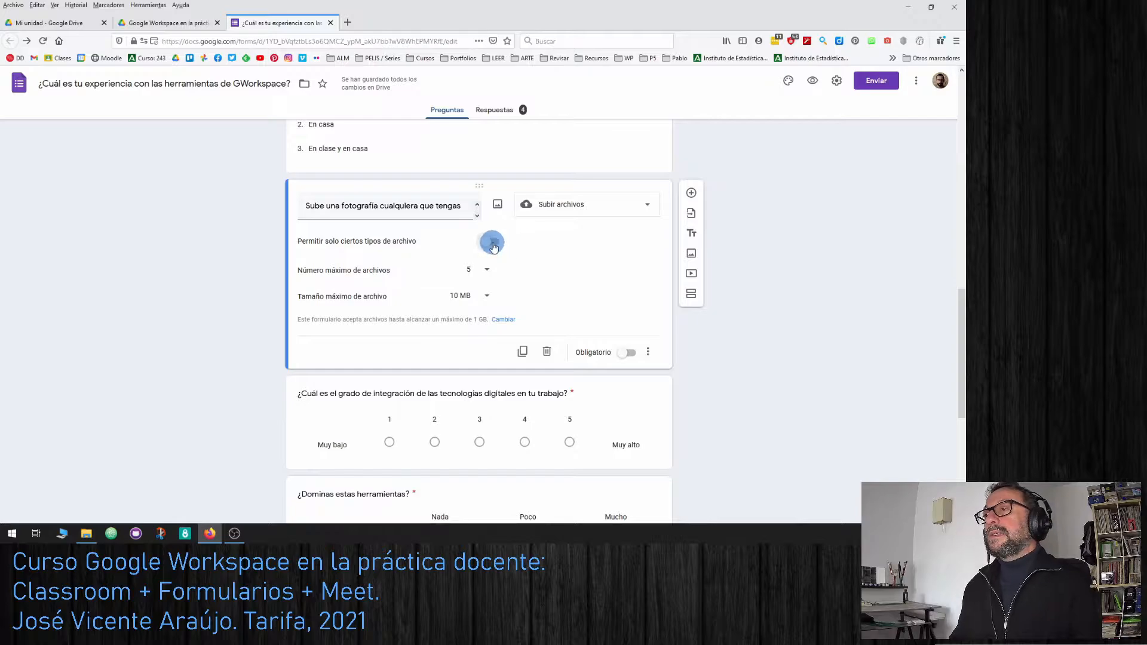
left_click(492, 242)
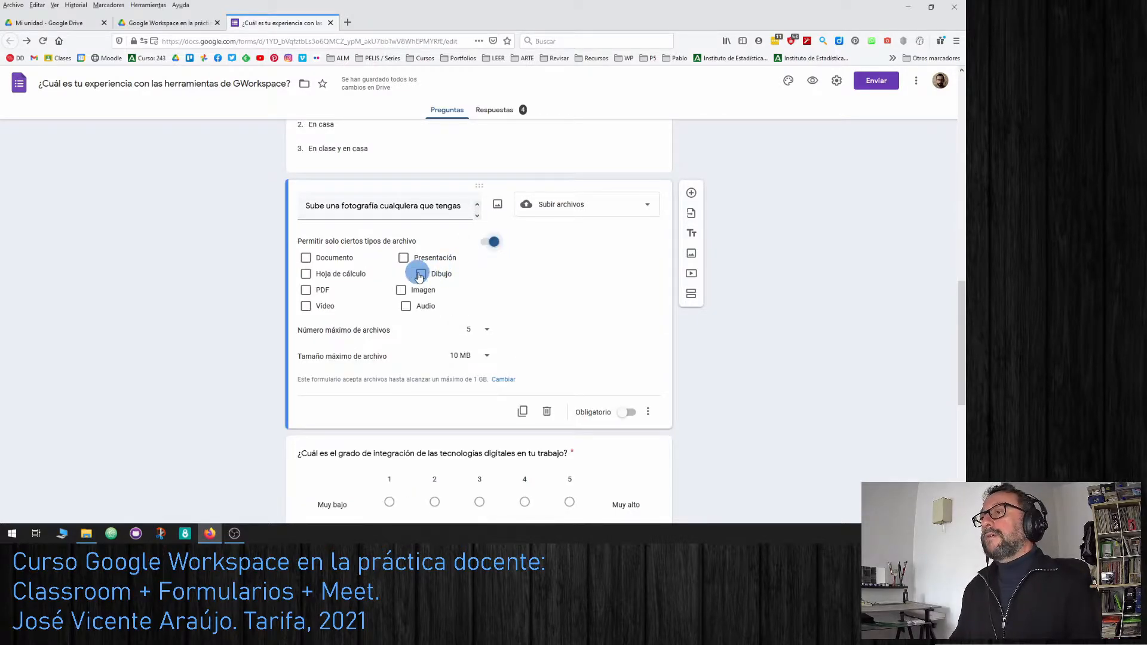
left_click(401, 291)
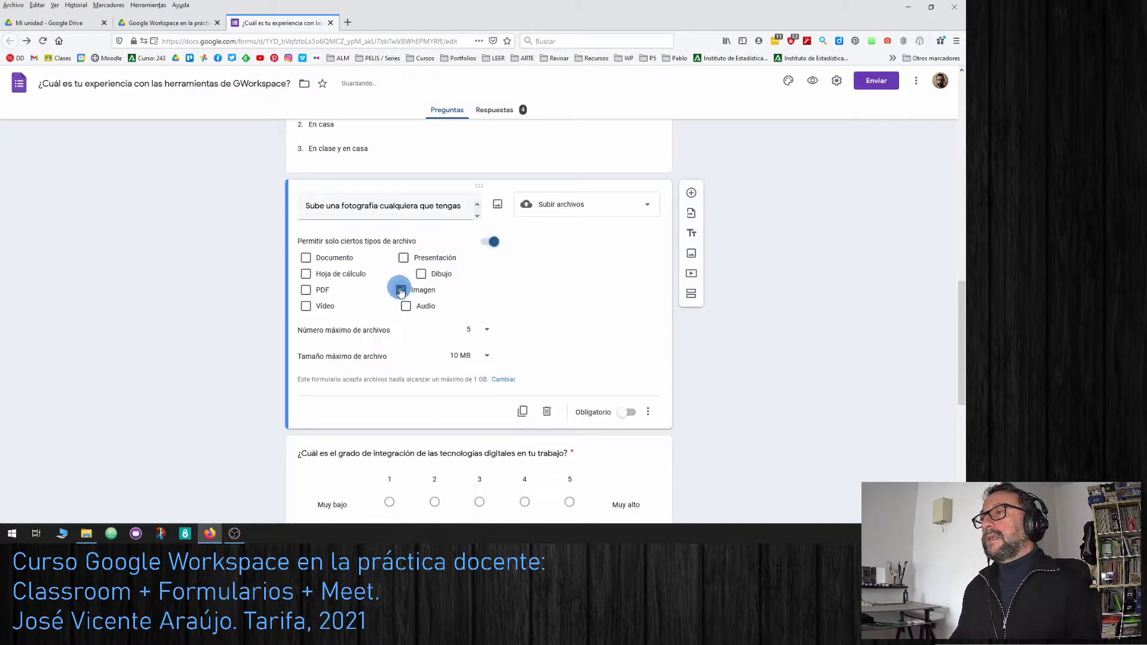
left_click(306, 291)
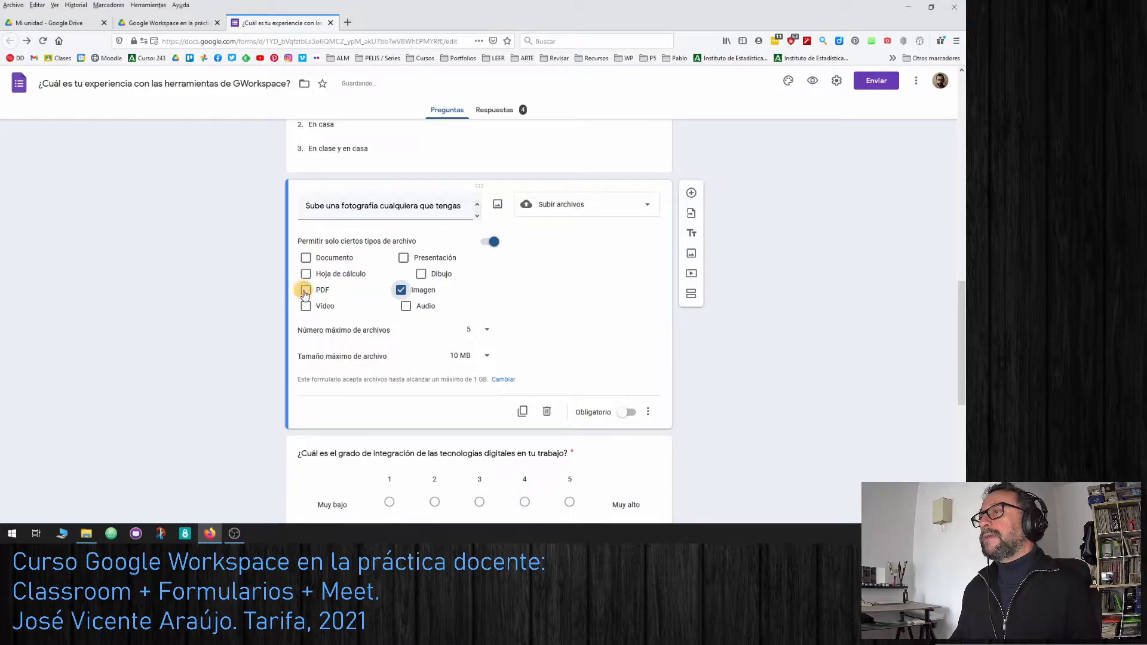
left_click(403, 258)
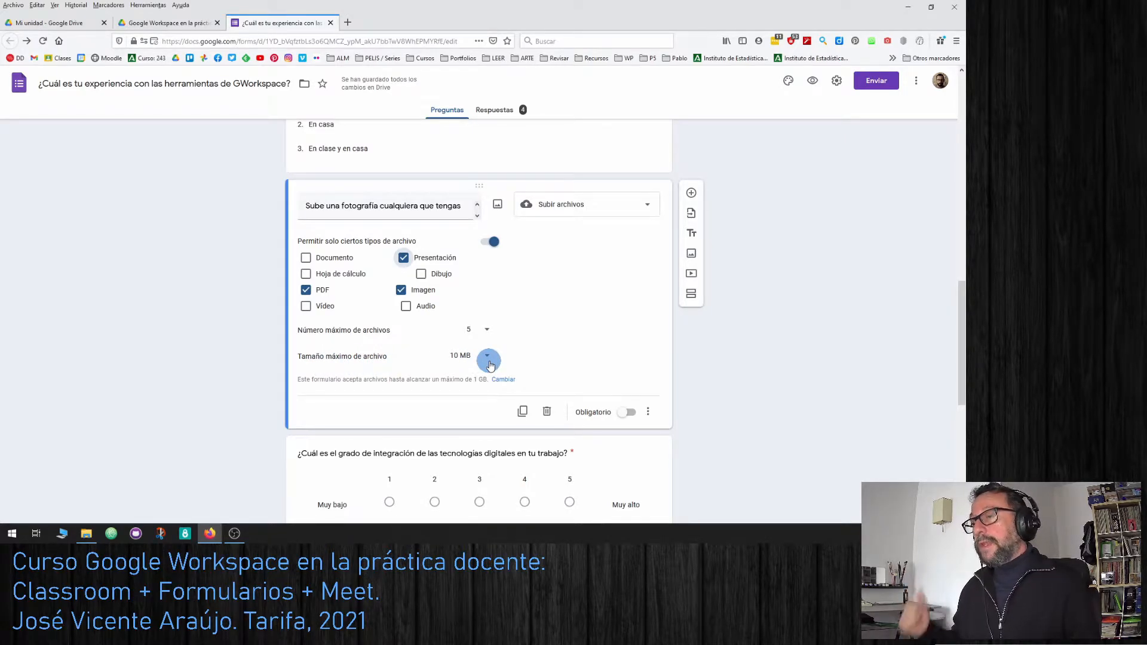
scroll(541, 284, "down", 1)
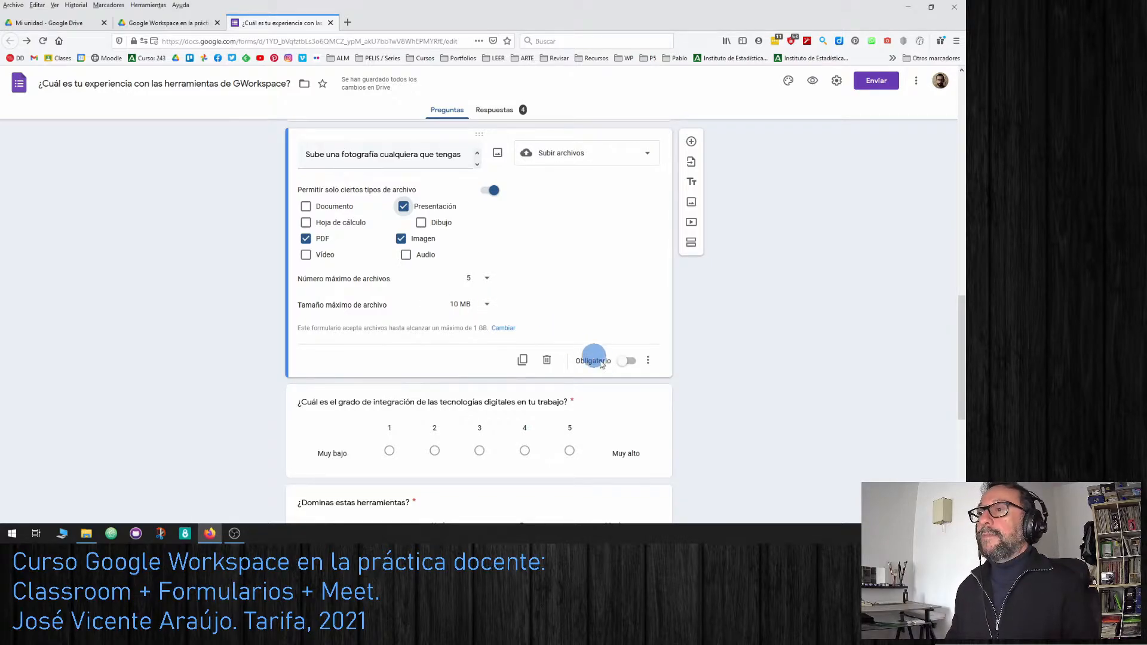
left_click(631, 366)
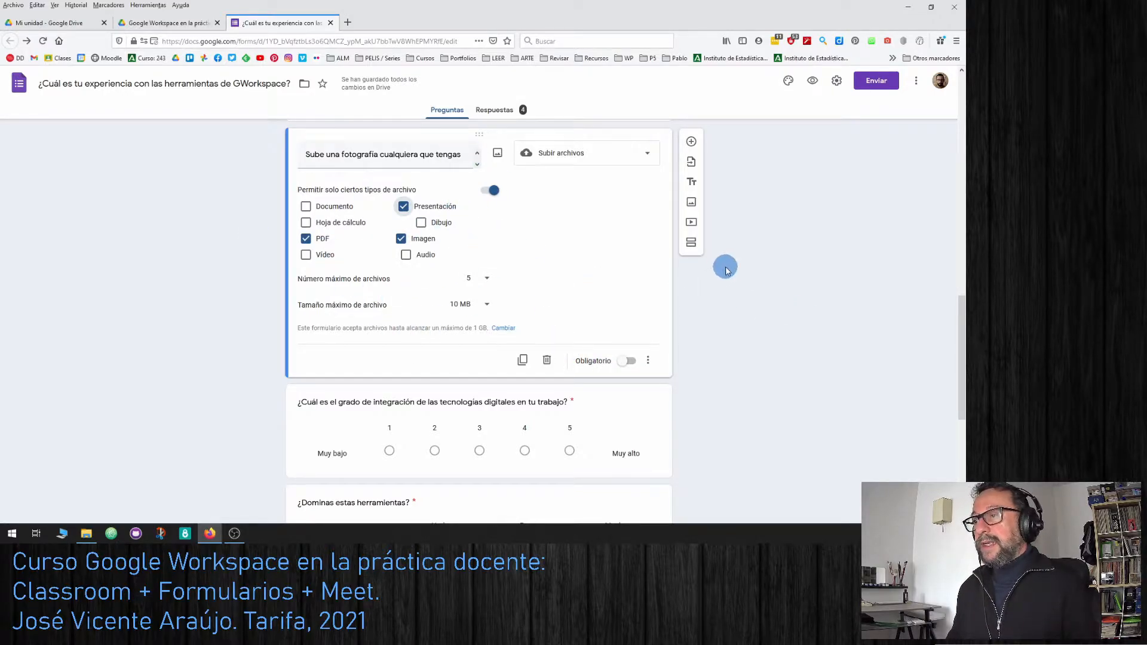
Step: Set the linear scale of the digital technology integration question to run from 0 to 10
scroll(777, 275, "down", 3)
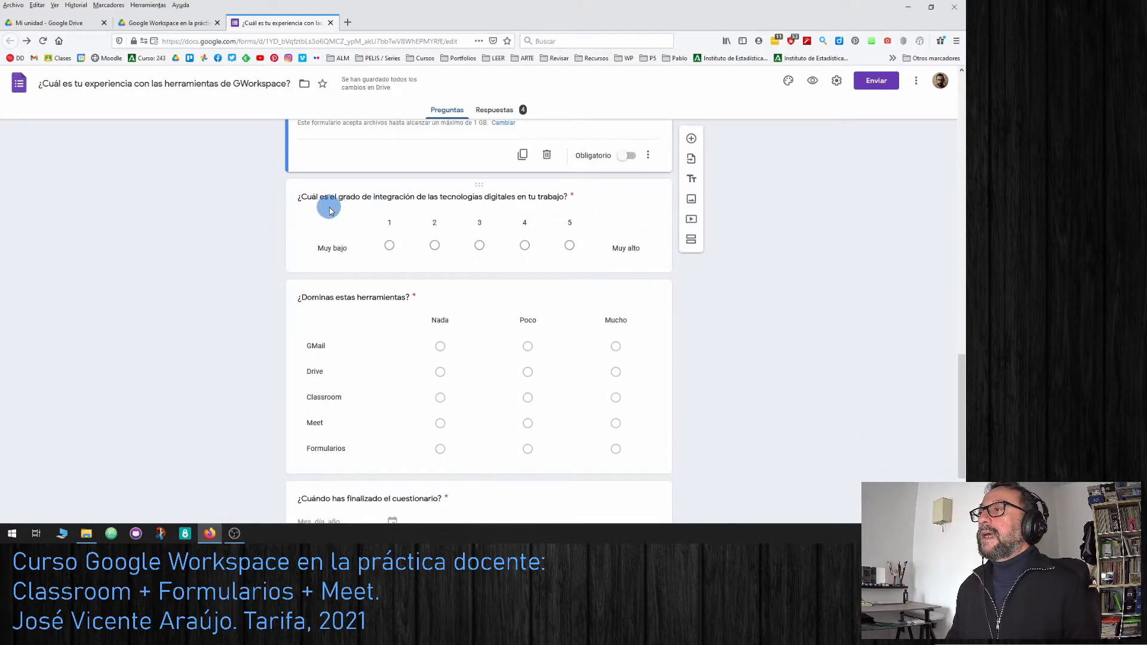
left_click(326, 203)
scroll(415, 240, "up", 2)
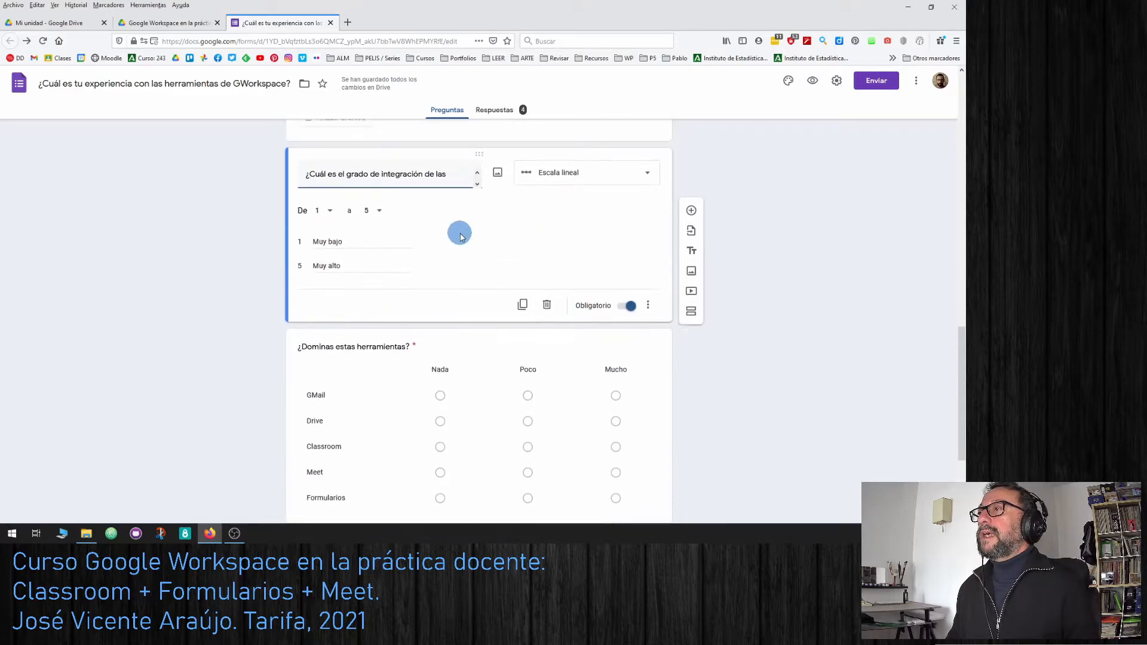
scroll(456, 251, "up", 1)
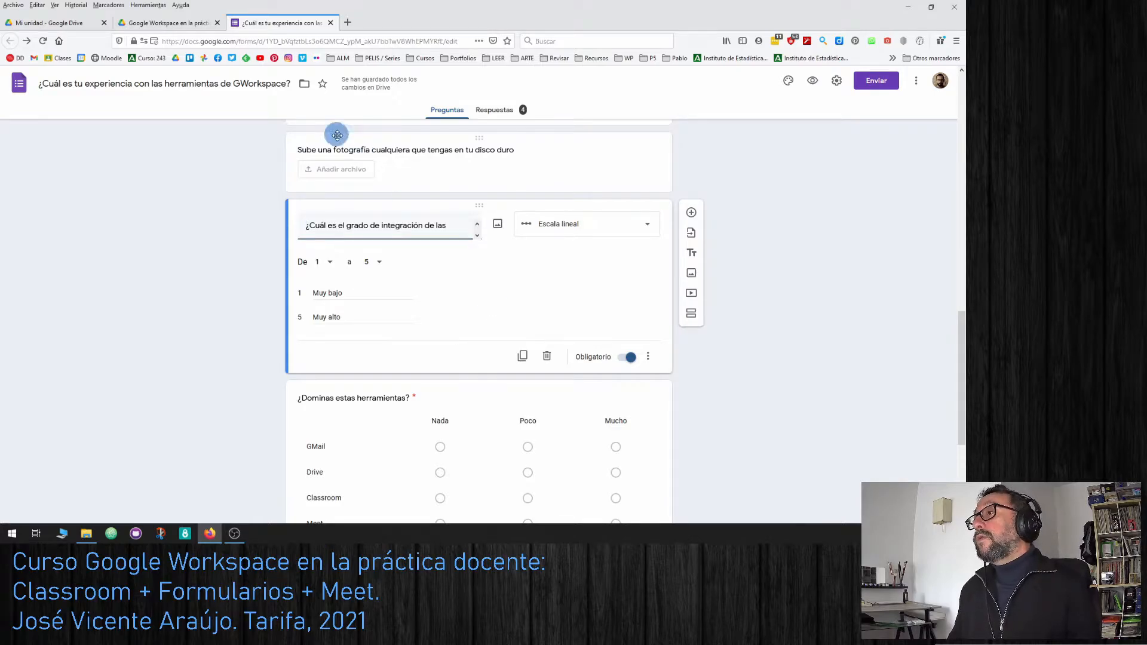
left_click(377, 263)
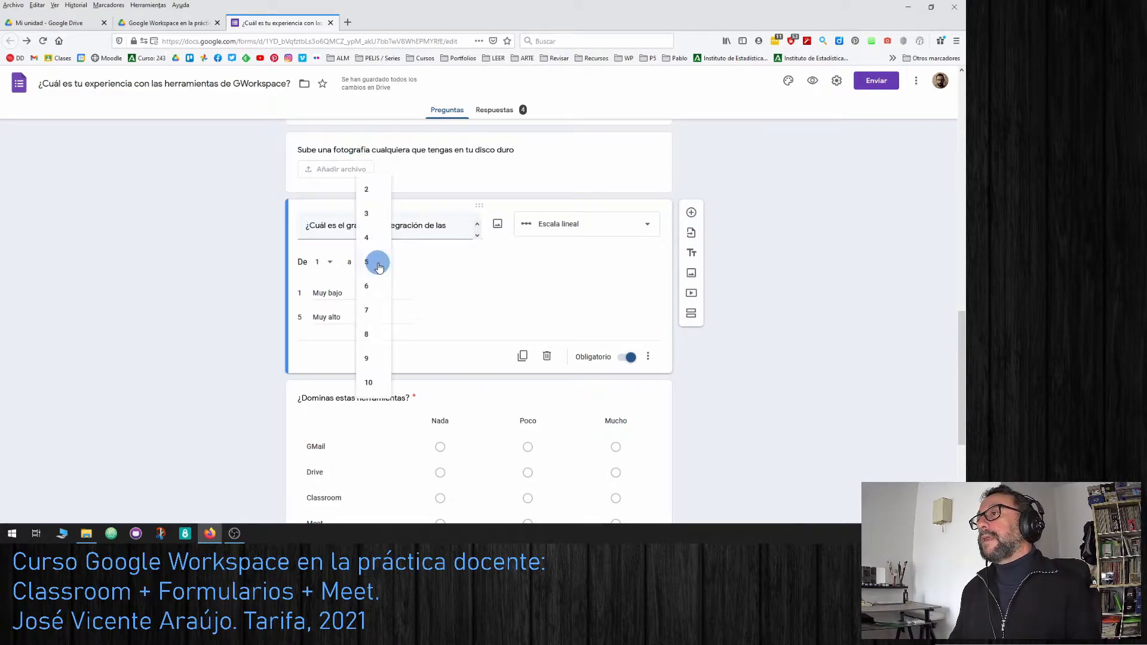
left_click(370, 384)
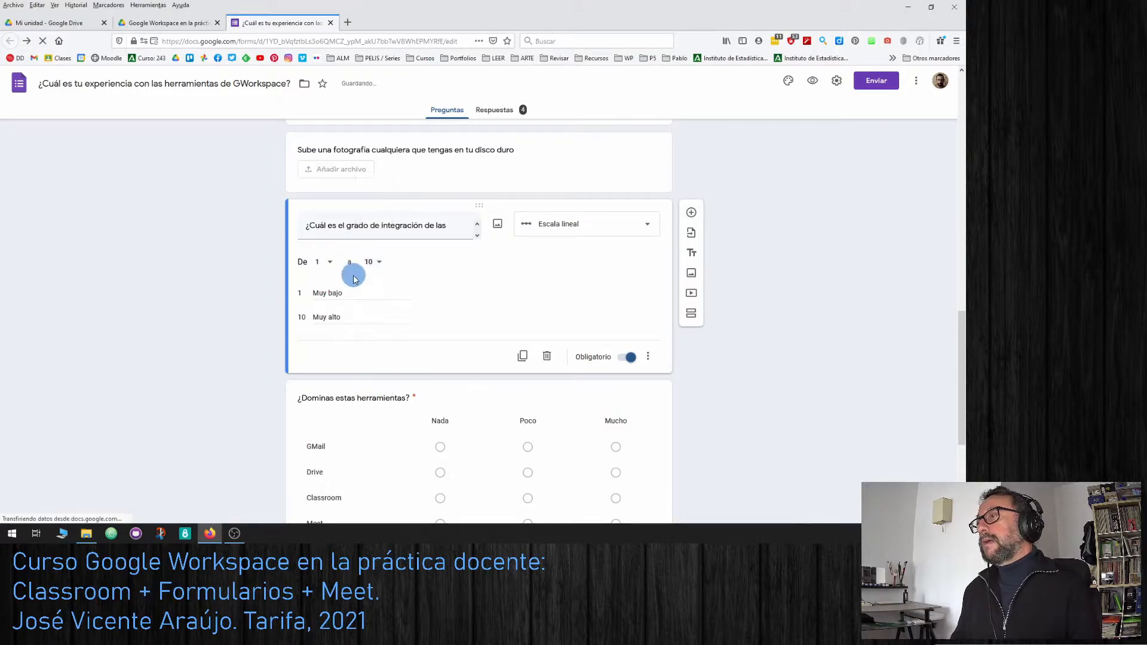
left_click(330, 264)
left_click(322, 239)
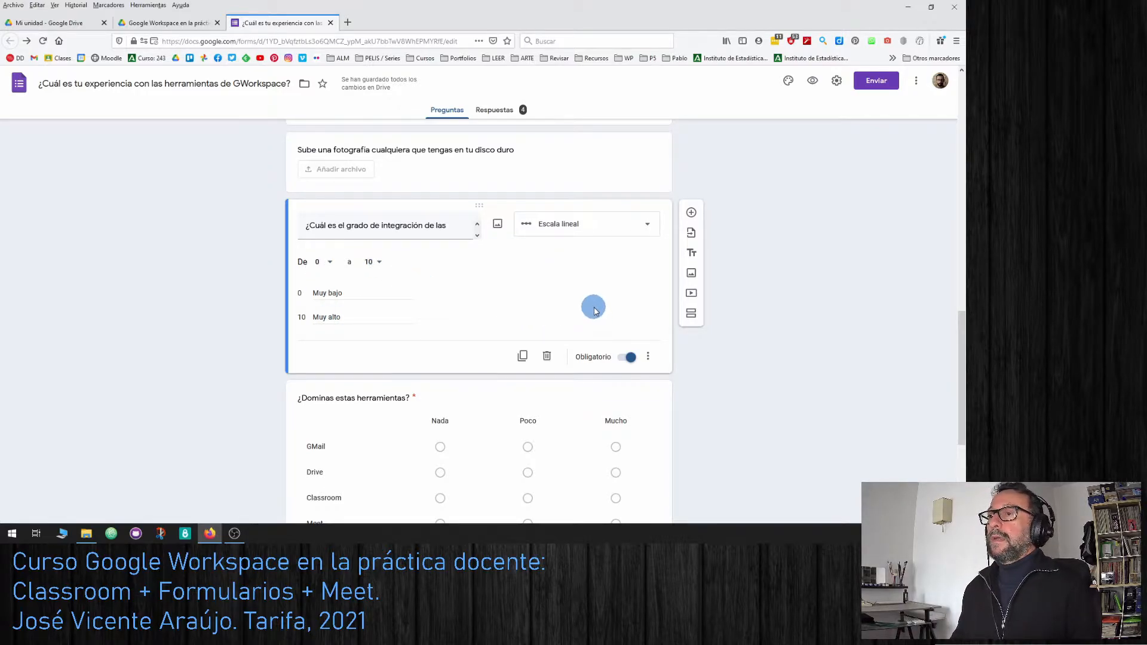
Step: Change the answer type of the "¿Dominas estas herramientas?" question to Cuadrícula de casillas and view the resulting grid
scroll(771, 338, "down", 3)
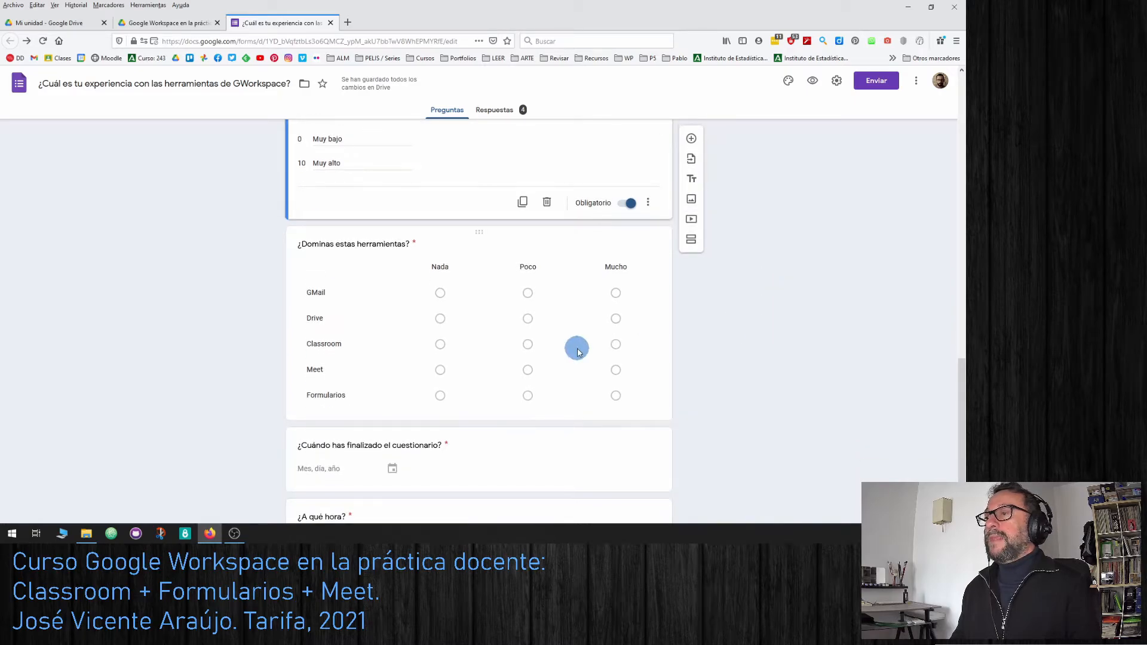
left_click(355, 262)
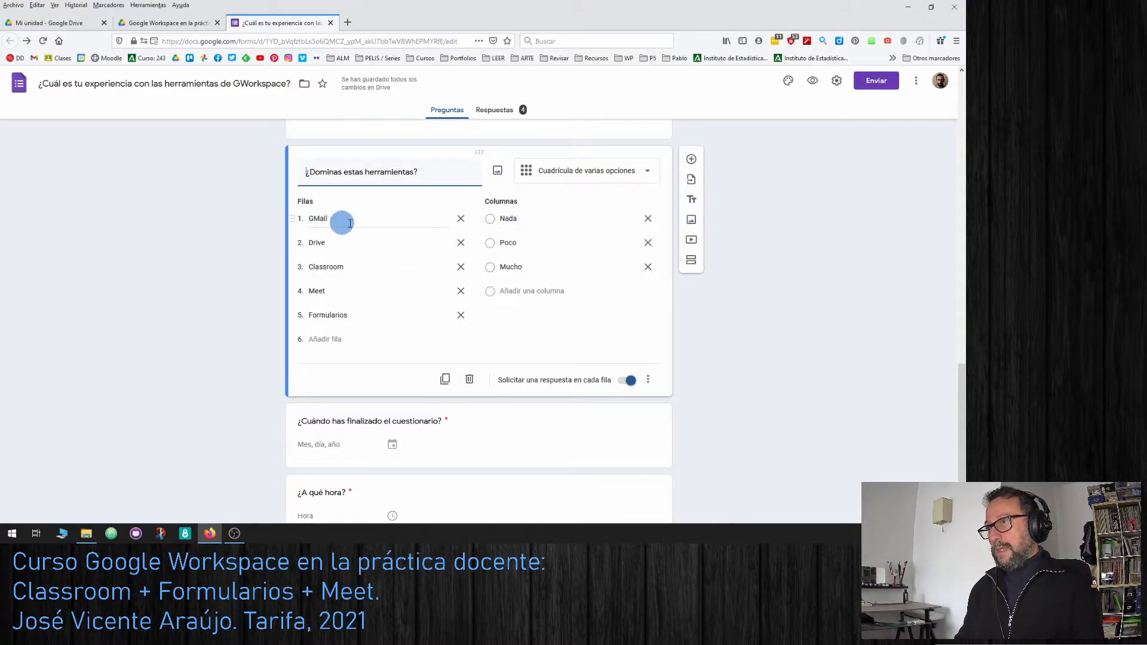
left_click(505, 435)
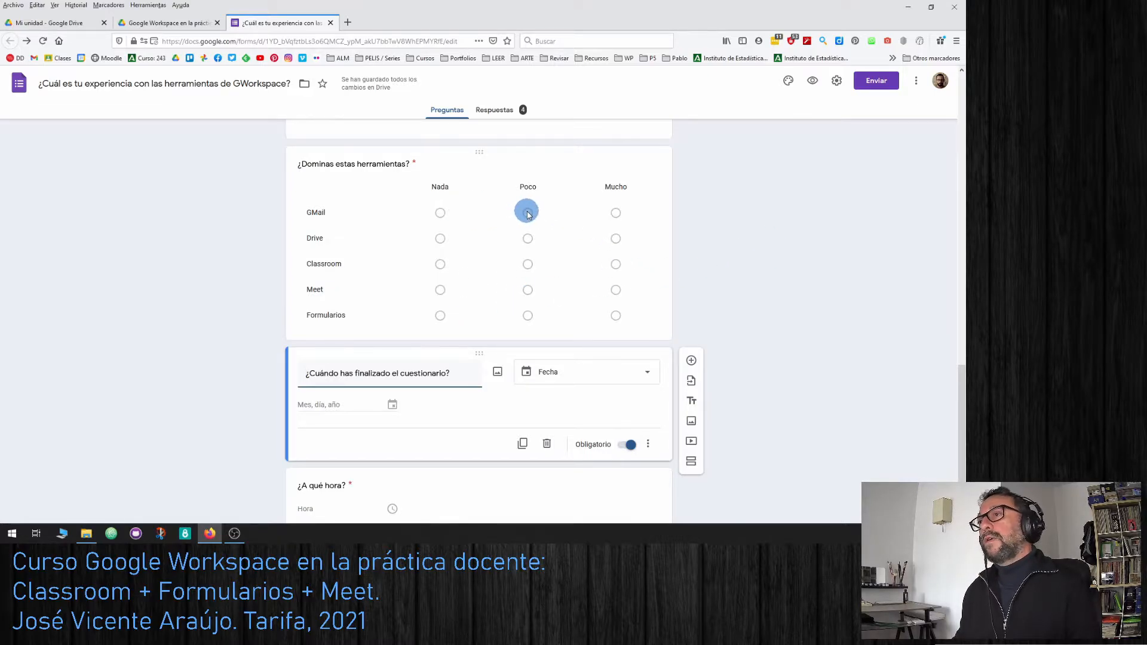
left_click(518, 162)
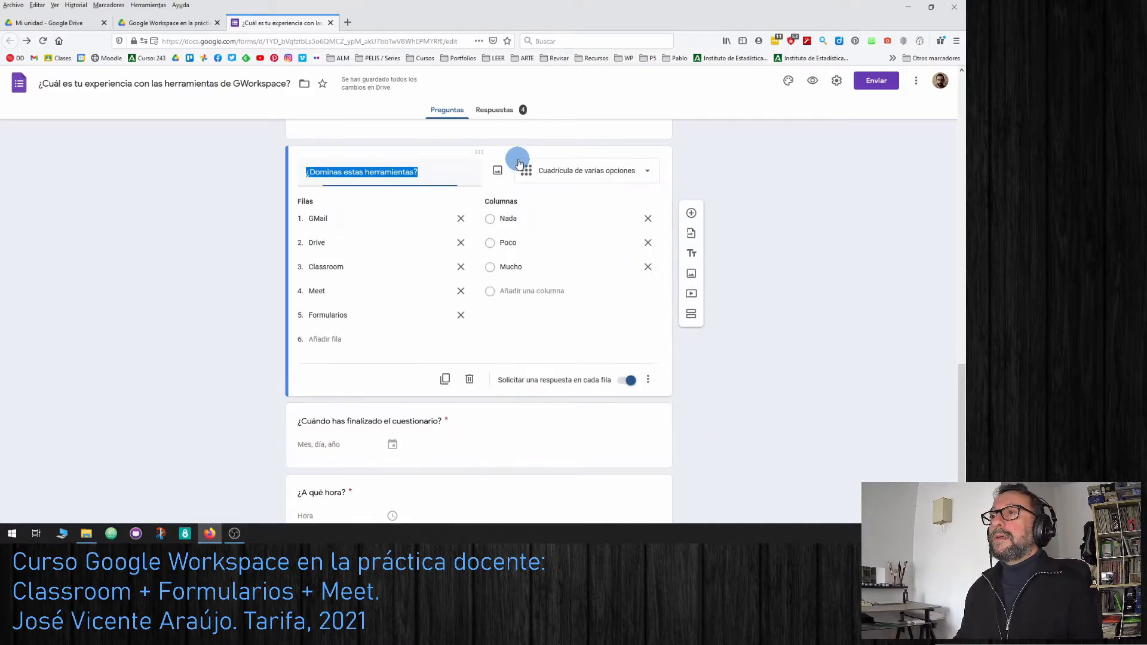
left_click(626, 173)
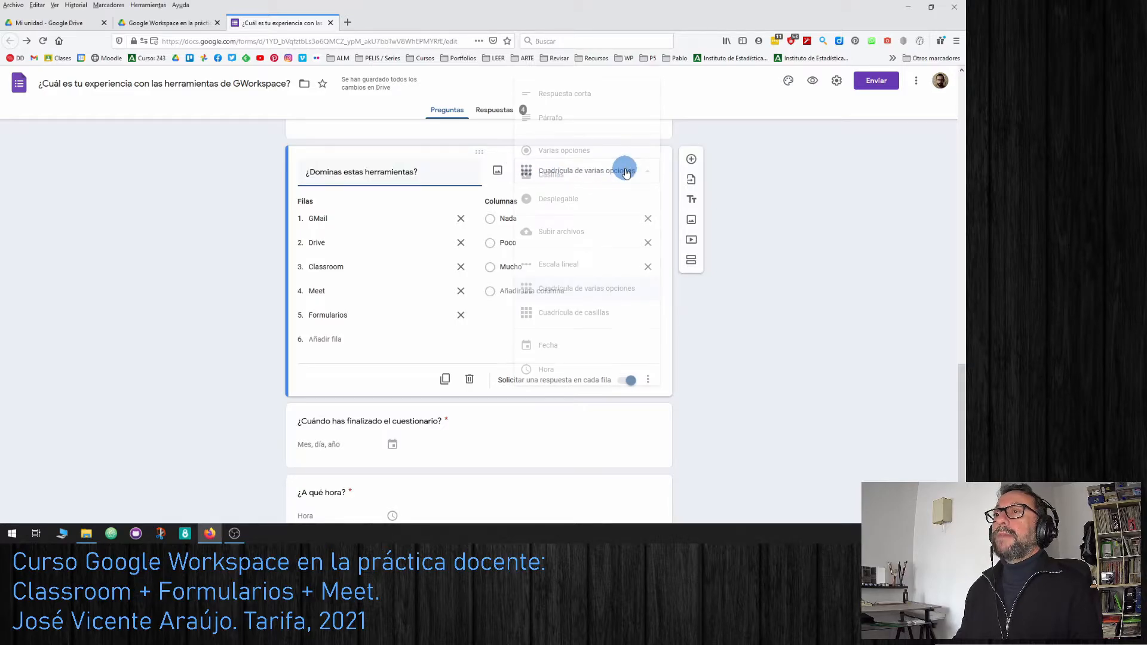
left_click(558, 318)
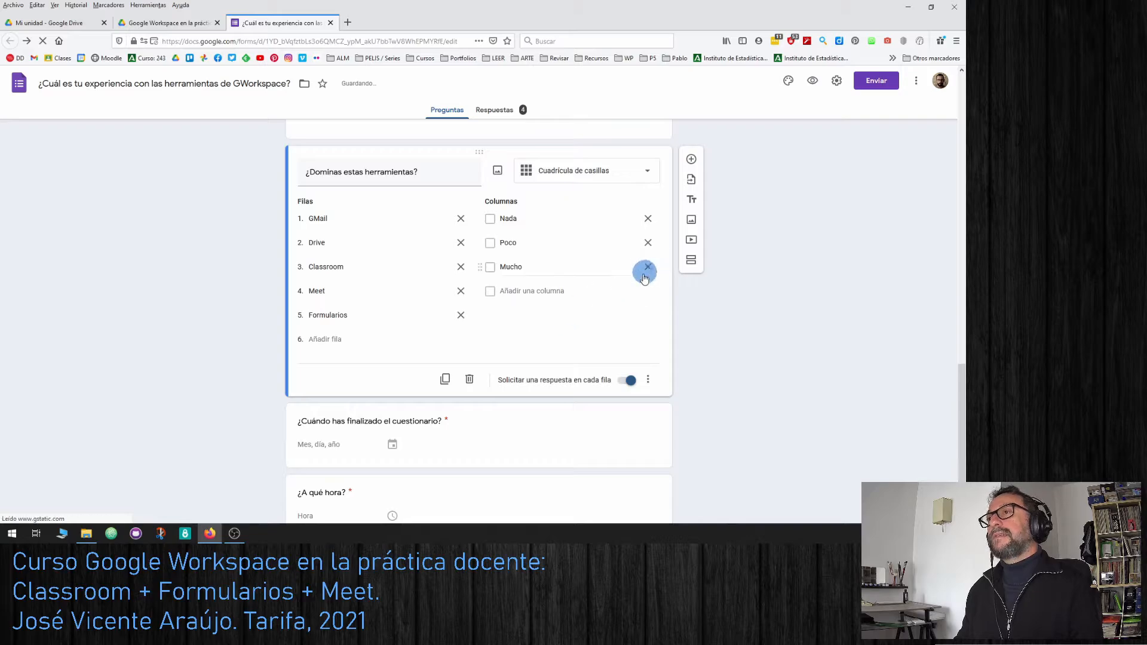
left_click(550, 433)
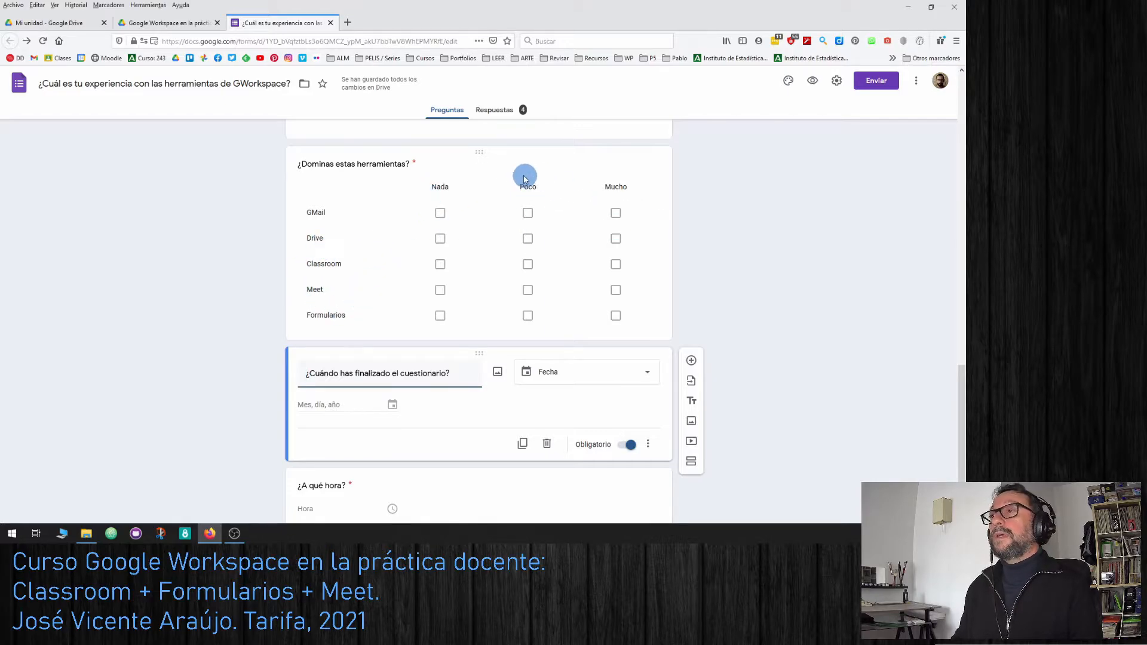
Step: Change the answer type of the "¿Dominas estas herramientas?" question to Cuadrícula de varias opciones
left_click(489, 163)
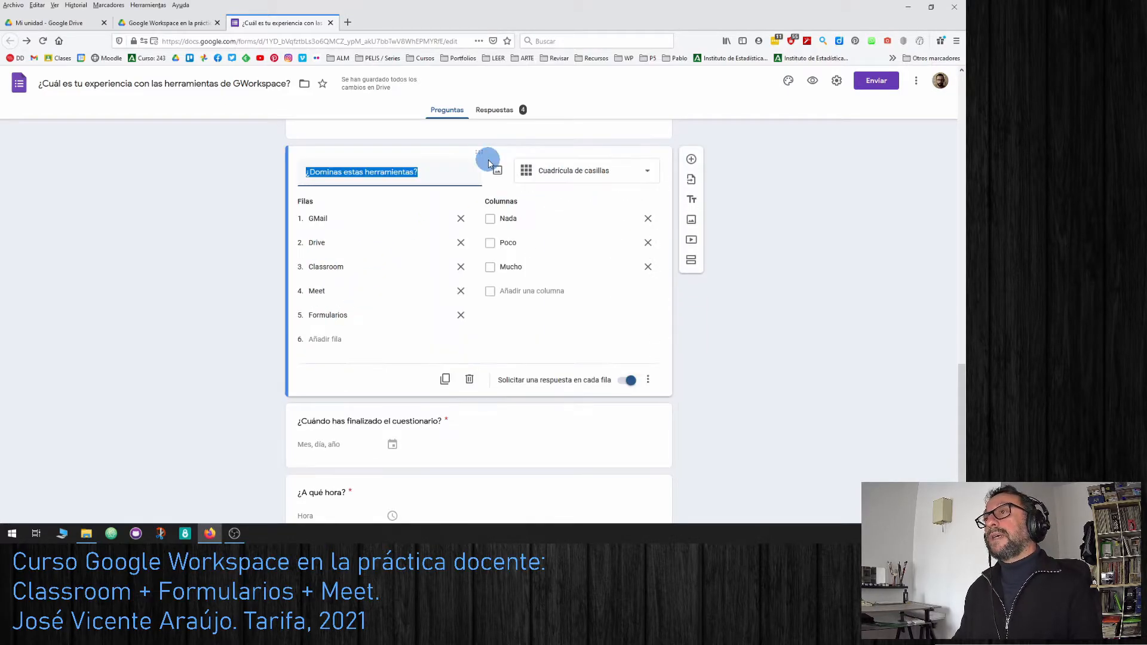
left_click(614, 169)
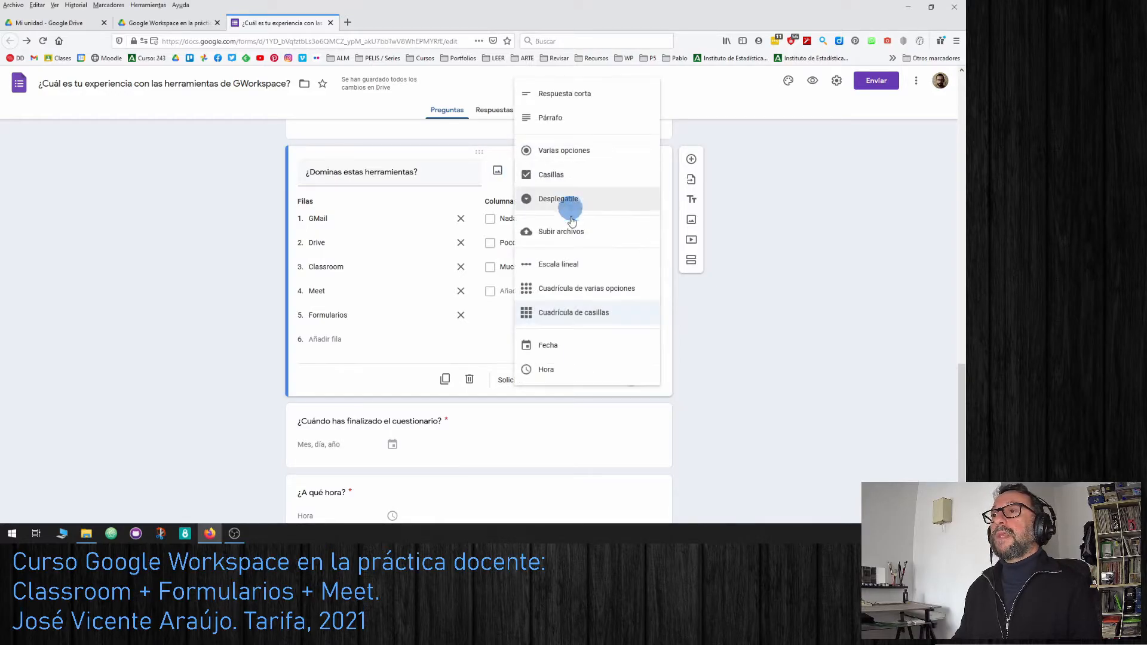
left_click(563, 292)
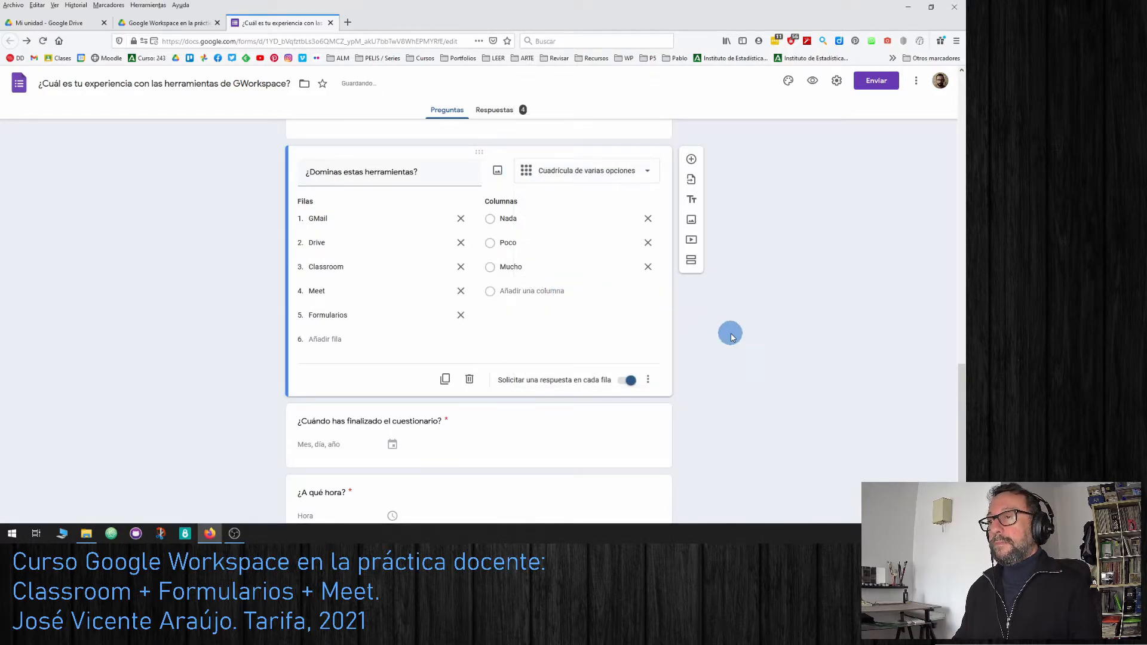
Step: Examine the answer formats of the "¿Cuándo has finalizado el cuestionario?" and "¿A qué hora?" questions
scroll(730, 334, "down", 1)
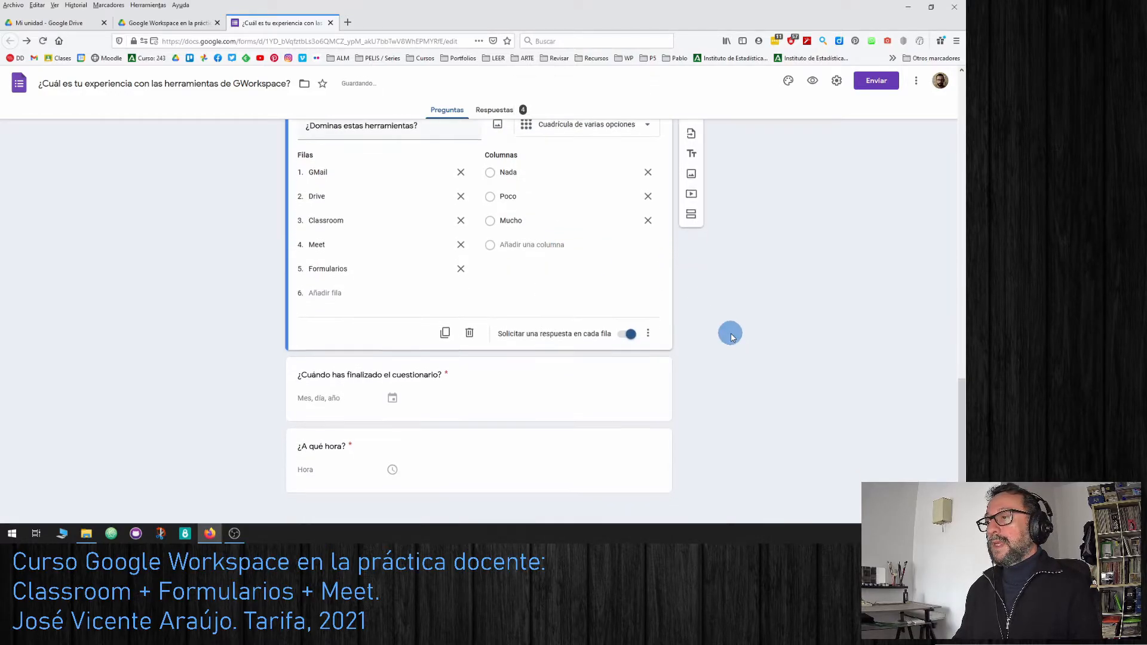
left_click(489, 381)
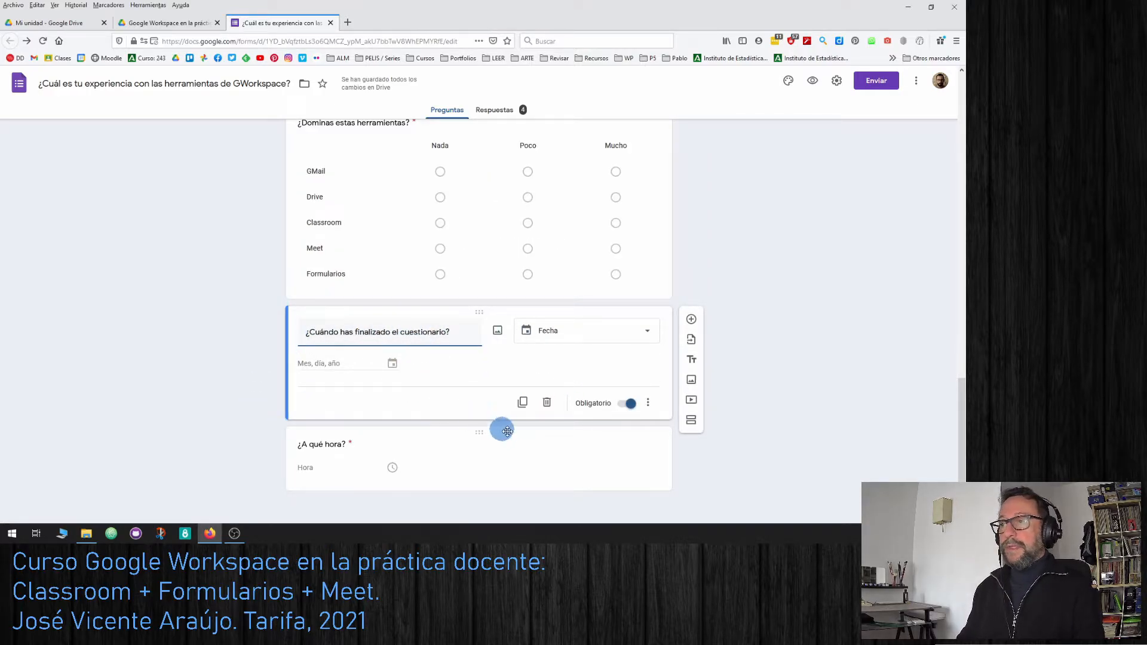
left_click(516, 476)
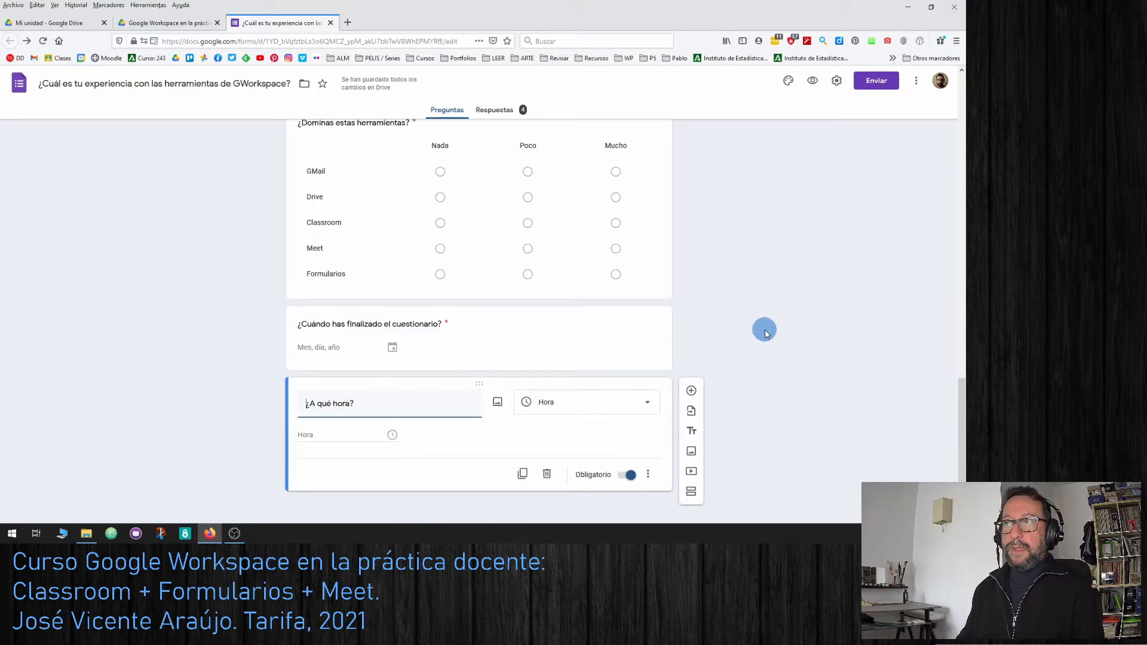
Step: Open the form's sending options and compare sharing by email, by link and by HTML embedding
scroll(767, 334, "up", 15)
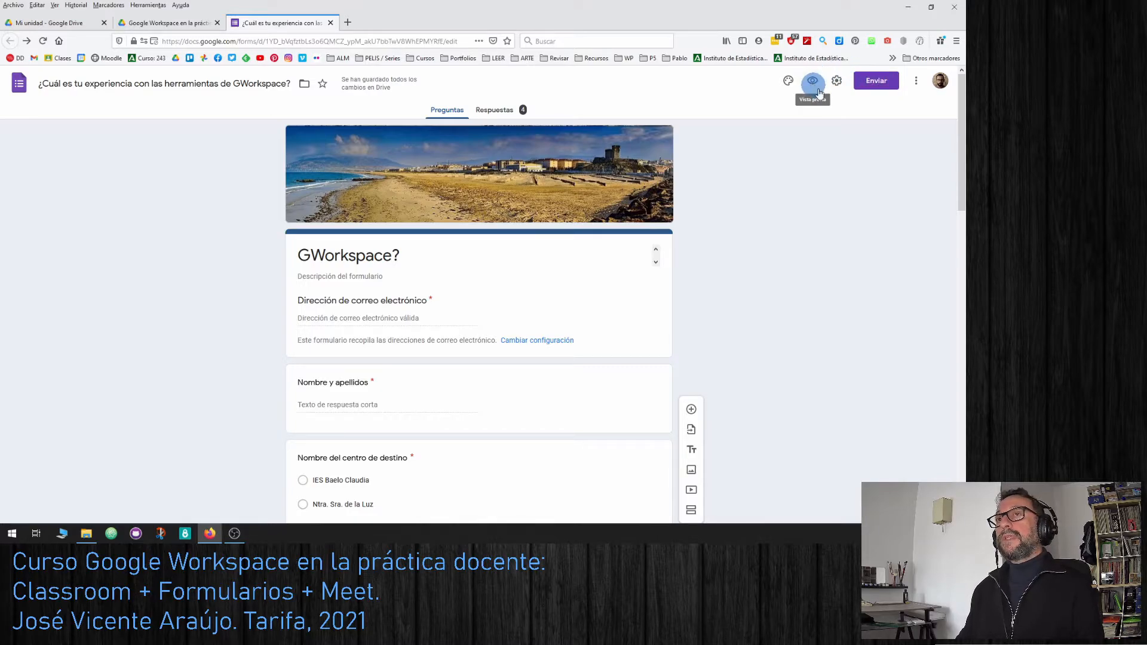
left_click(882, 83)
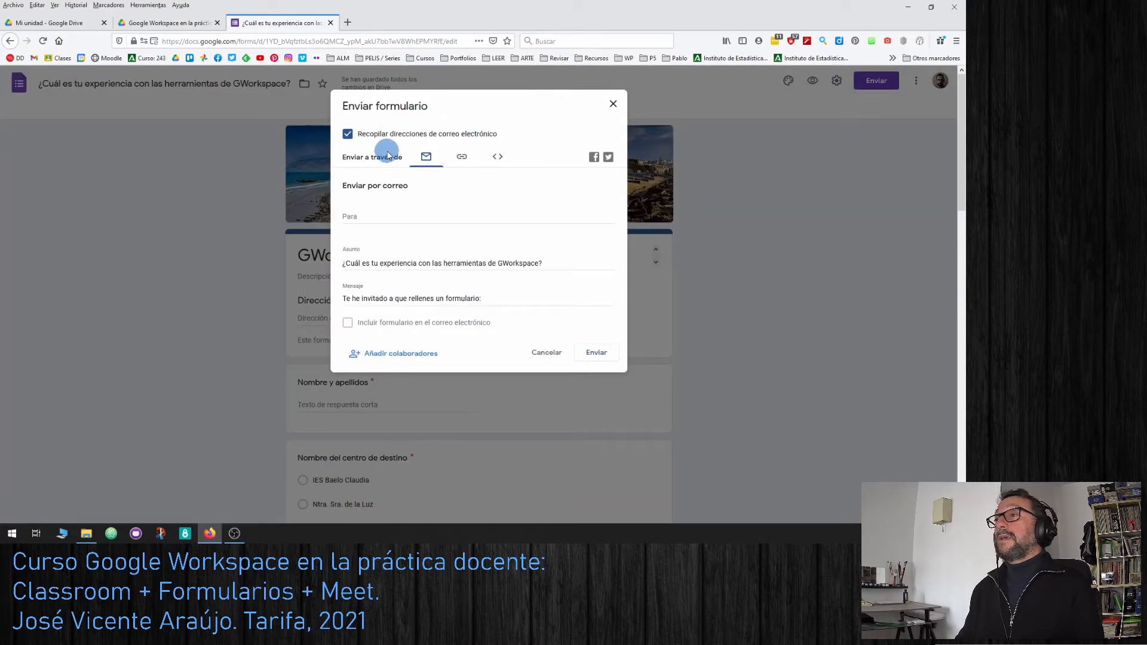
left_click(462, 158)
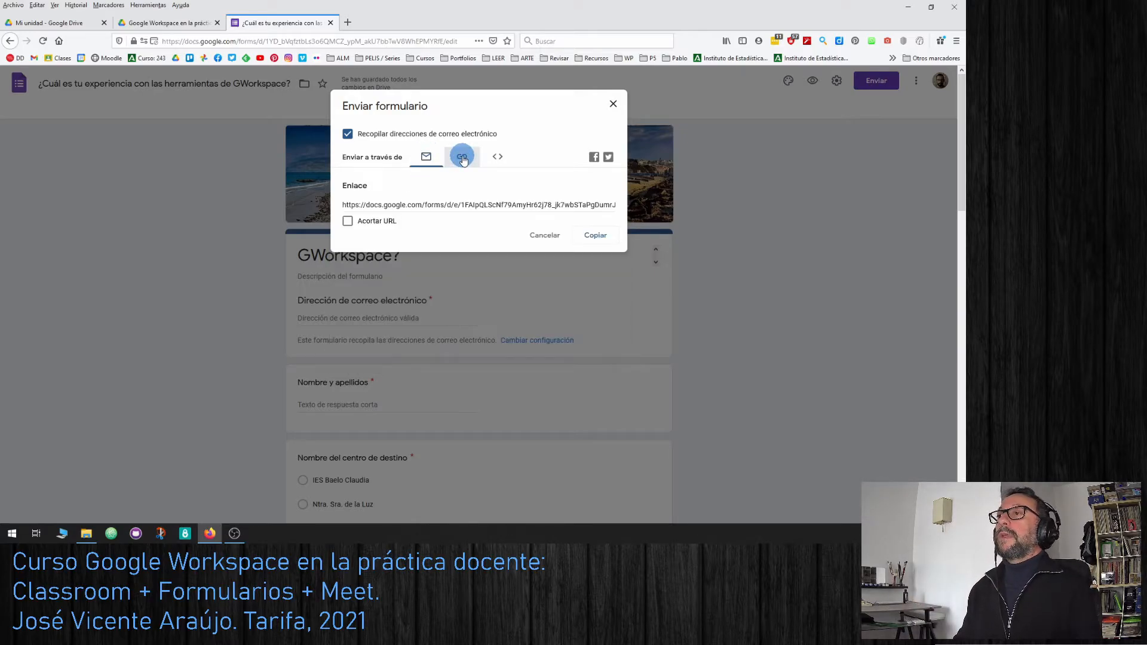
left_click(498, 157)
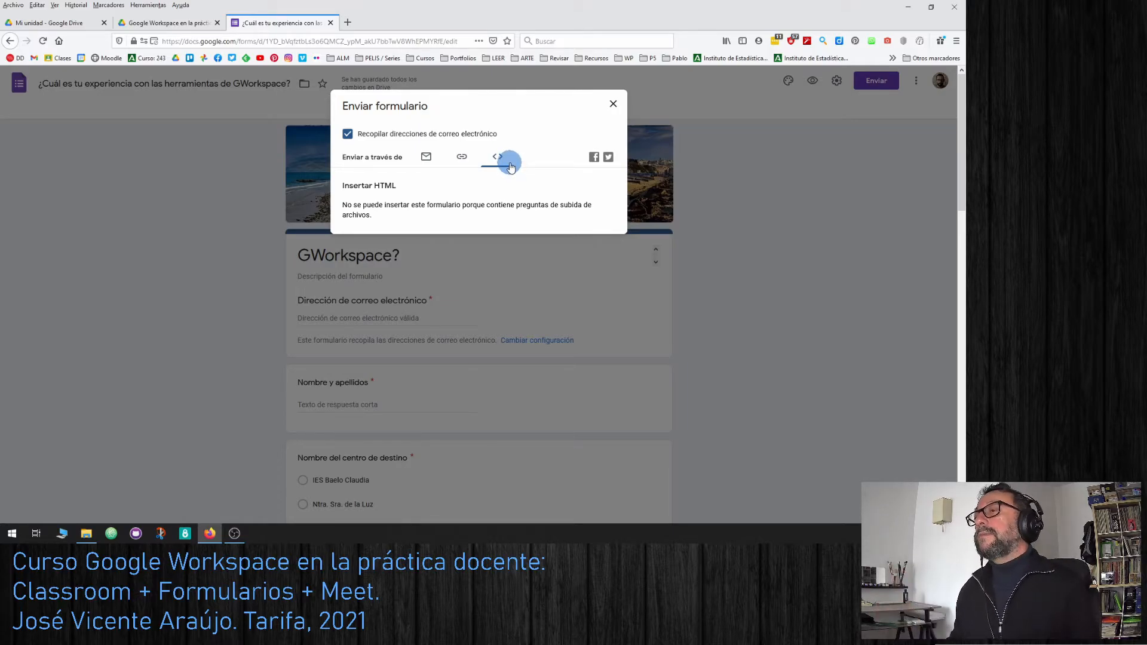
Step: Shorten the form's sharing link with Acortar URL and copy it to the clipboard
left_click(462, 158)
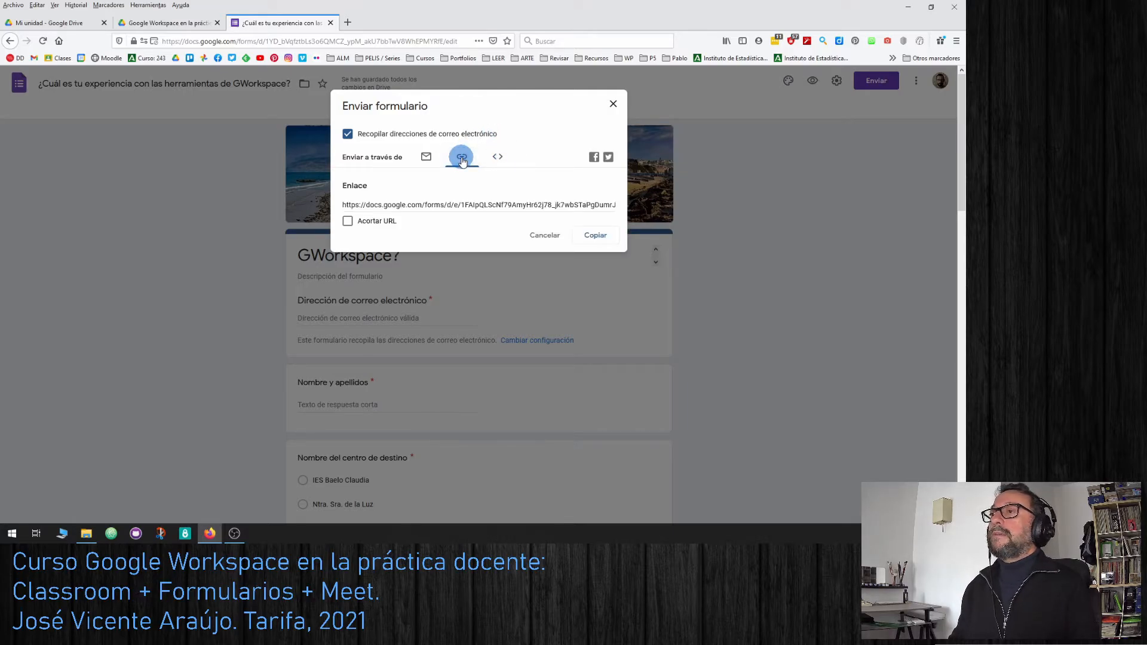
left_click(347, 224)
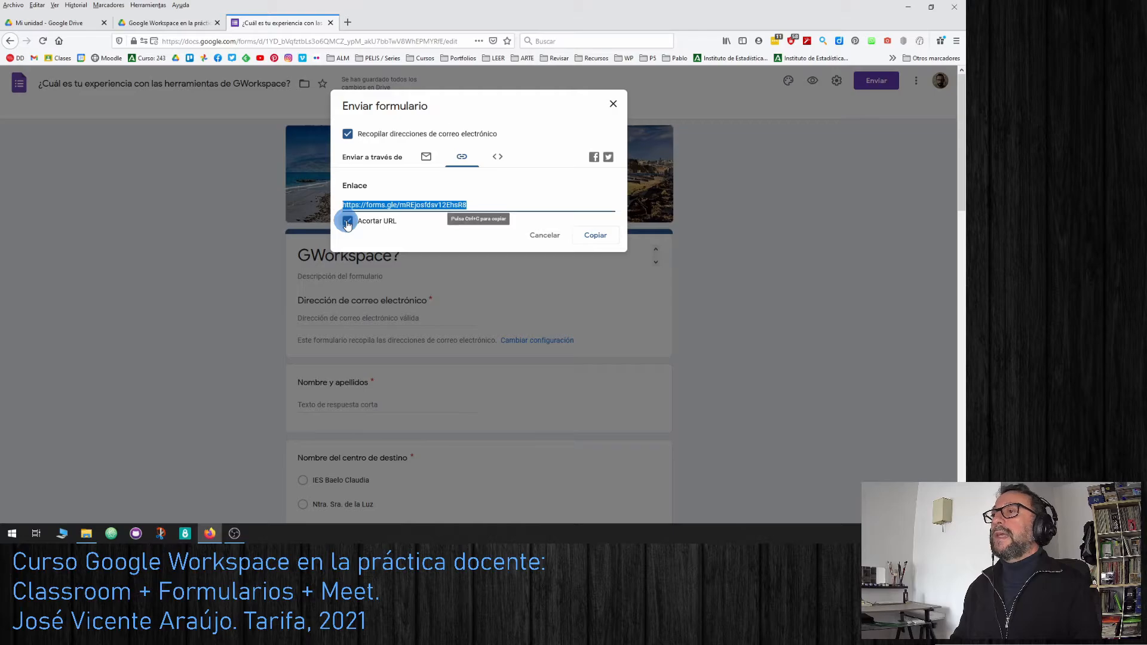
left_click(600, 236)
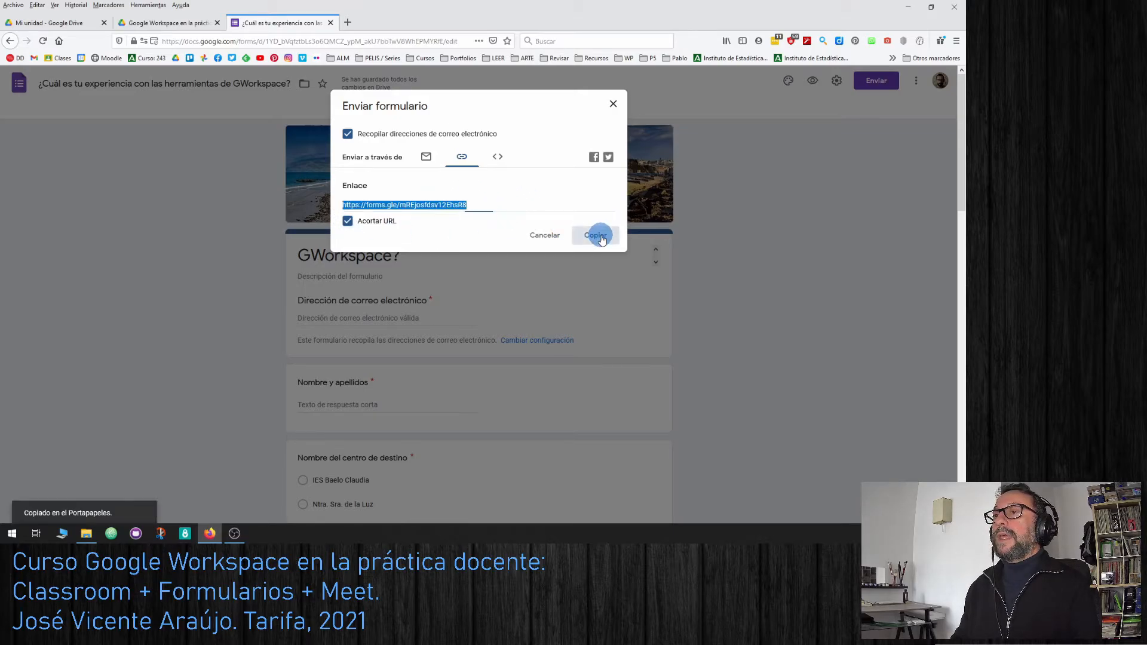
Step: Open the copied short form link in a new browser tab
left_click(349, 23)
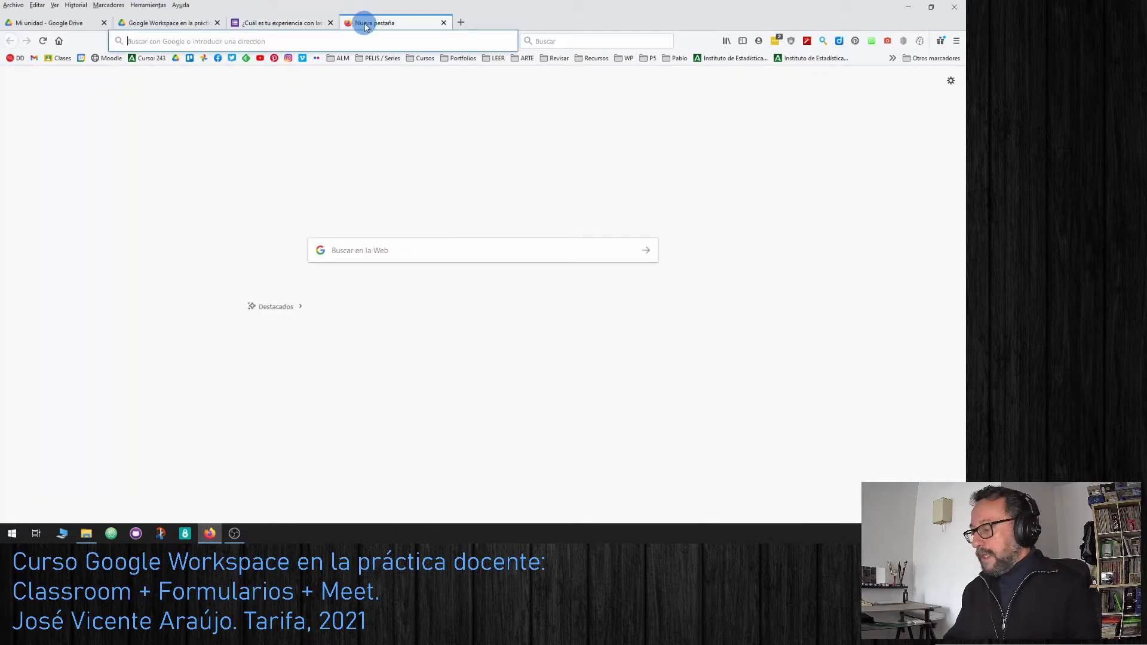
type("https://forms.gle/mREjosfdsv12EhsR8")
key("Return")
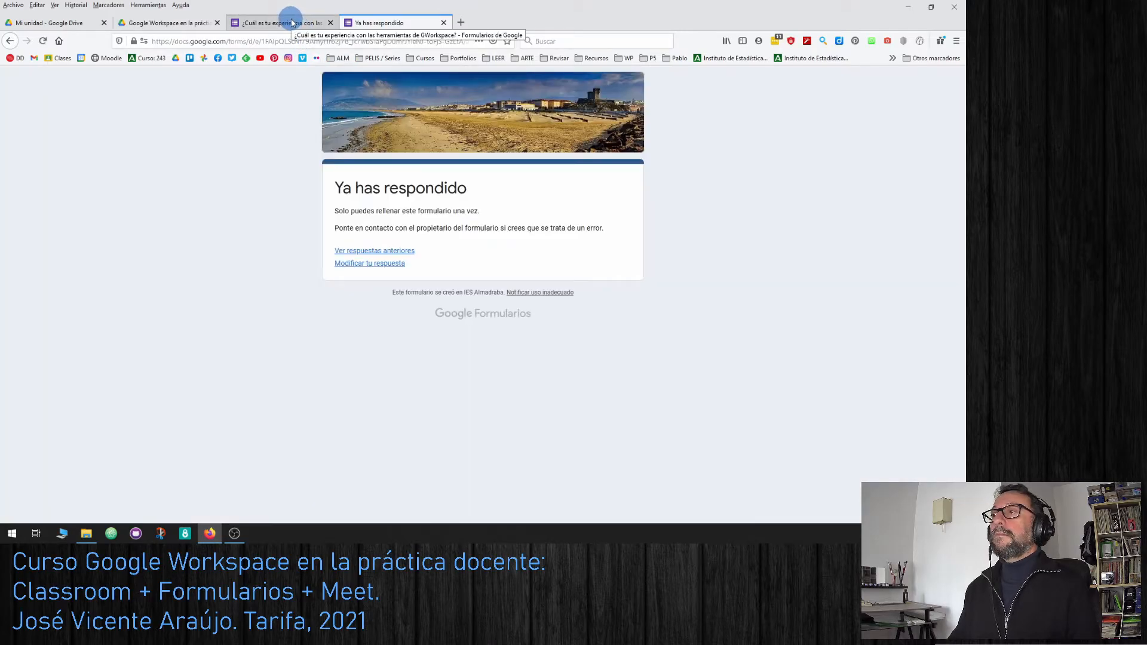
Step: Return to the form editor, close the sending options and open the form's preview
left_click(292, 23)
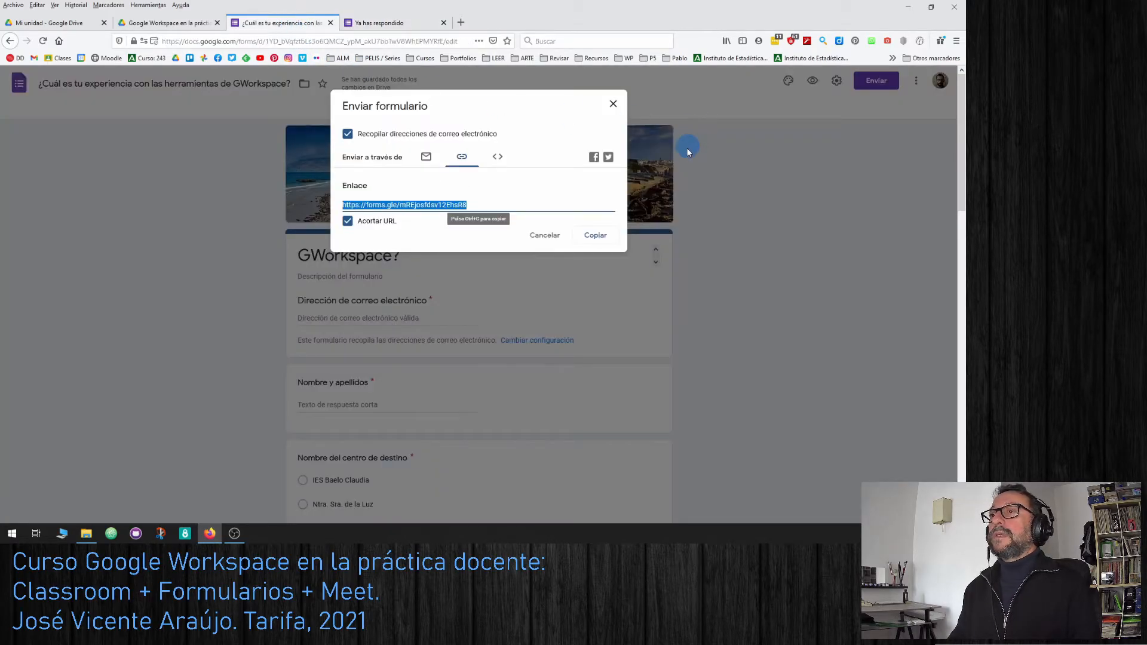
left_click(543, 236)
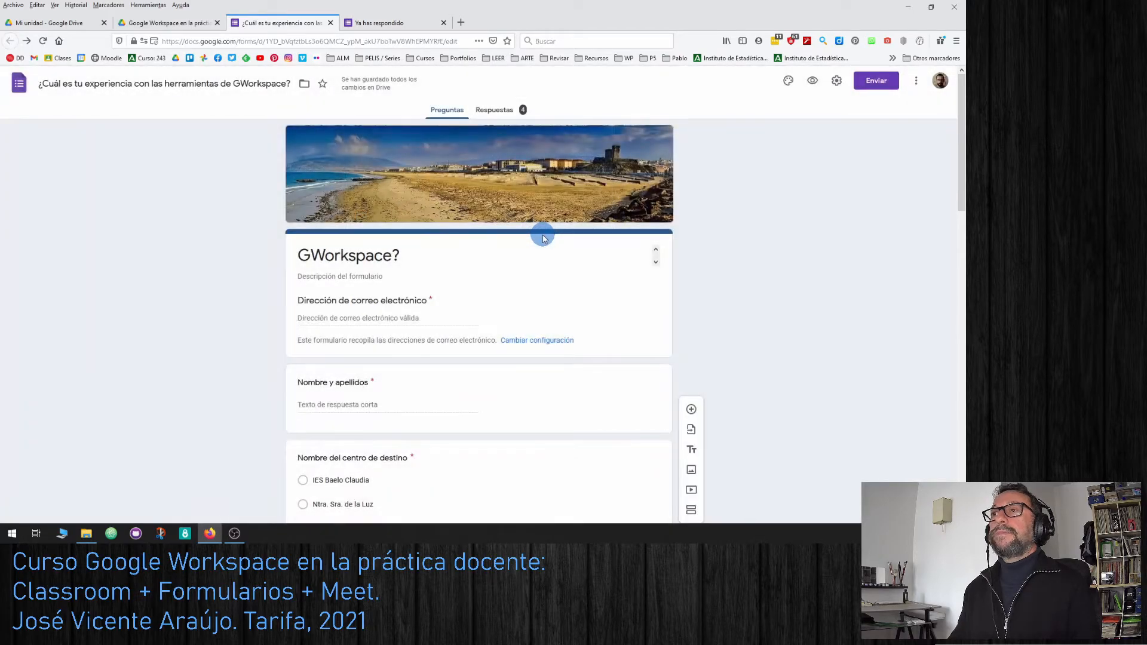
left_click(811, 81)
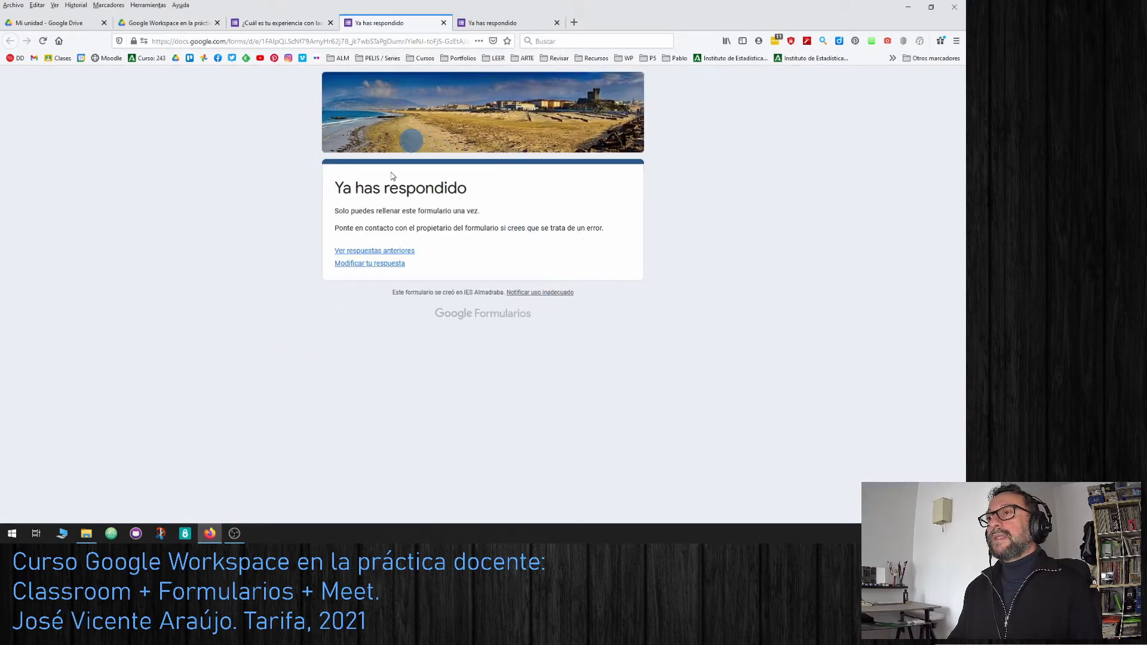
Step: Turn off Limitar a 1 respuesta in the form's general settings and save the configuration
left_click(286, 22)
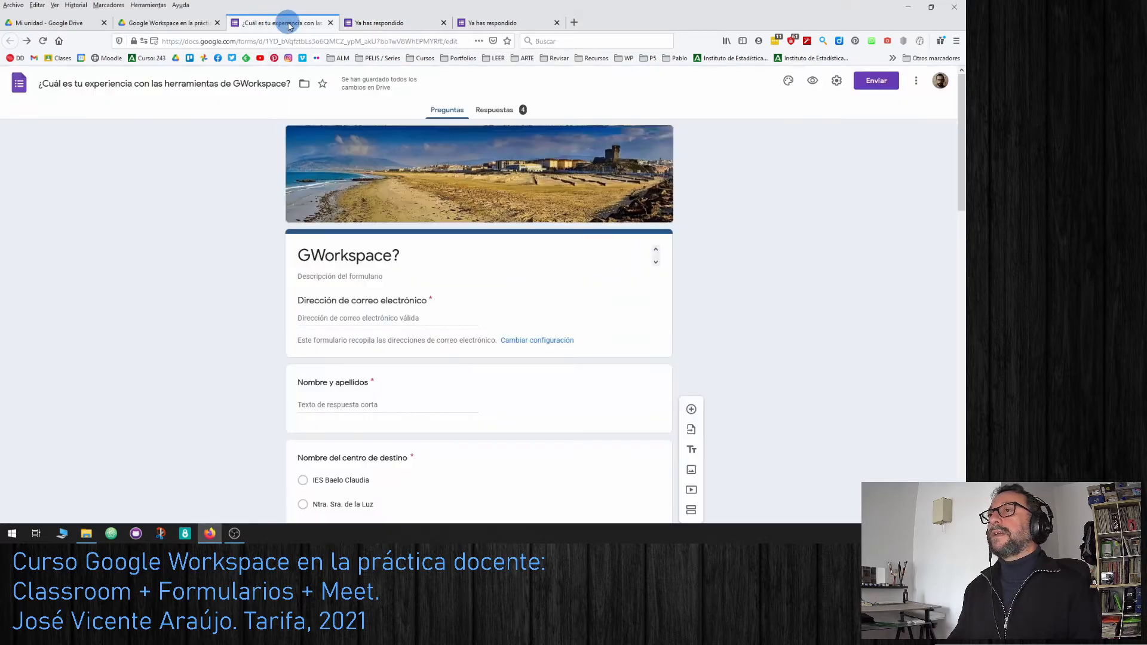
left_click(838, 81)
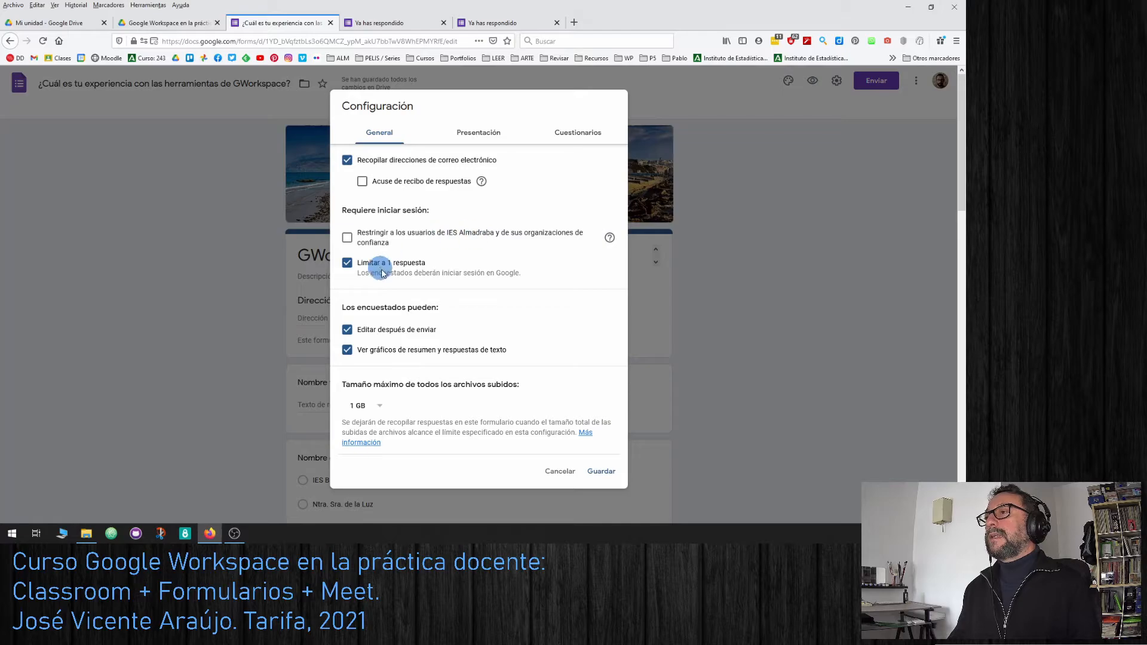
left_click(347, 264)
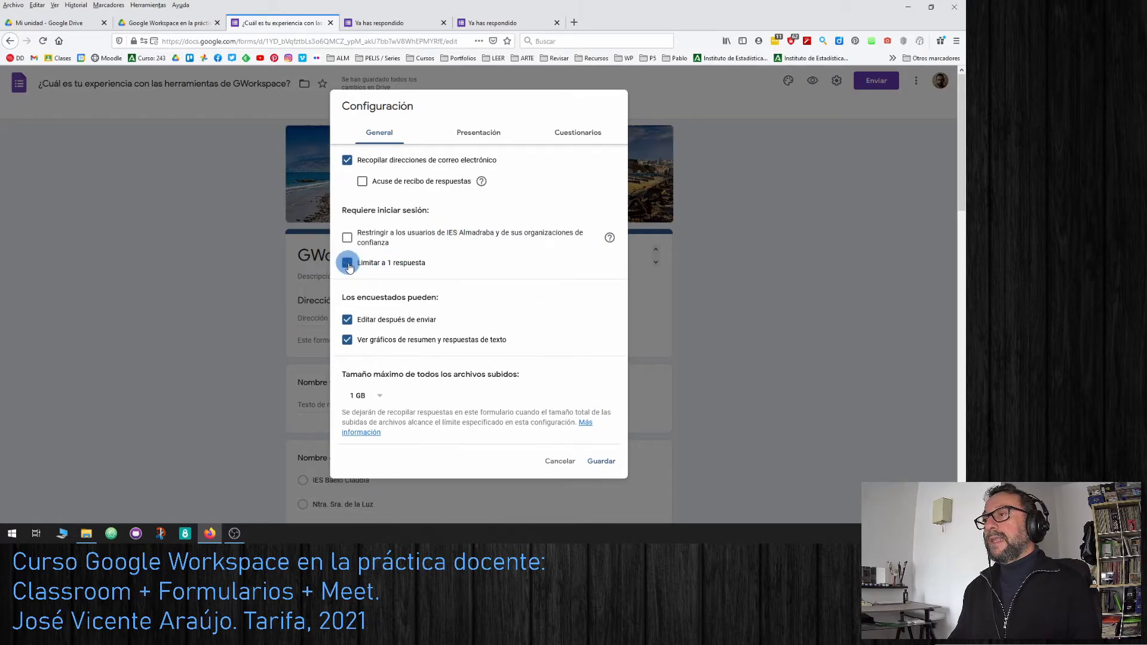
left_click(604, 462)
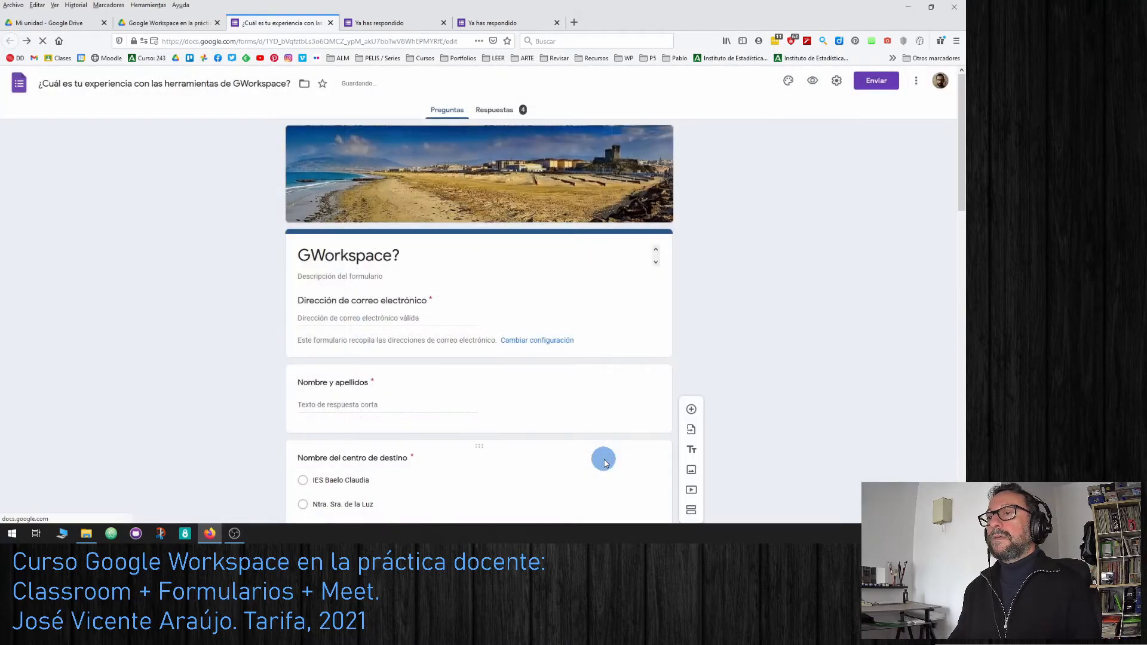
Step: Reload the respondent view of the form and read through all its questions down to the submit option
left_click(384, 28)
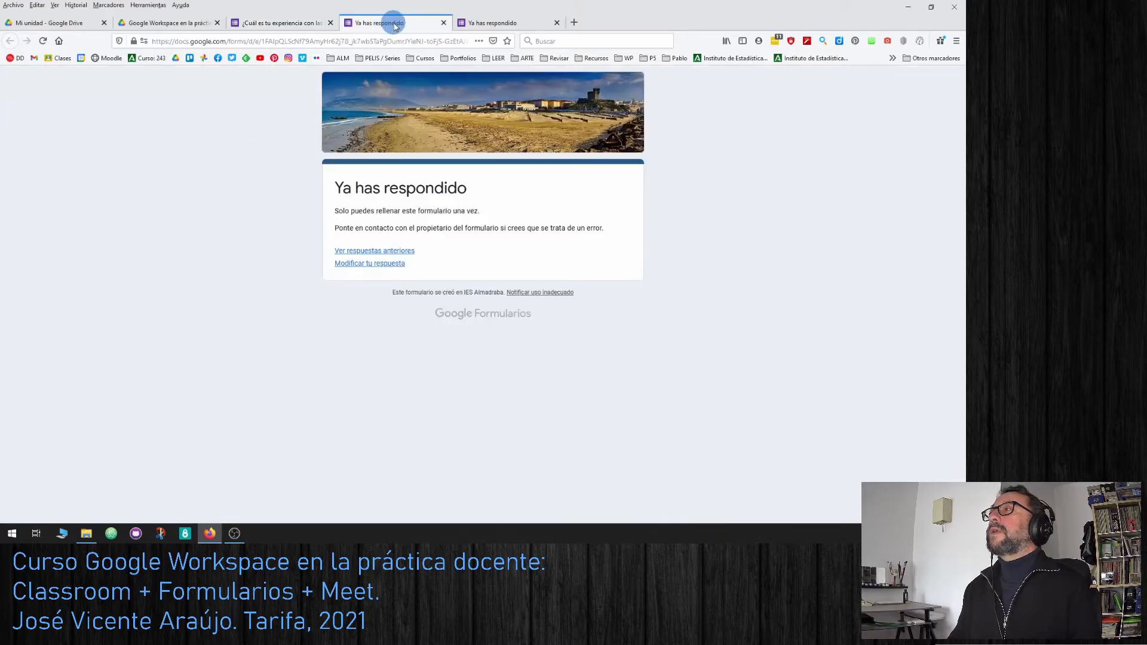
left_click(43, 41)
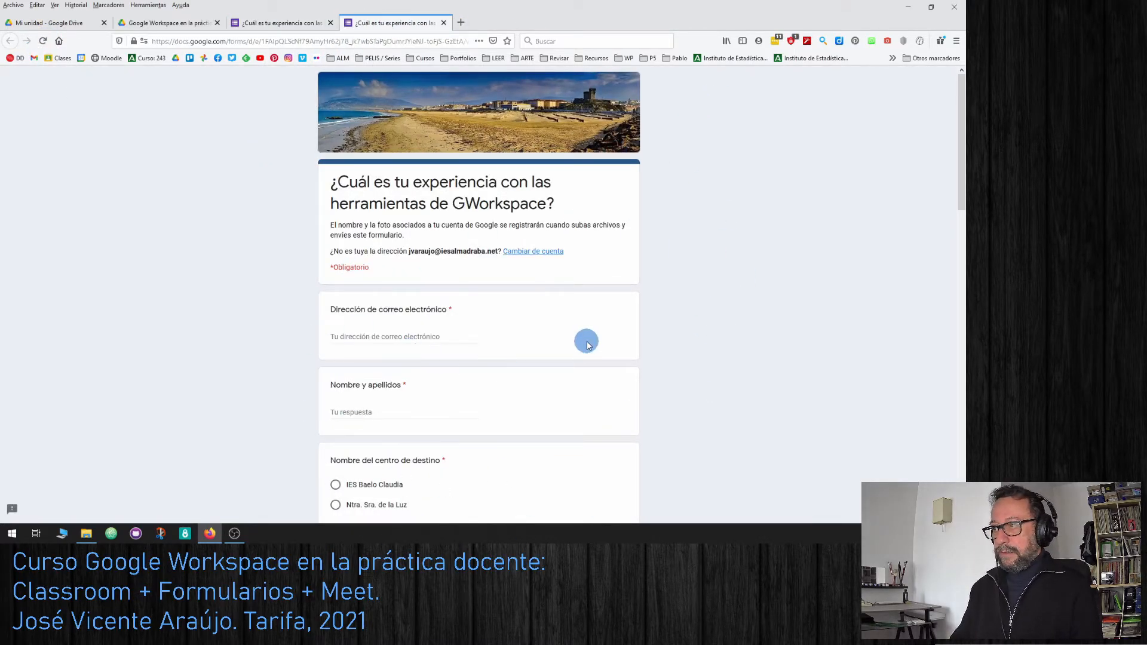
scroll(579, 326, "down", 3)
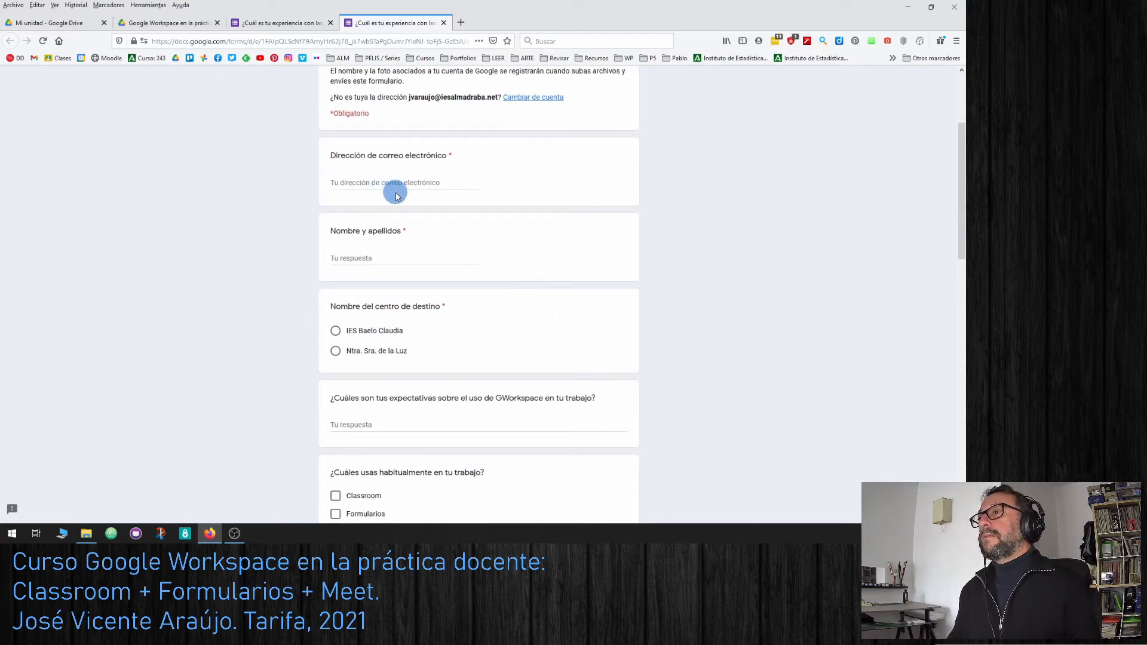
scroll(567, 203, "down", 1)
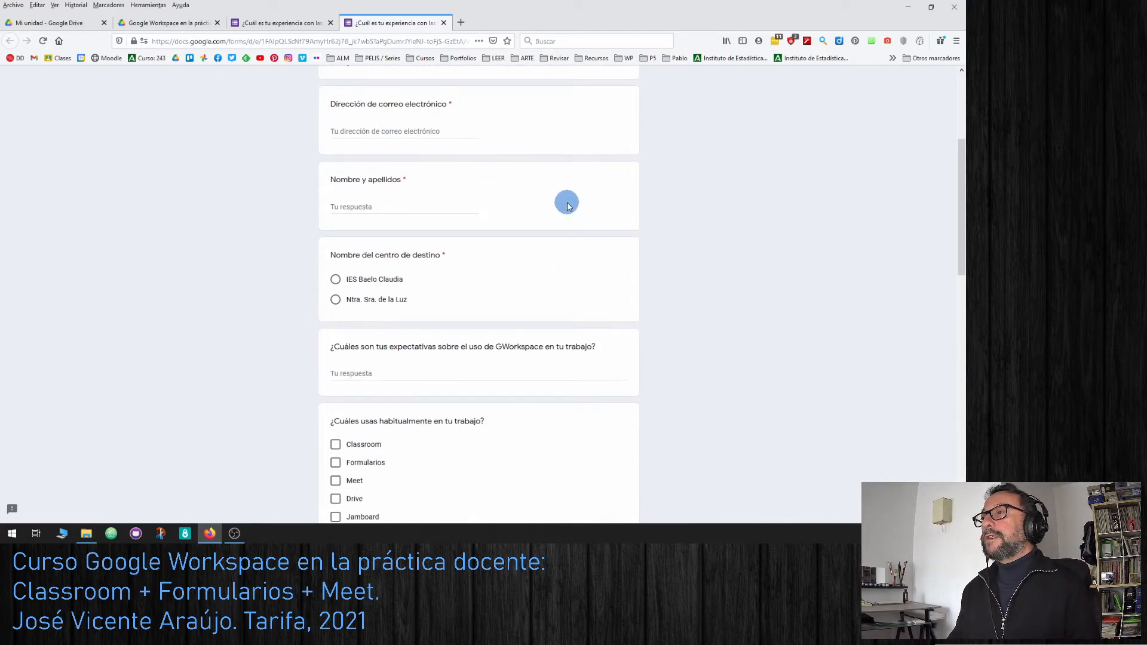
scroll(568, 207, "down", 7)
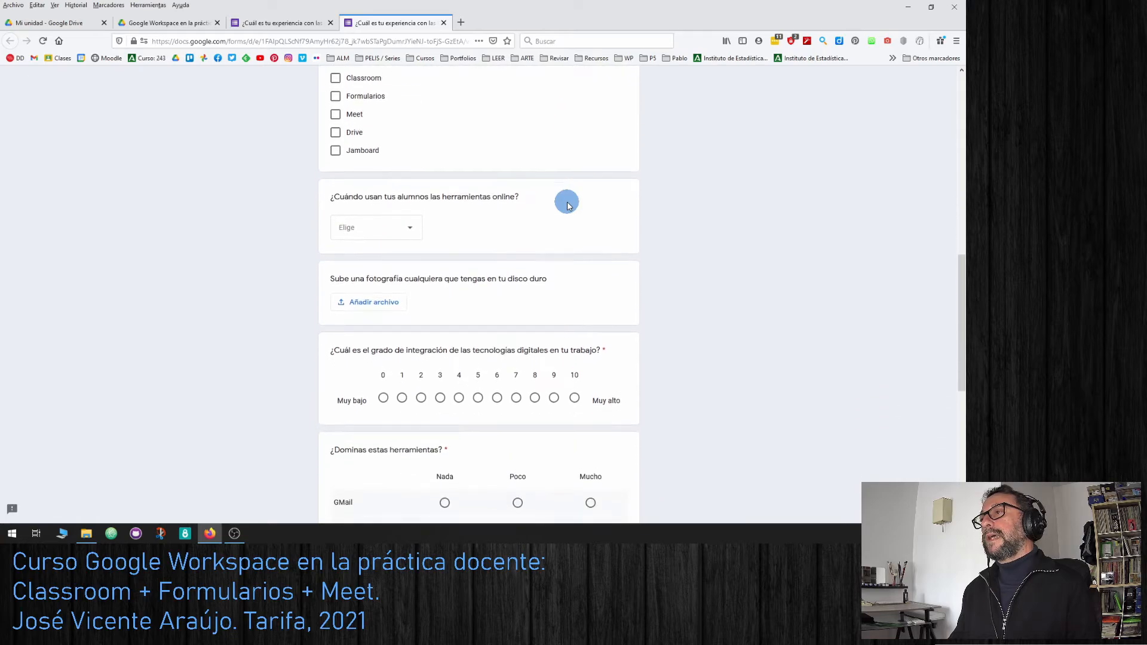
scroll(566, 203, "down", 2)
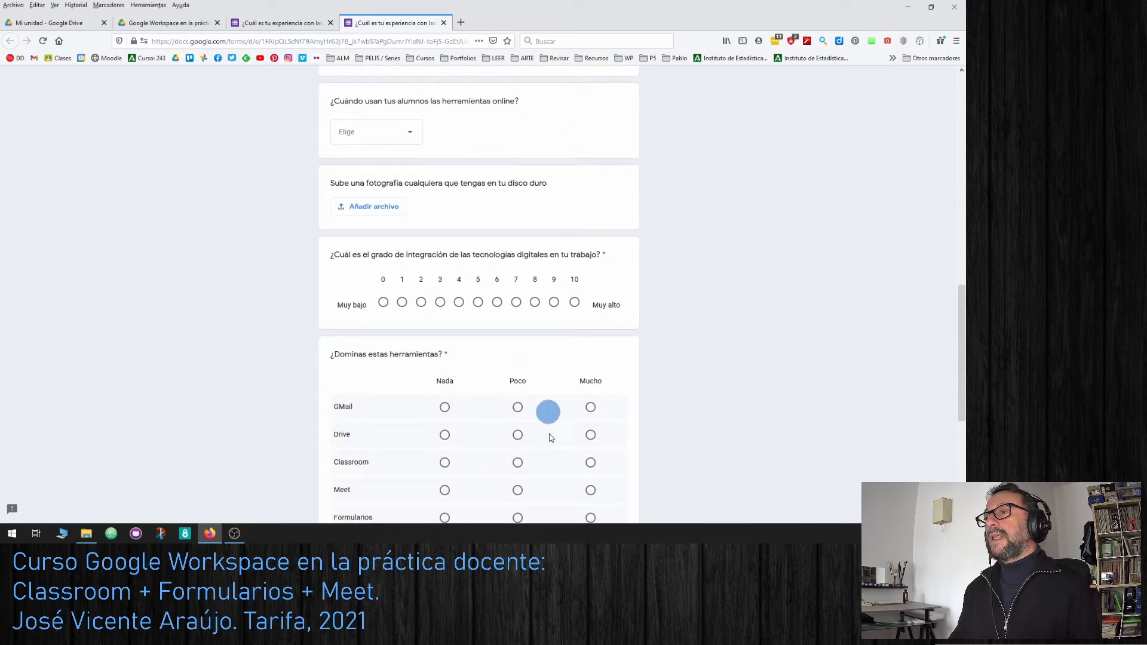
scroll(550, 419, "down", 6)
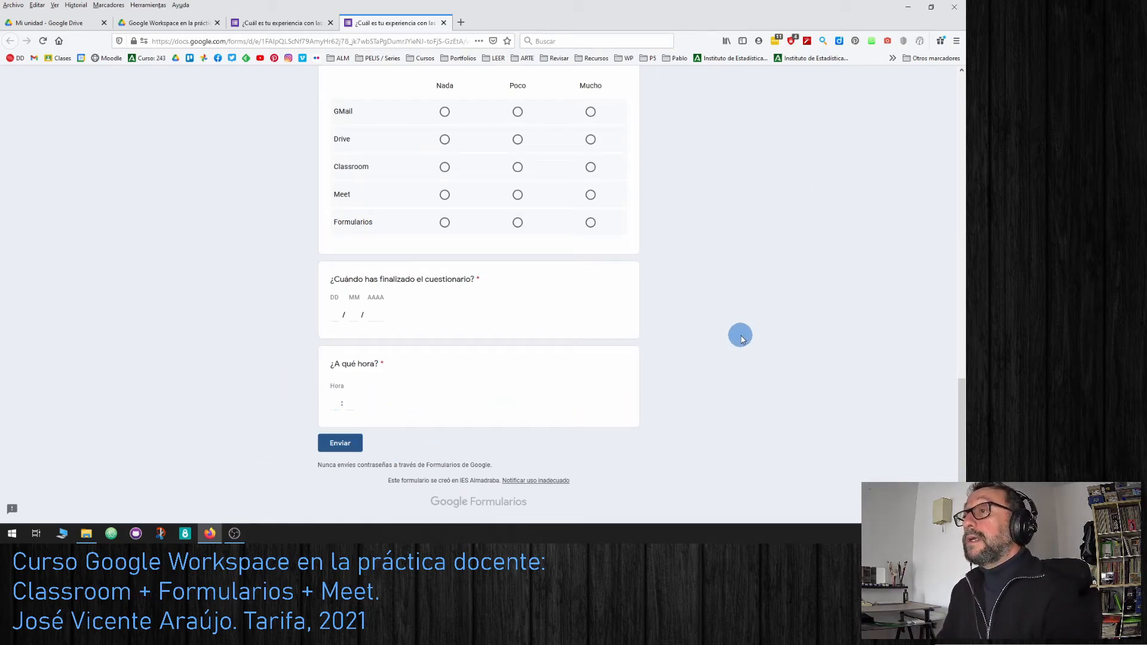
Step: Return to the form editor, open the collected responses summary, and examine the respondents, names and destination centre charts
left_click(305, 25)
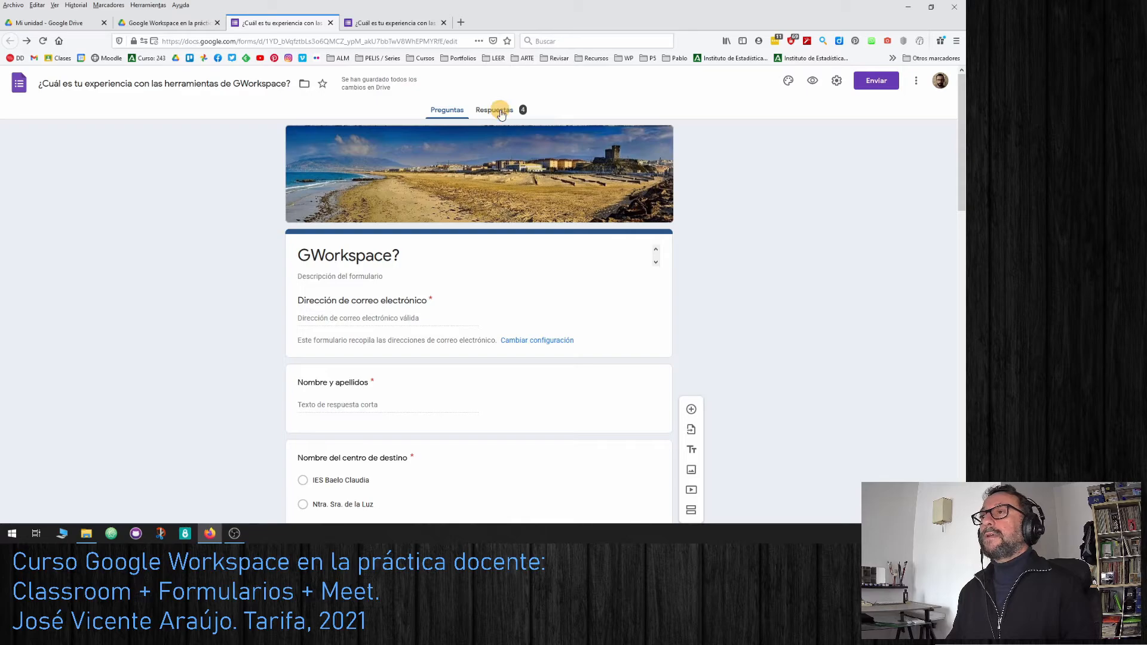
left_click(501, 111)
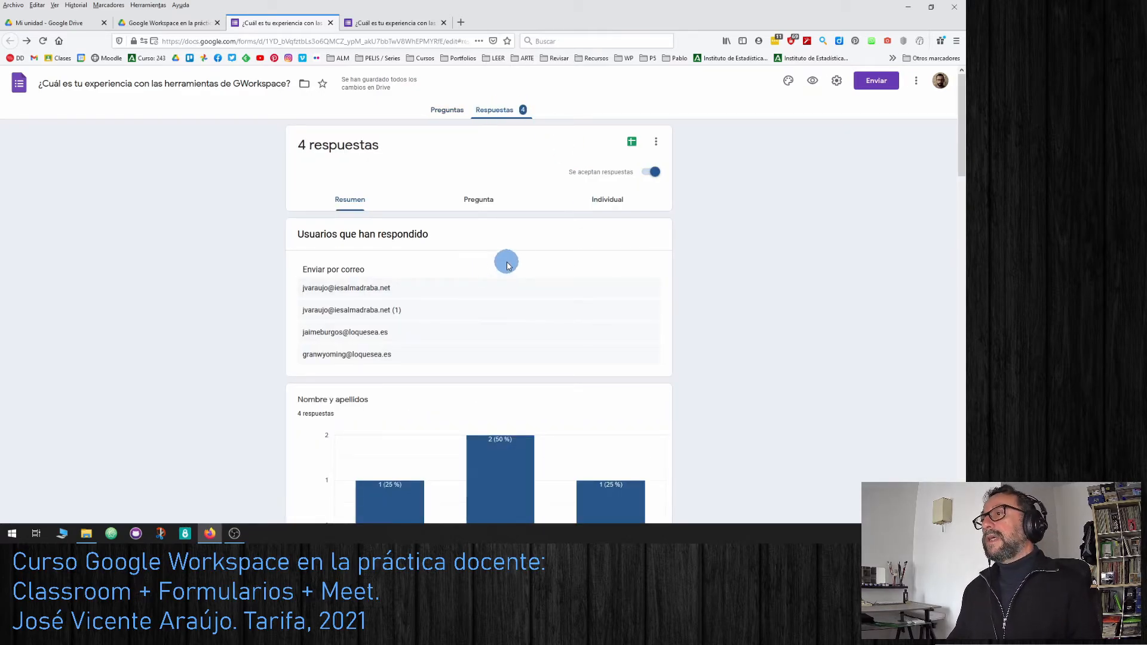
scroll(556, 227, "down", 1)
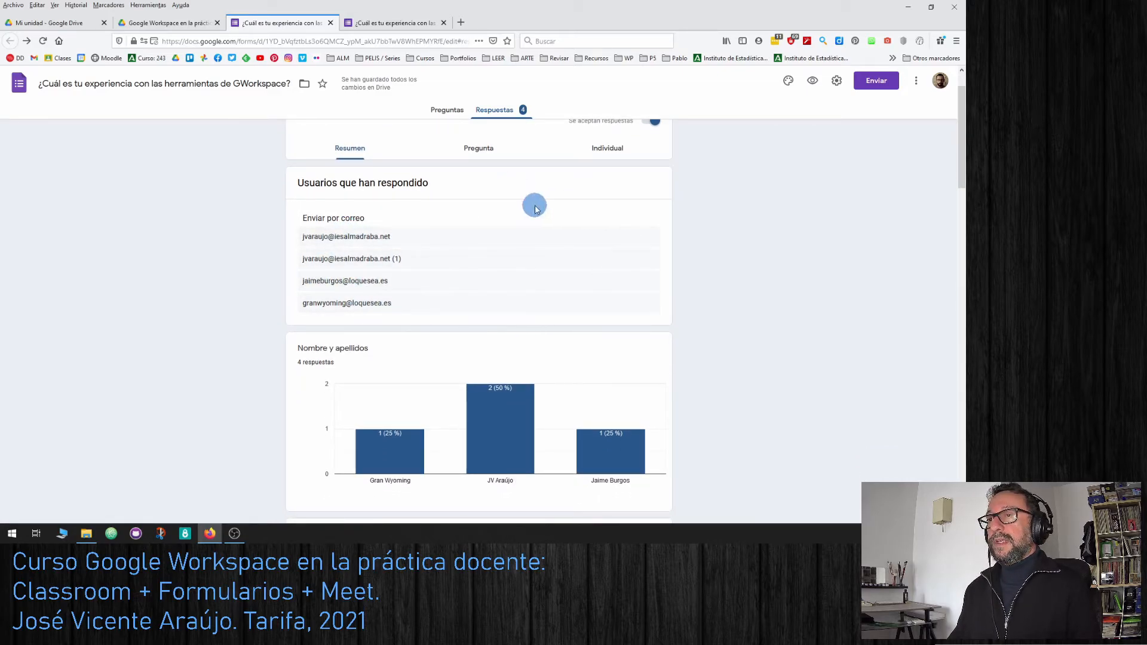
scroll(699, 266, "down", 3)
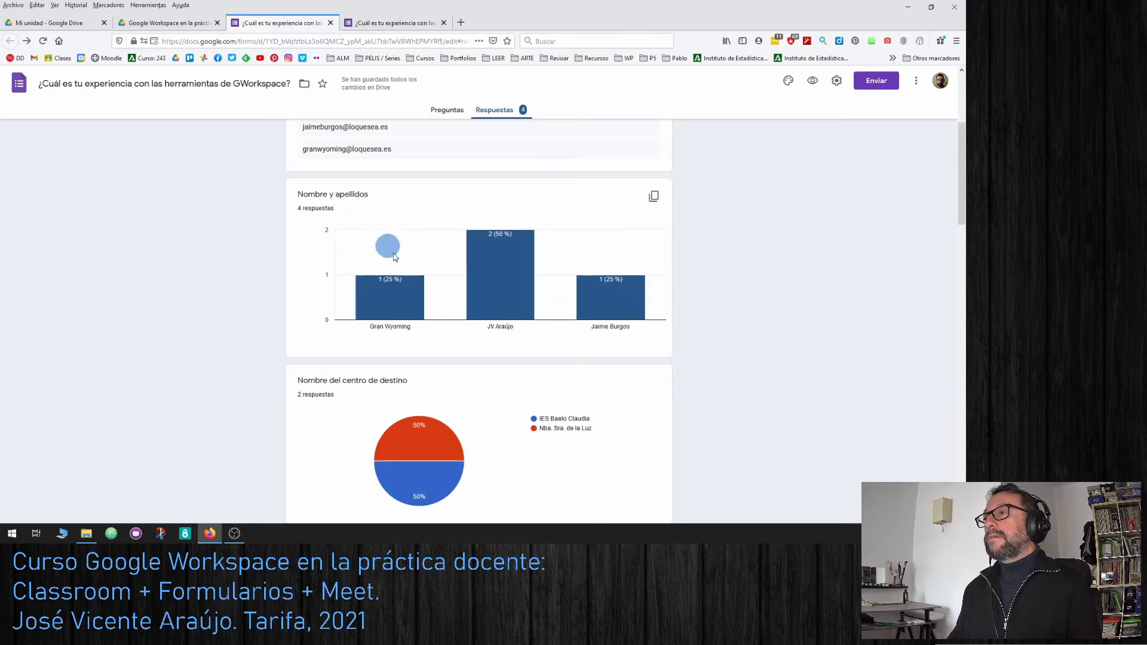
mouse_move(534, 256)
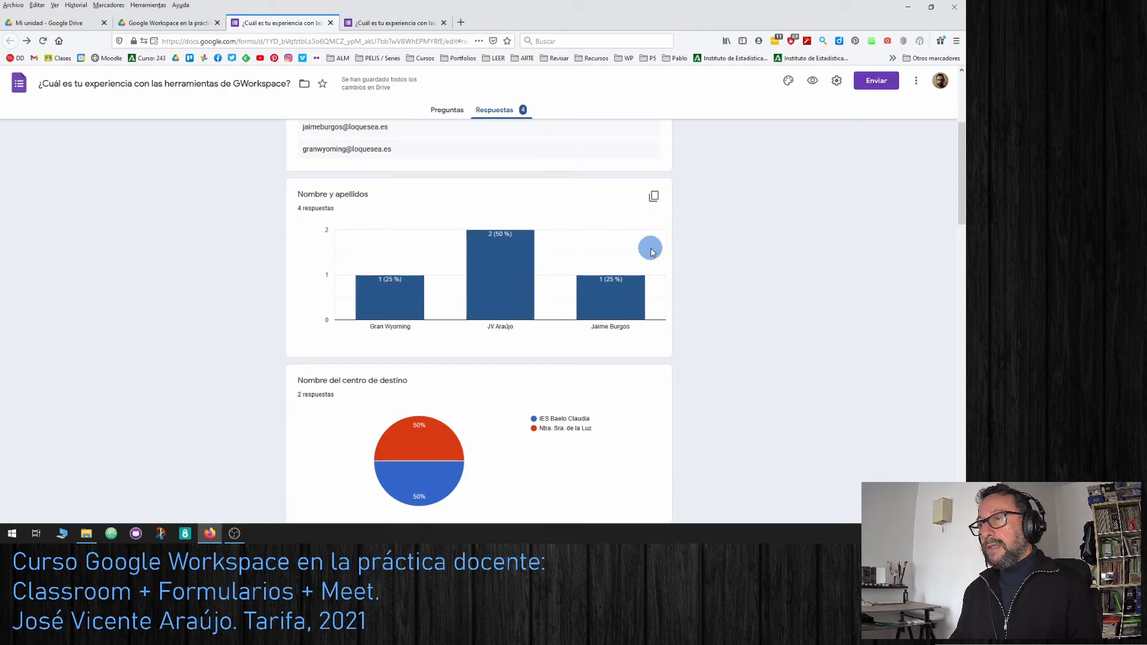
scroll(764, 239, "down", 3)
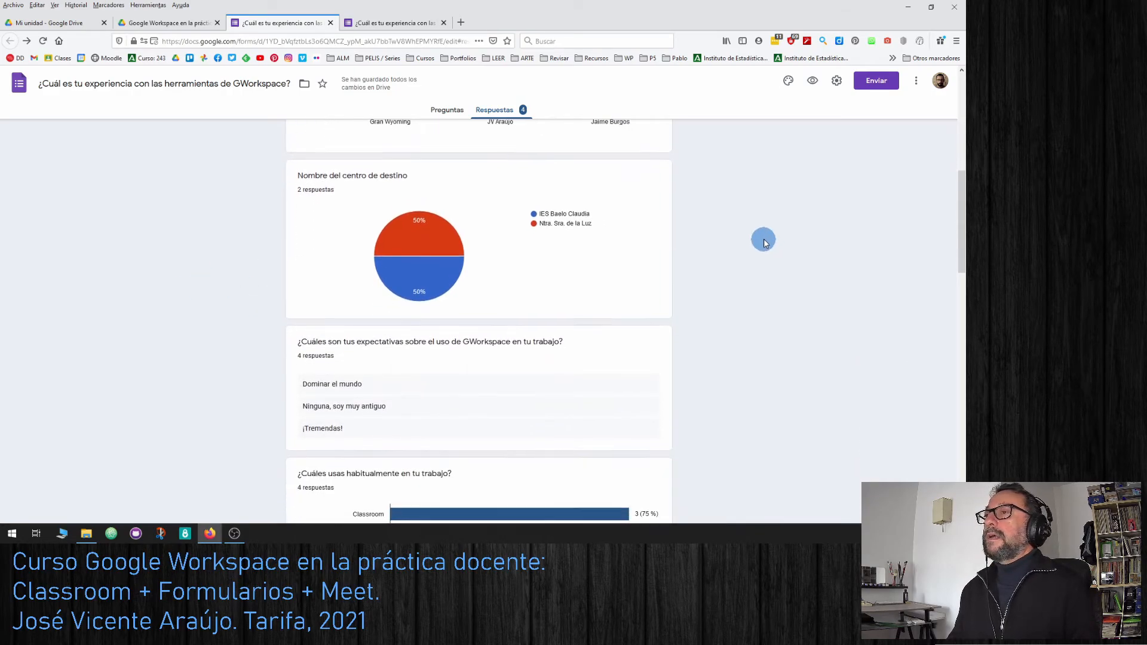
mouse_move(452, 247)
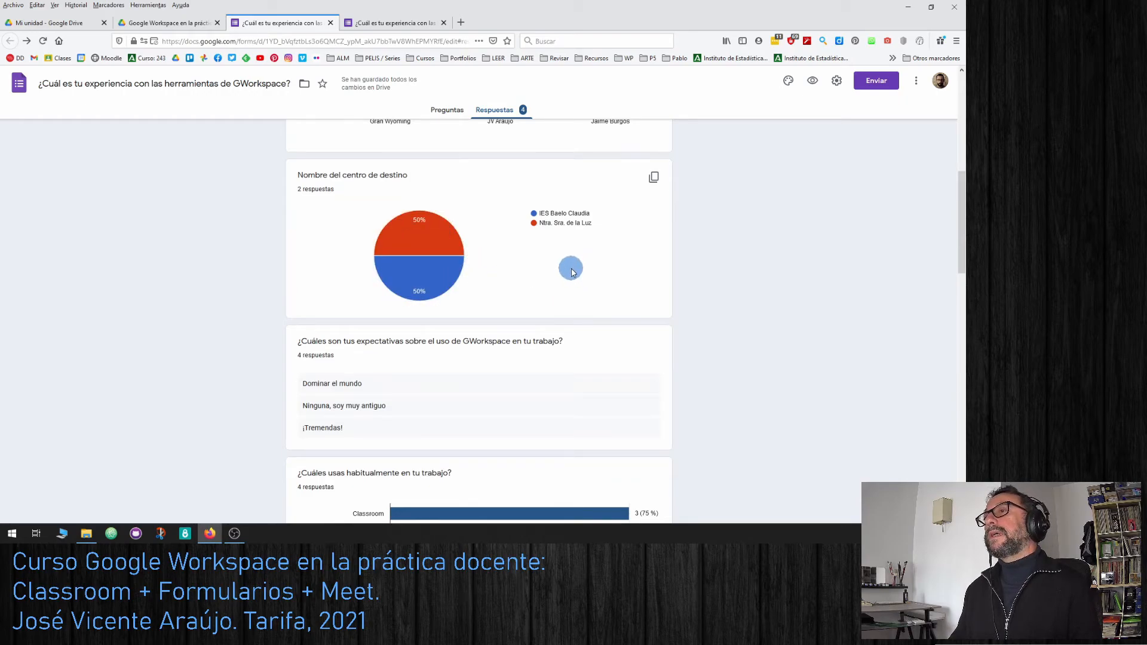
mouse_move(456, 283)
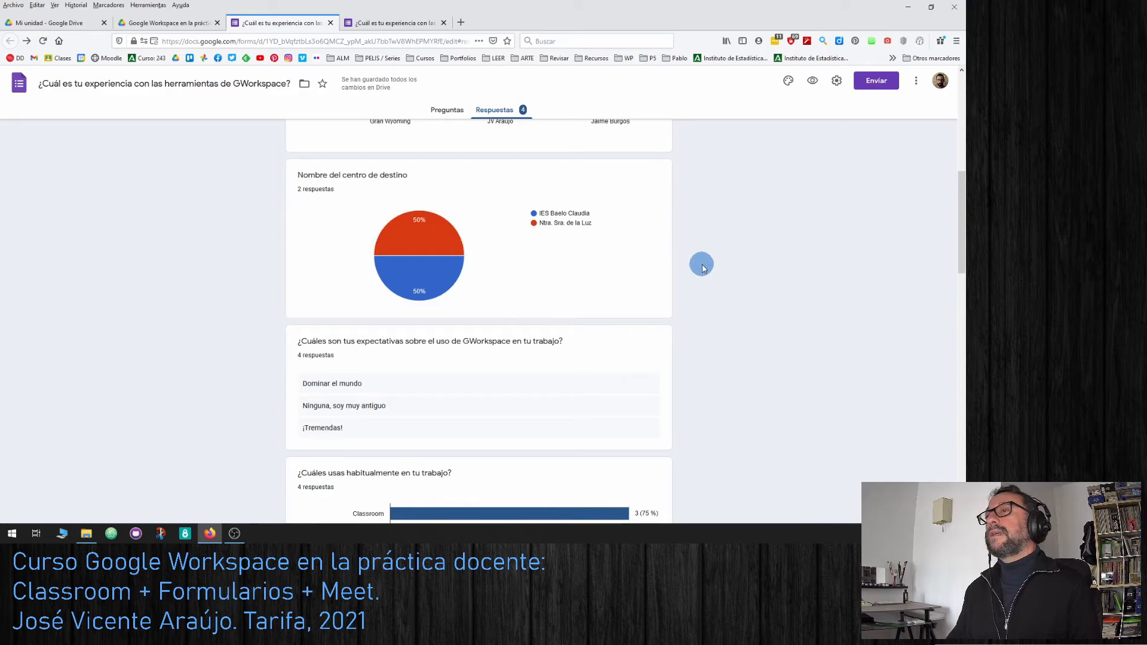
Step: Examine the remaining response summaries, from GWorkspace expectations and tools used to tool mastery and the questionnaire's completion date and time
scroll(742, 254, "down", 3)
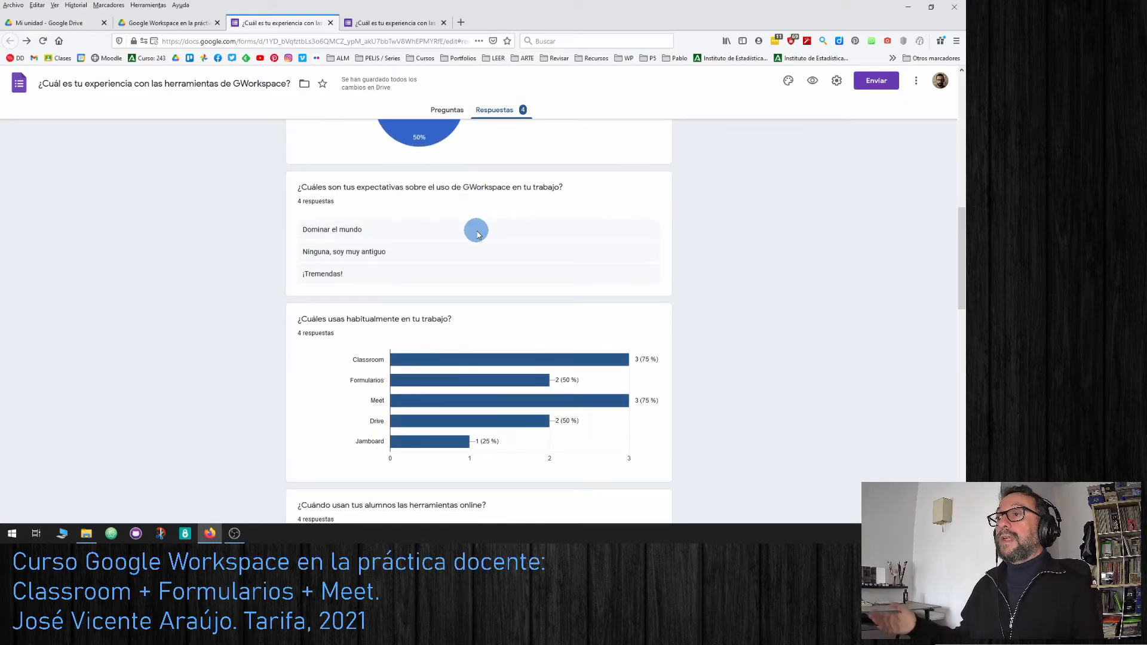
scroll(611, 233, "up", 1)
scroll(611, 233, "up", 1)
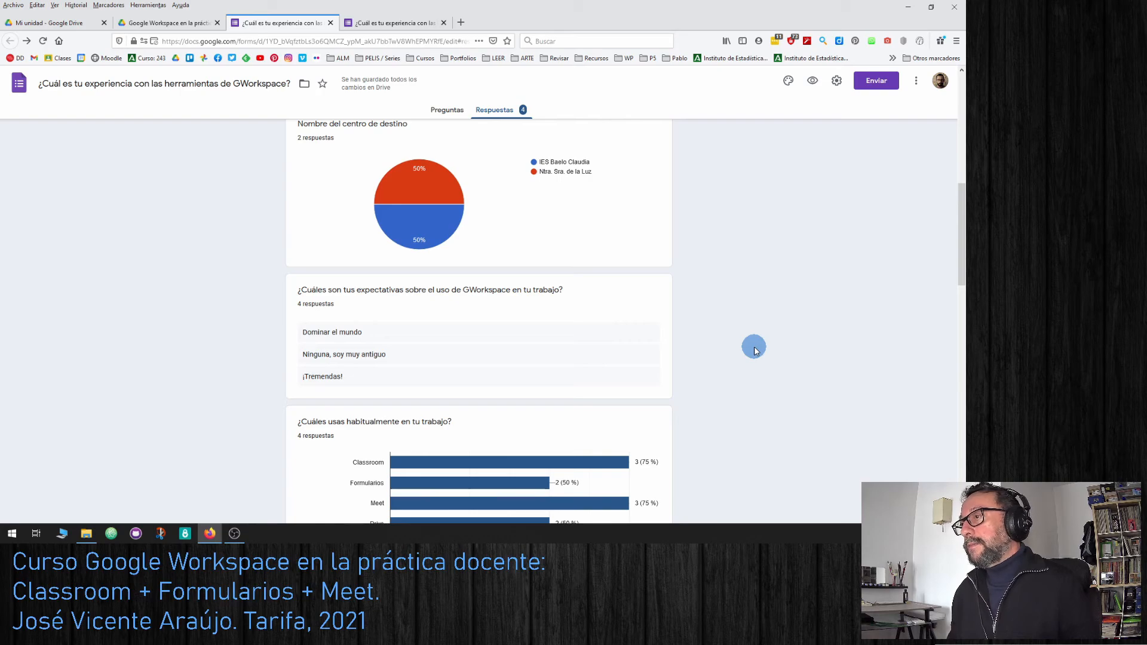
scroll(755, 343, "down", 3)
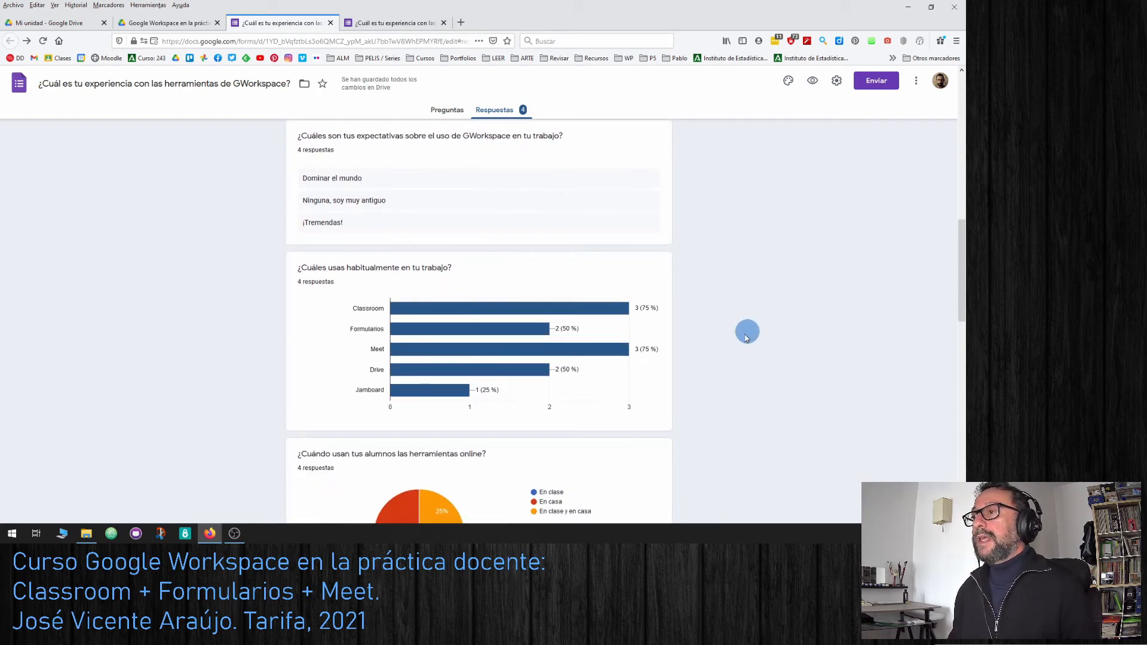
scroll(730, 299, "down", 1)
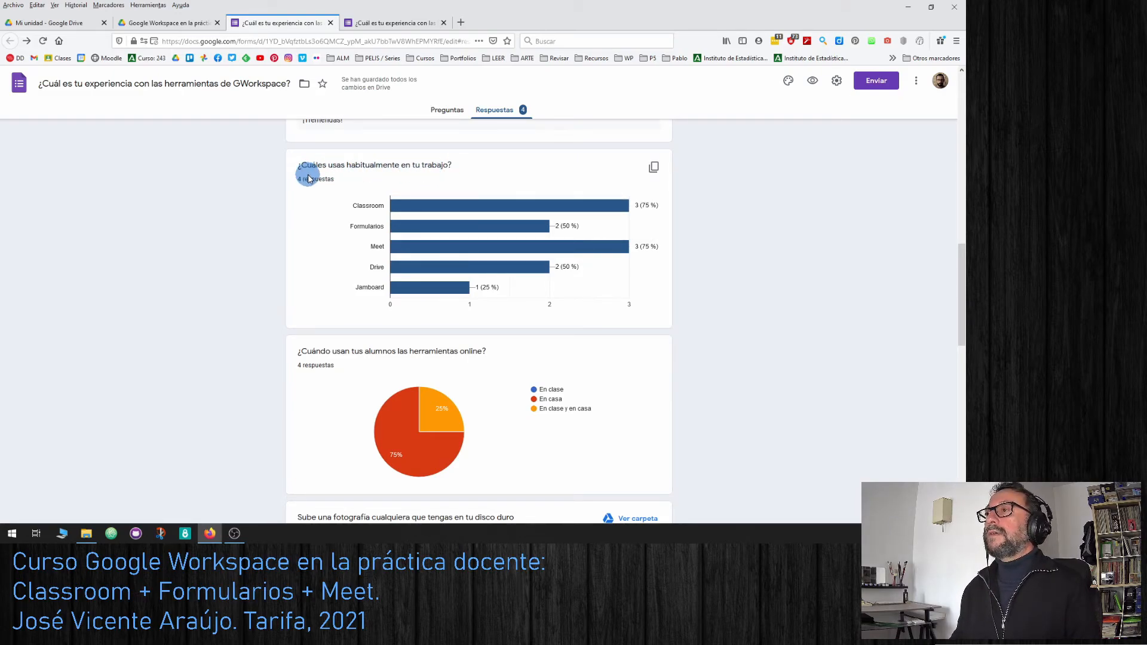
mouse_move(613, 210)
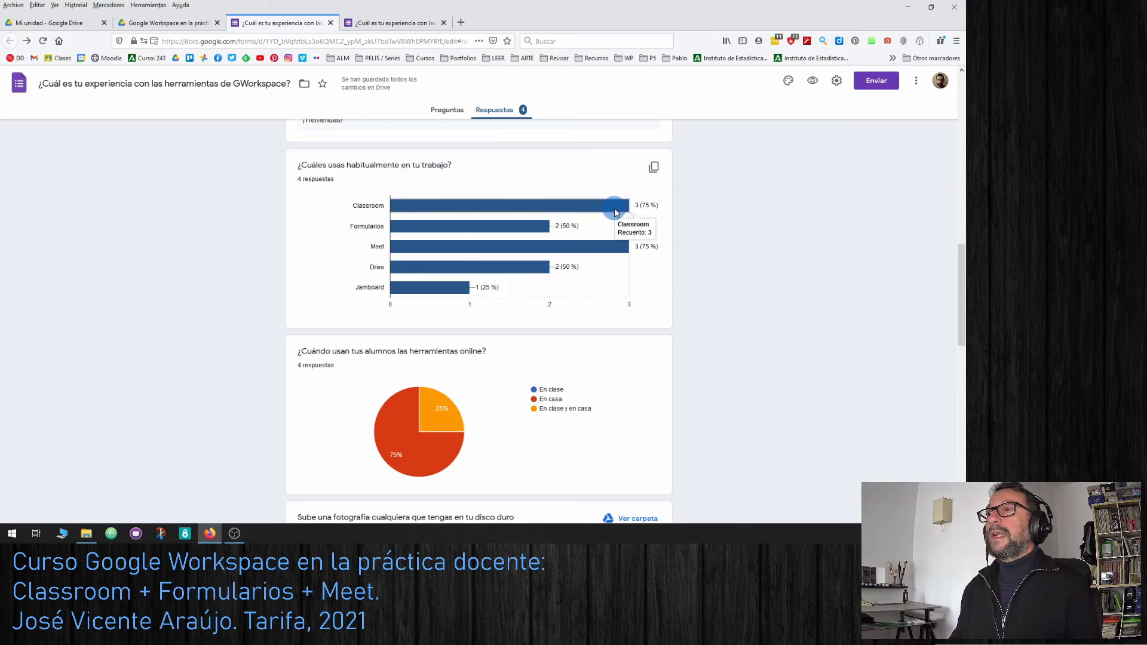
mouse_move(616, 252)
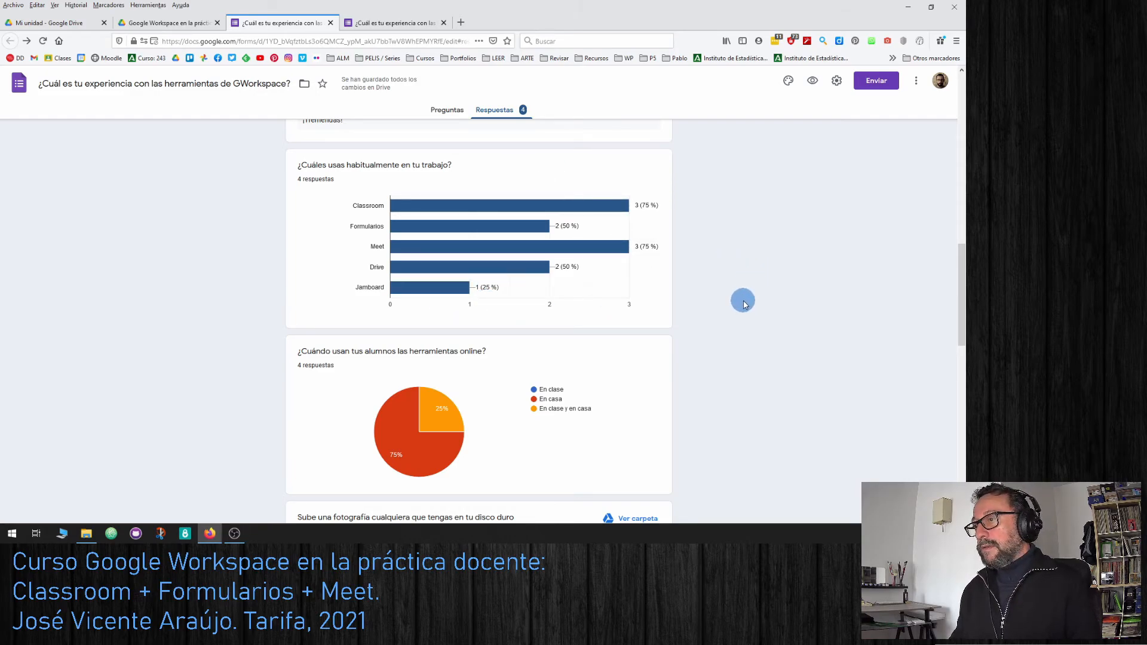
scroll(744, 303, "down", 3)
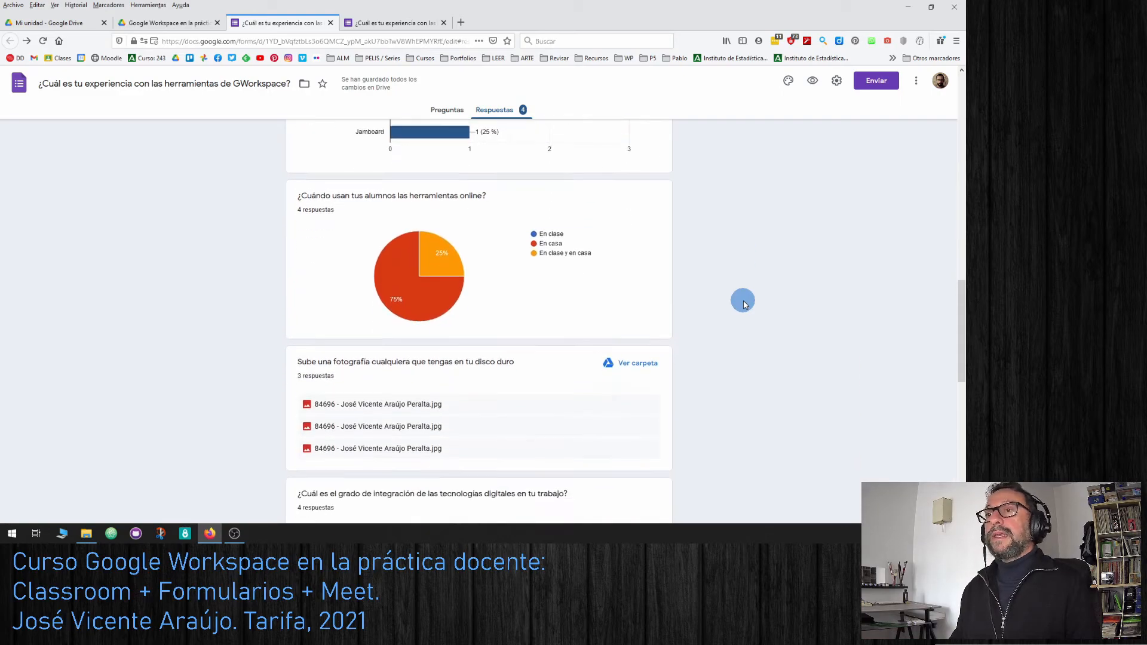
scroll(744, 304, "down", 1)
scroll(744, 303, "down", 9)
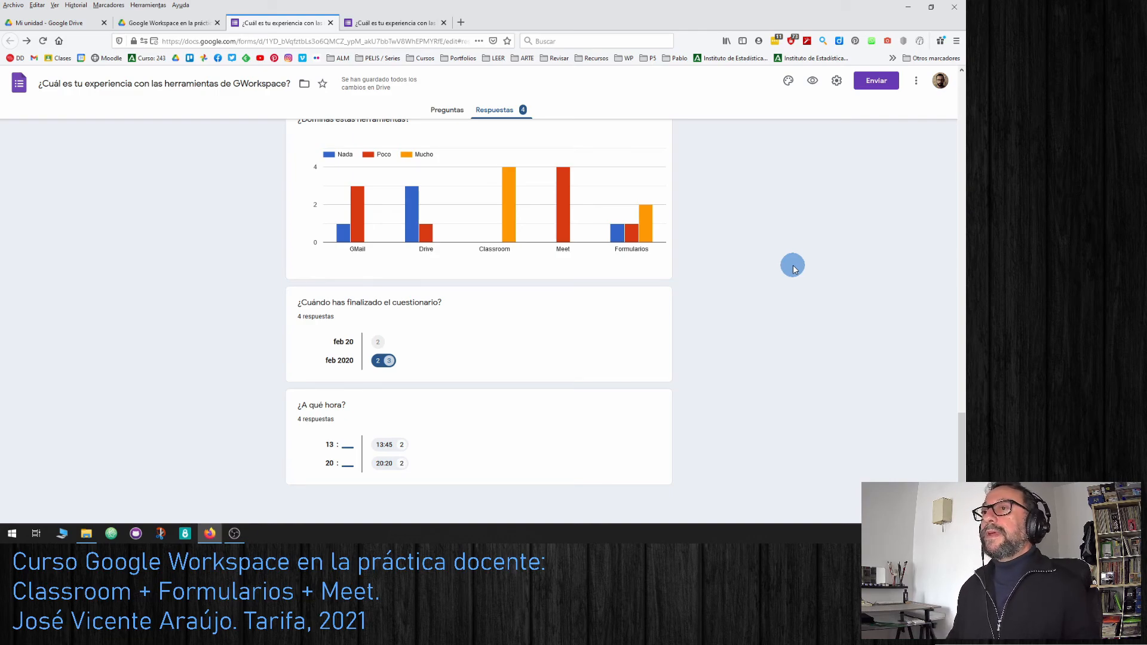
scroll(777, 272, "up", 10)
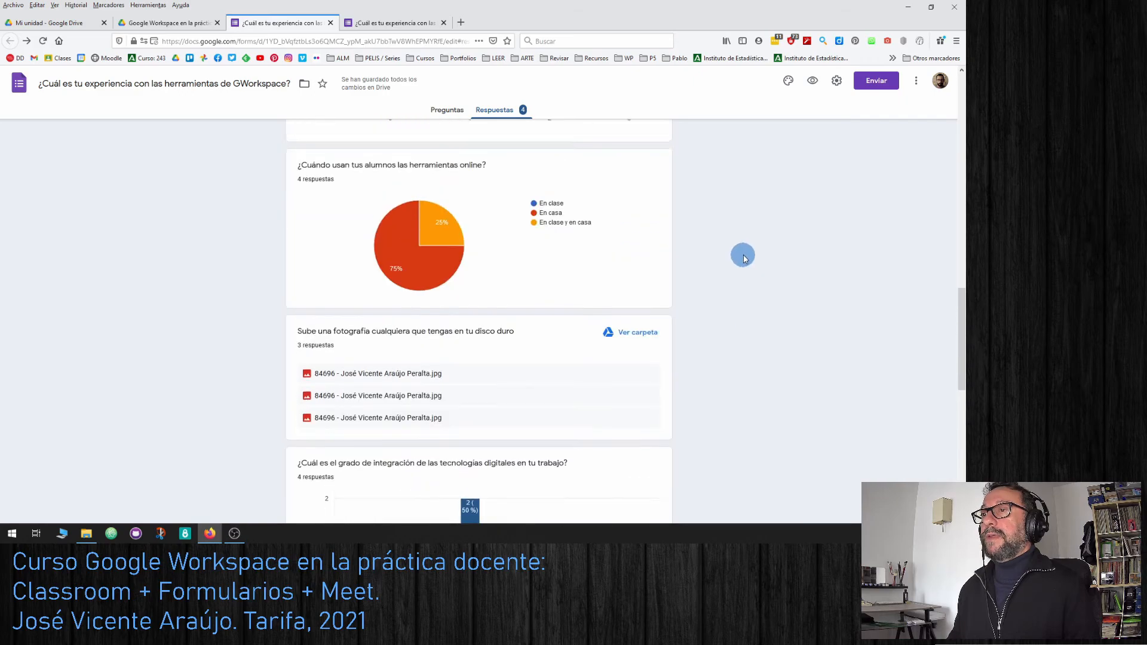
scroll(750, 231, "up", 3)
Step: From the respondent's confirmation page, open the previous responses and read through all the summary charts
key("ctrl+Tab")
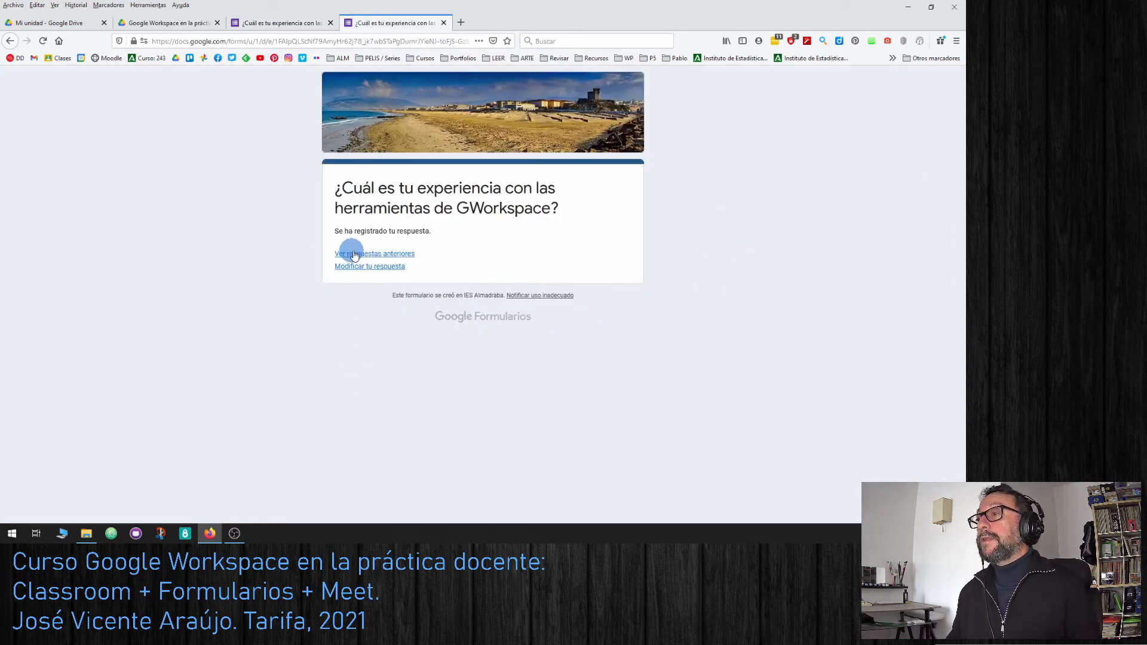
left_click(397, 253)
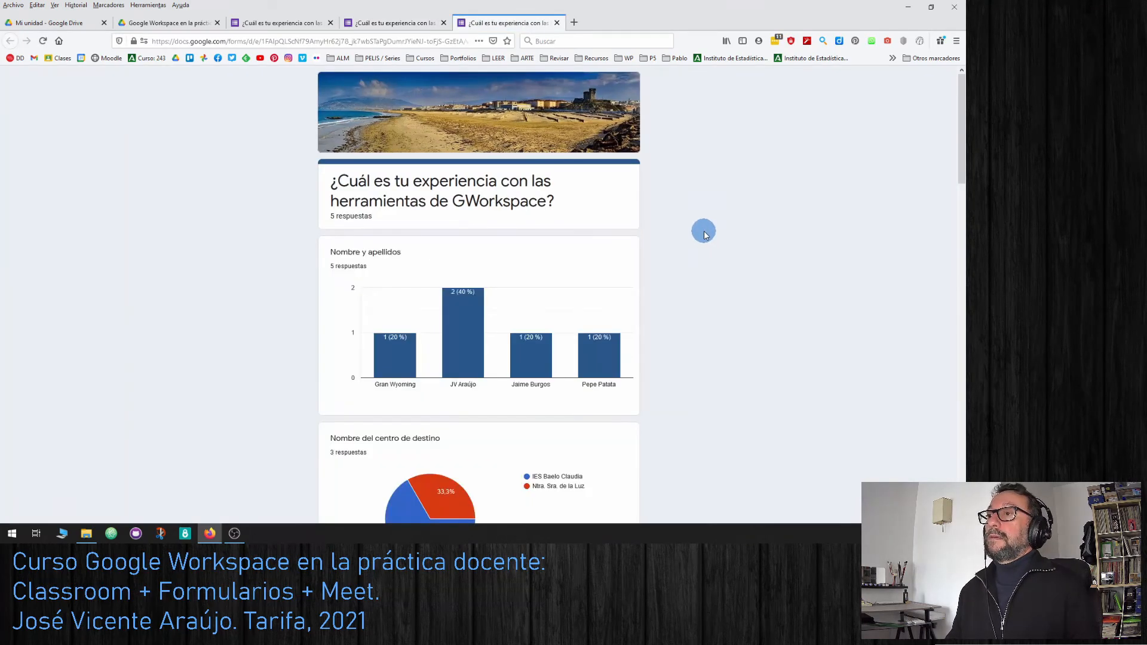
scroll(572, 256, "down", 3)
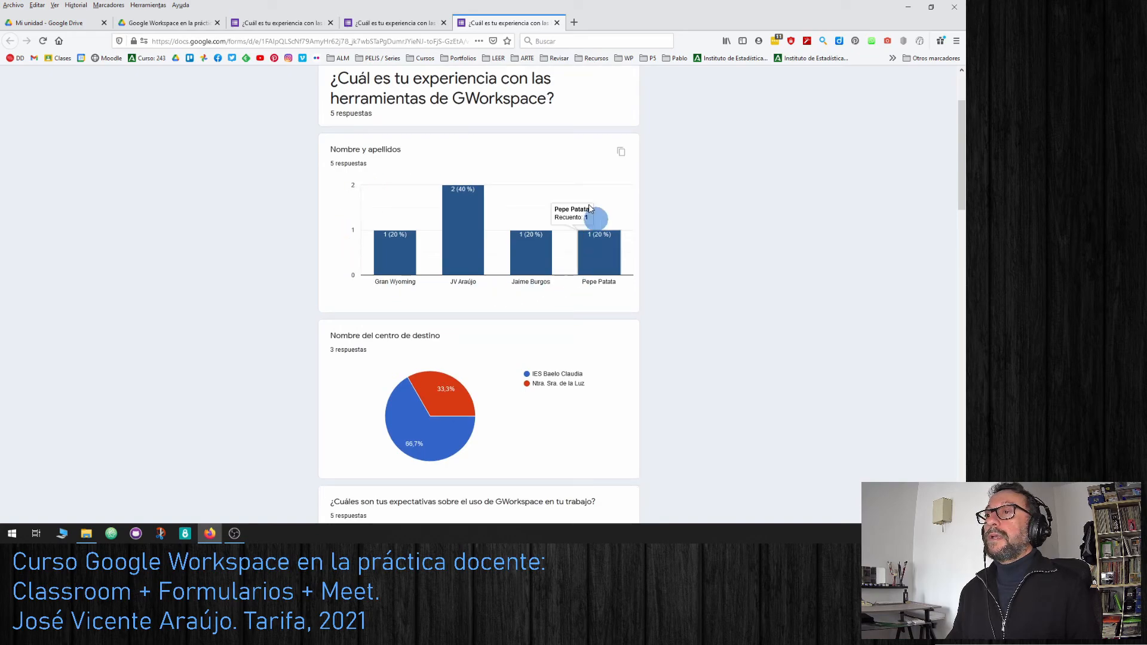
scroll(595, 284, "down", 2)
scroll(596, 284, "down", 12)
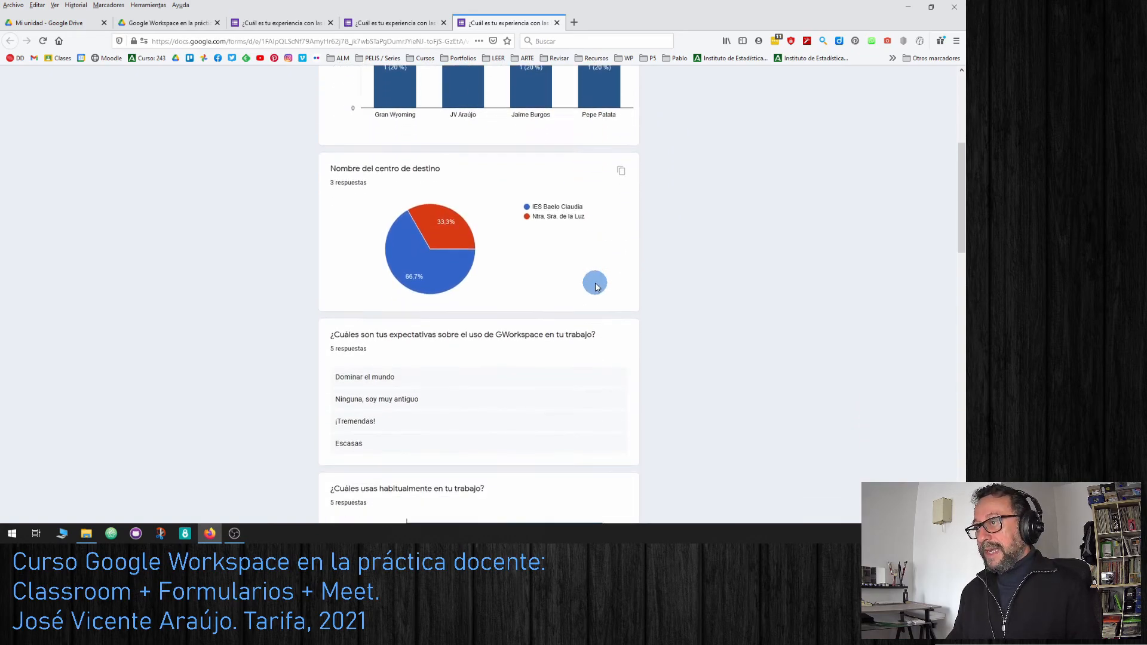
scroll(596, 287, "down", 12)
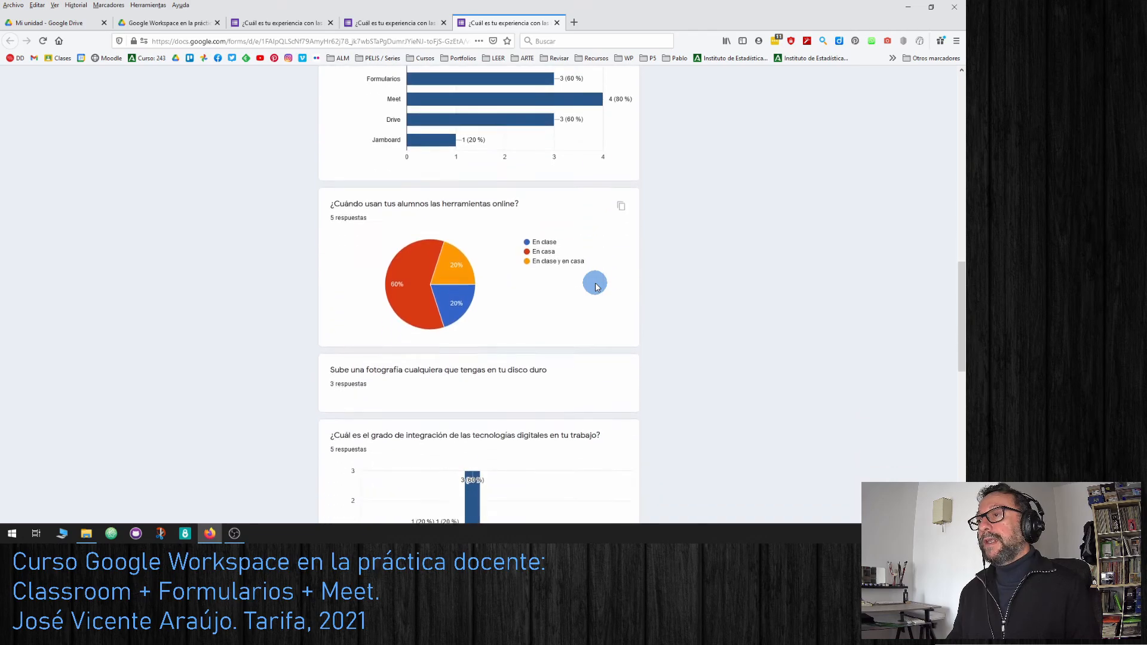
scroll(596, 287, "down", 3)
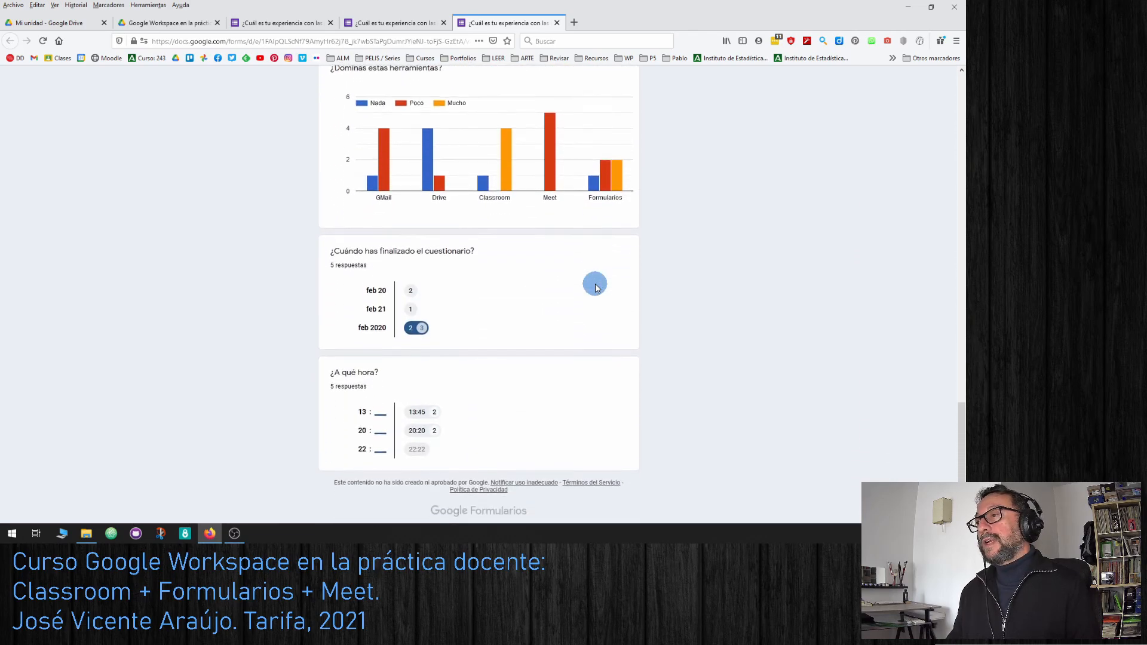
scroll(583, 315, "up", 10)
scroll(585, 315, "up", 15)
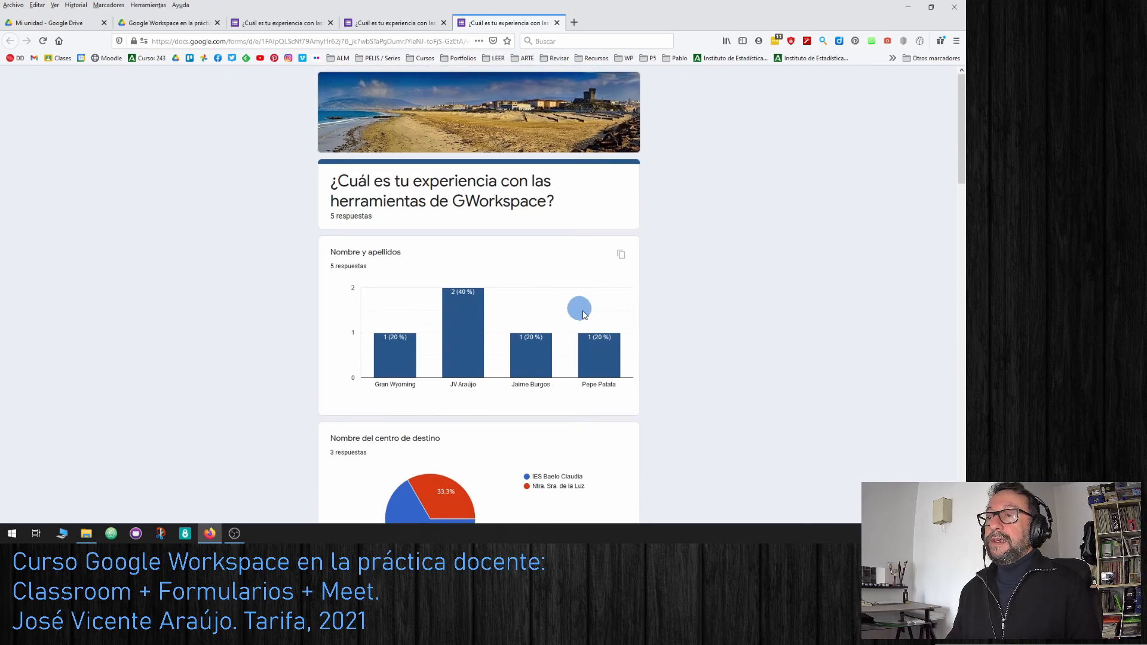
Step: Return to the form editor and open its general settings to check the option Ver gráficos de resumen y respuestas de texto
left_click(385, 20)
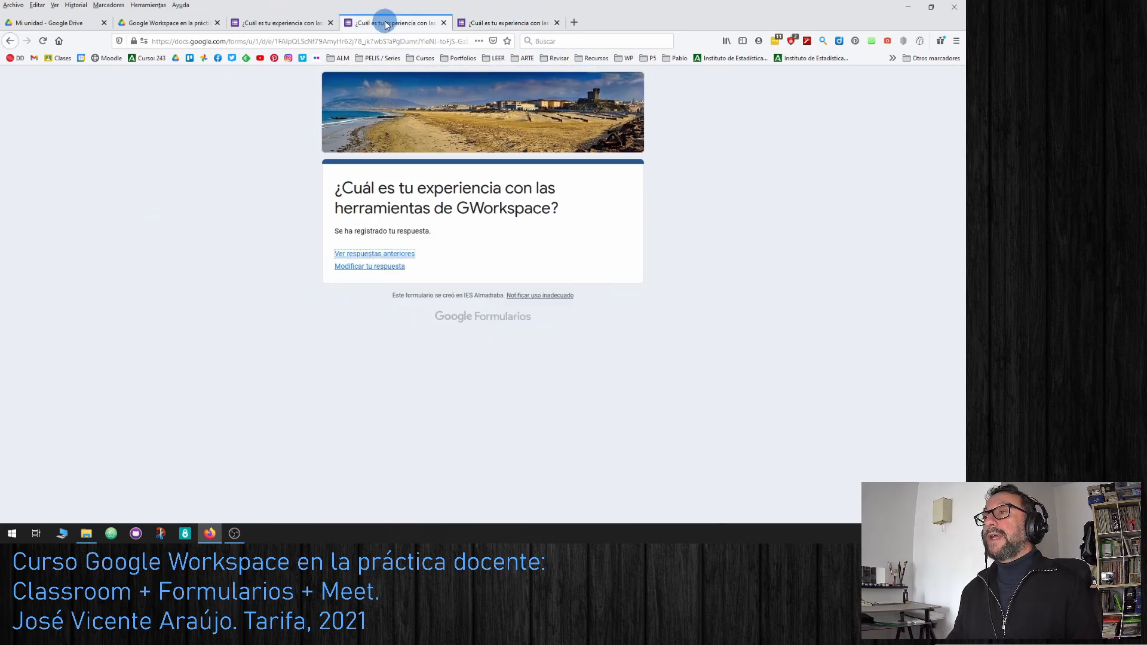
left_click(294, 22)
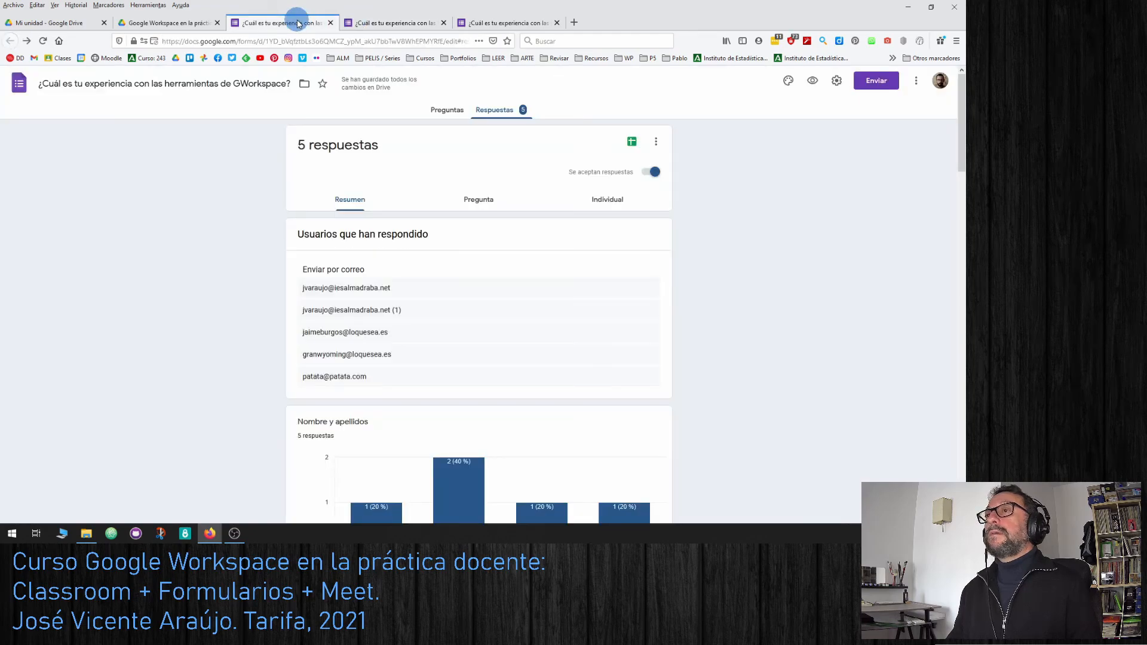
left_click(837, 80)
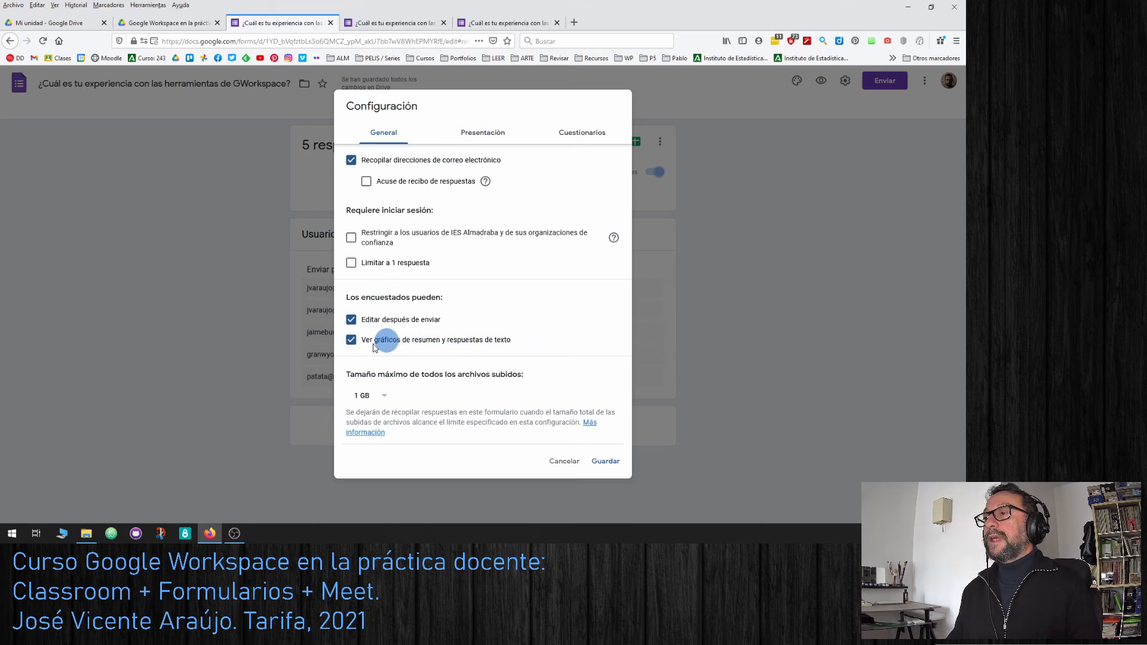
Step: Go back to the respondent's results summary and review the charts down to the habitually used tools
left_click(504, 25)
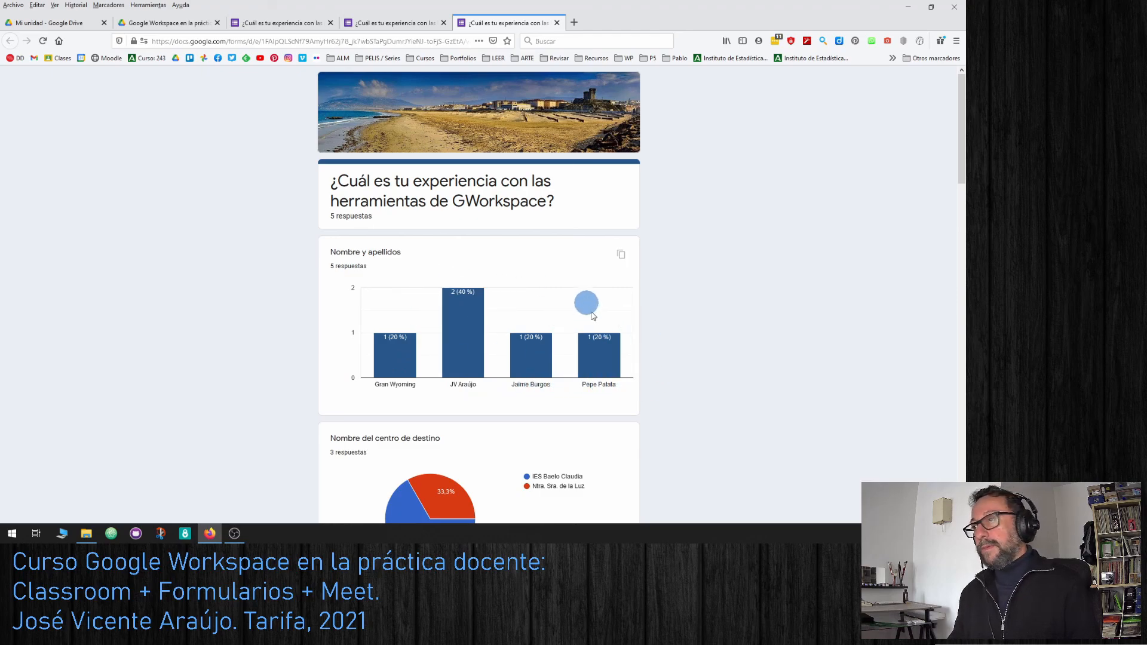
scroll(579, 295, "down", 6)
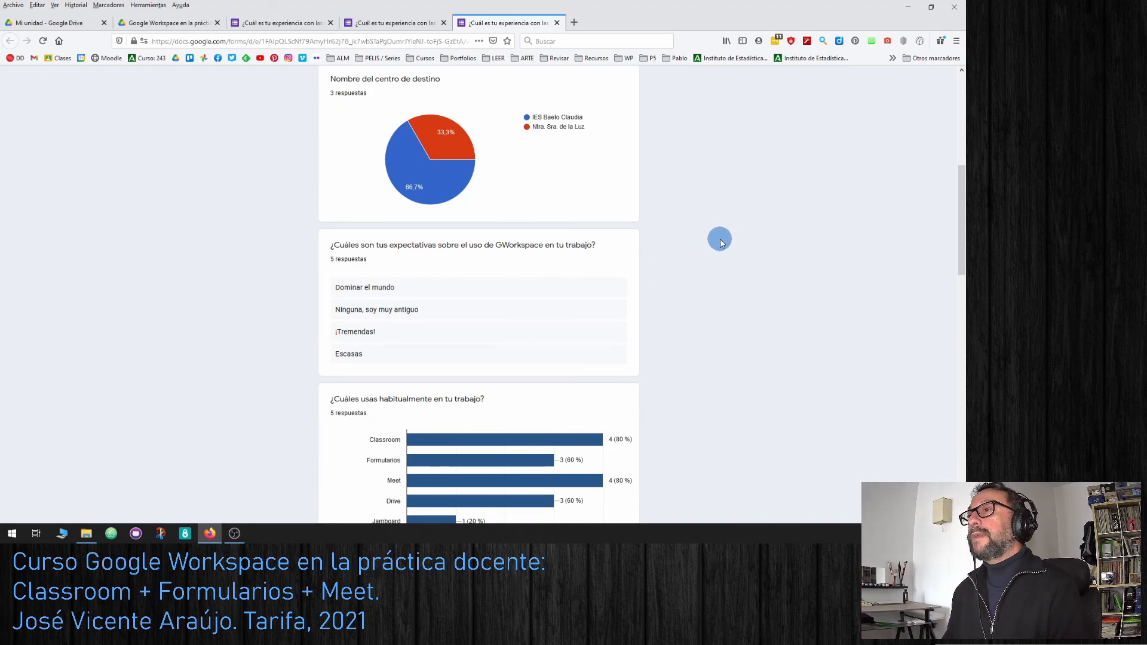
scroll(720, 245, "up", 6)
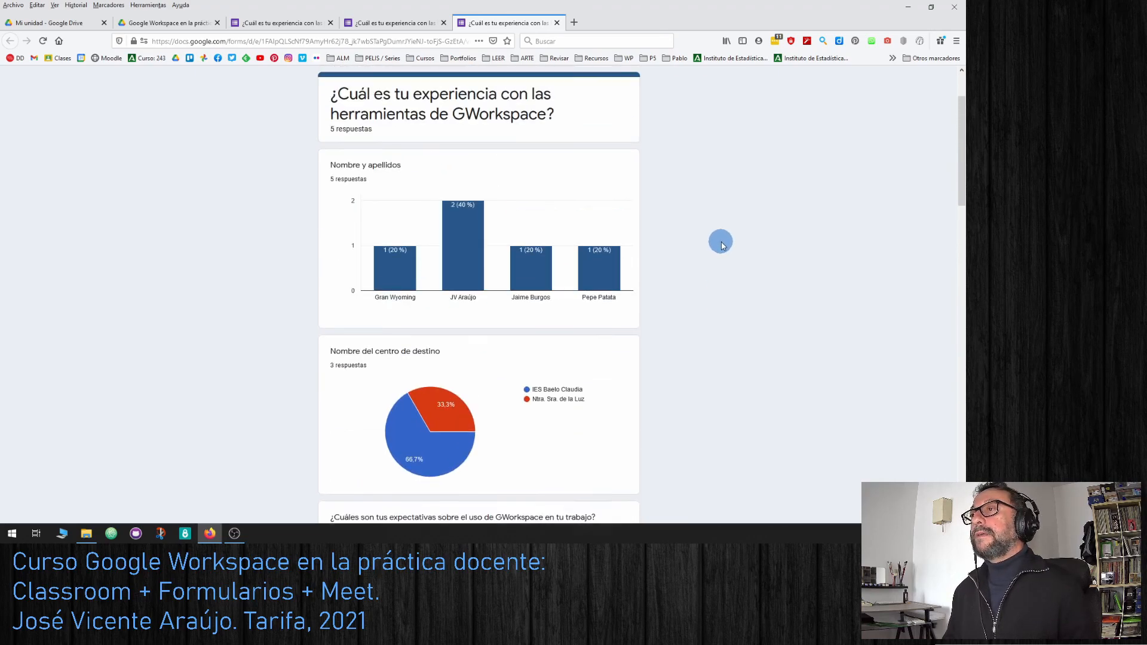